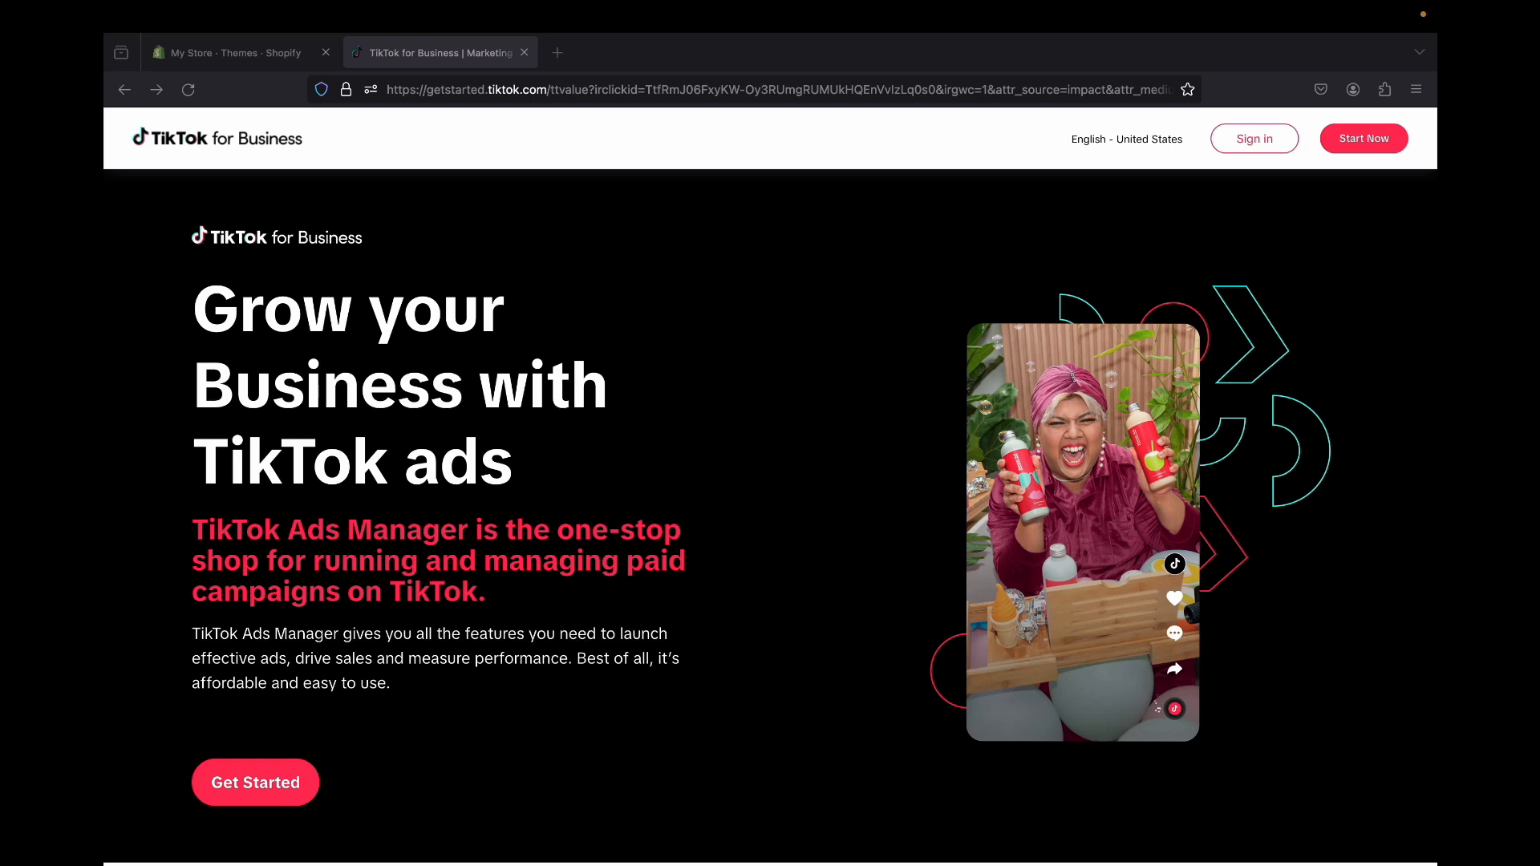
# Start creating a TikTok for Business account and activate the email field
pyautogui.click(286, 786)
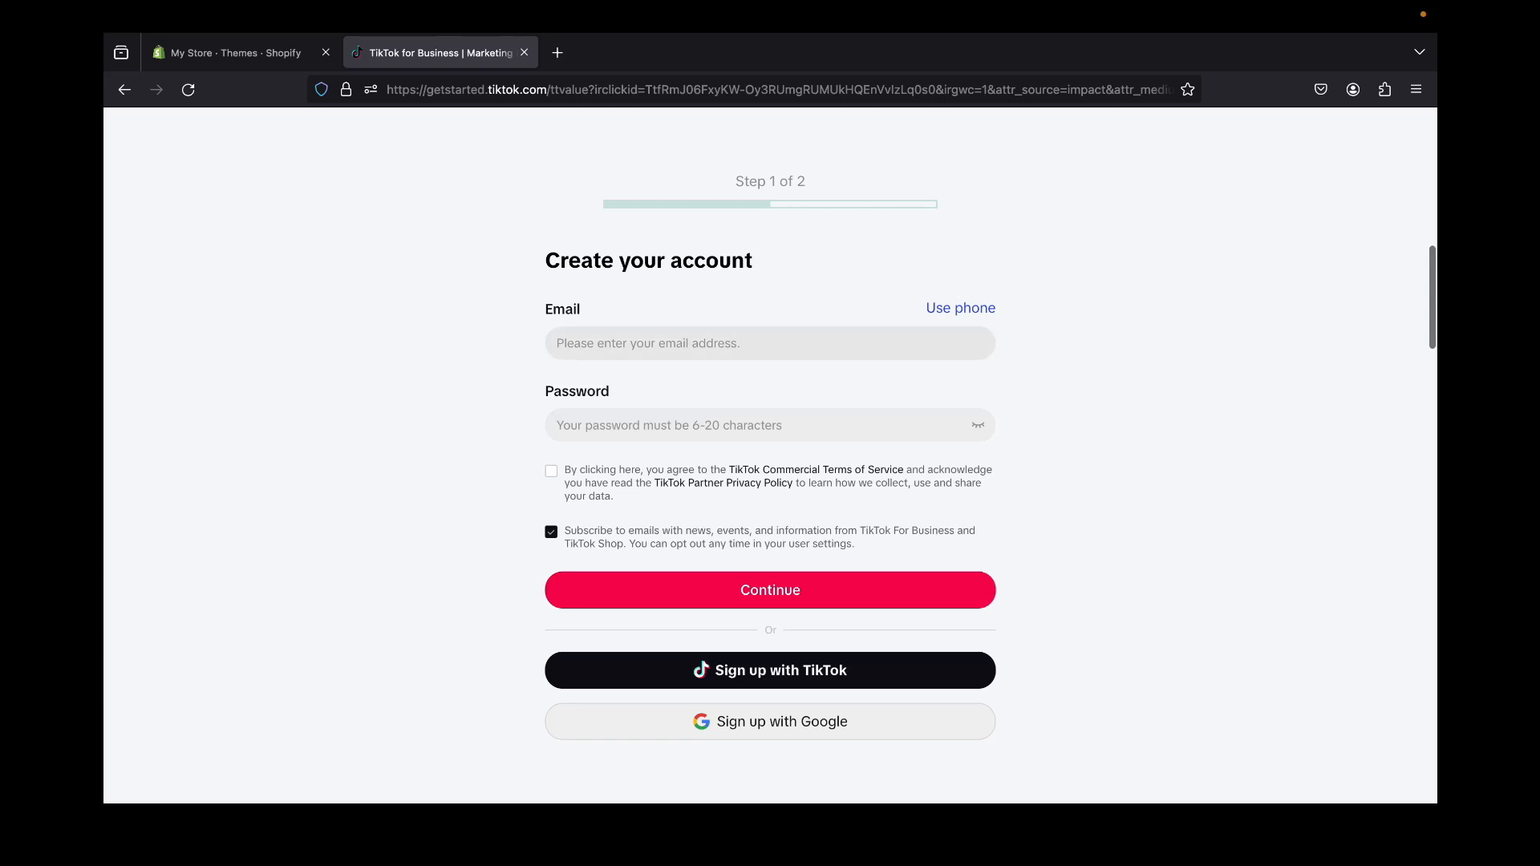
pyautogui.click(770, 343)
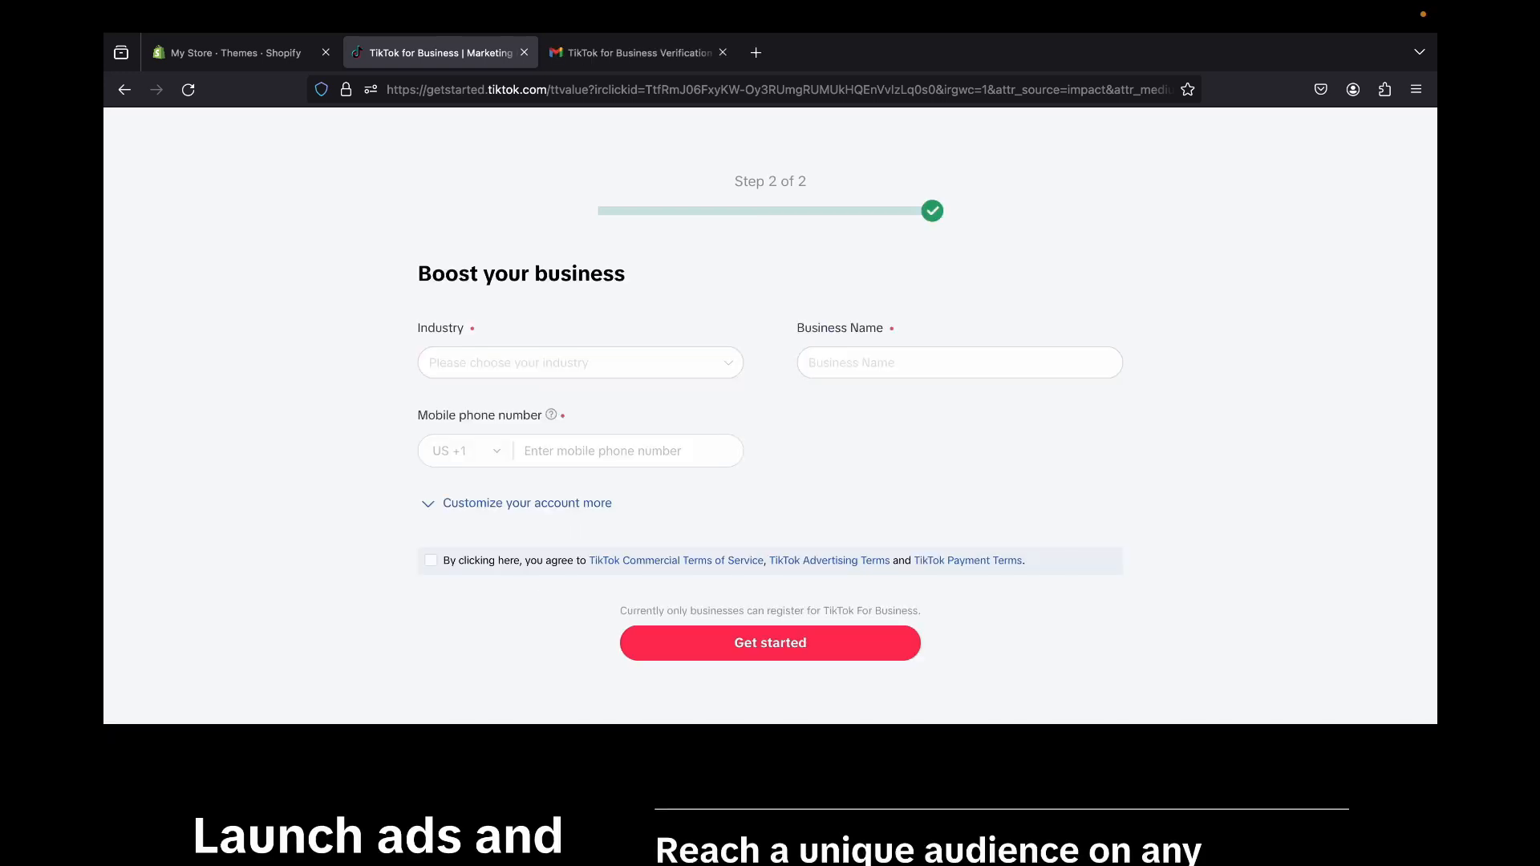
# Set the business industry to Pet Supplies from the E-commerce group
pyautogui.click(580, 362)
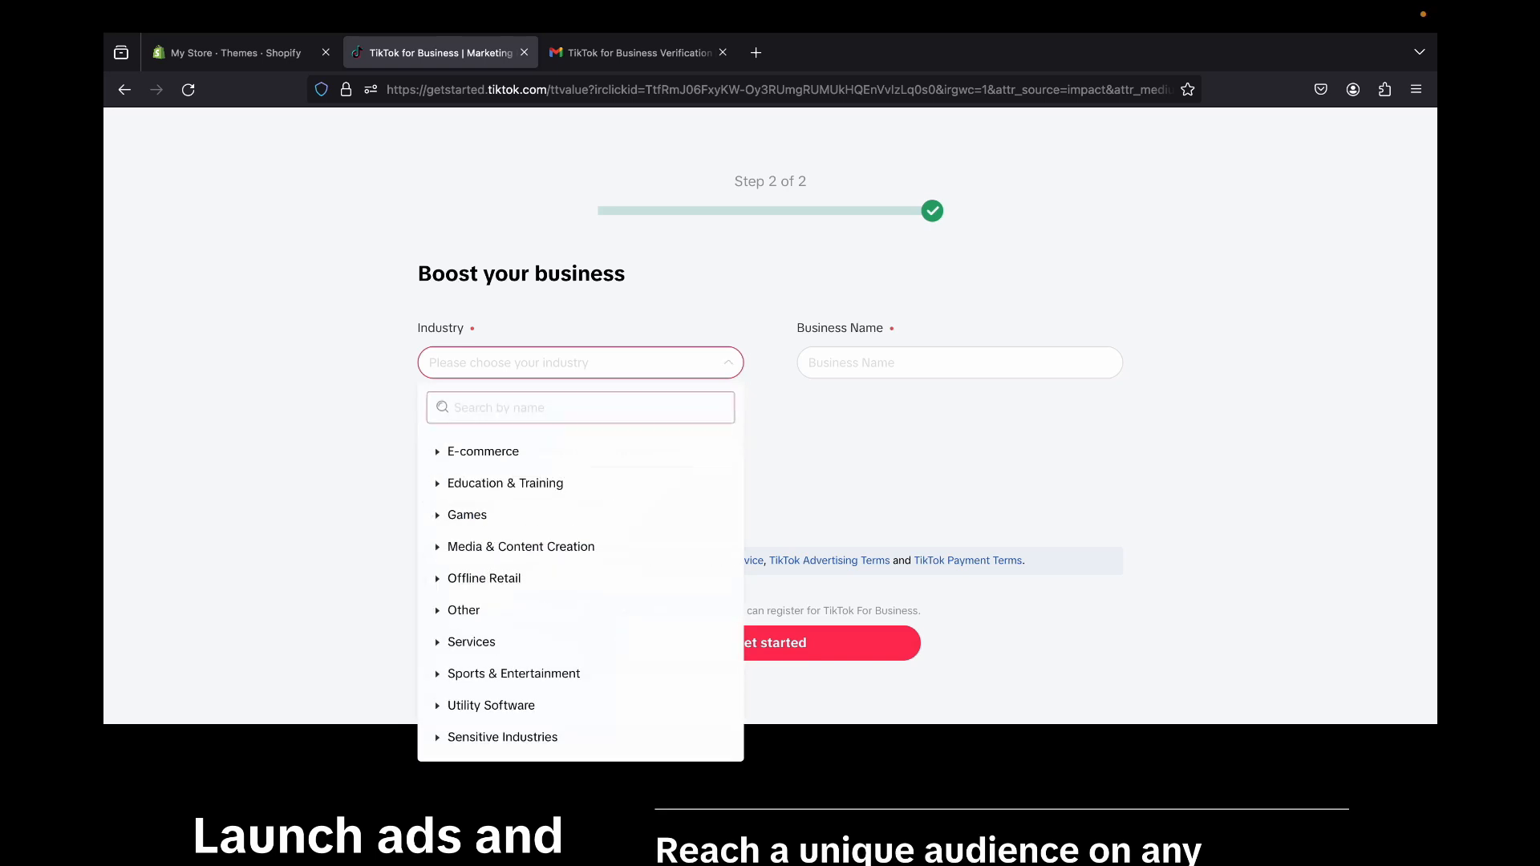
pyautogui.click(483, 451)
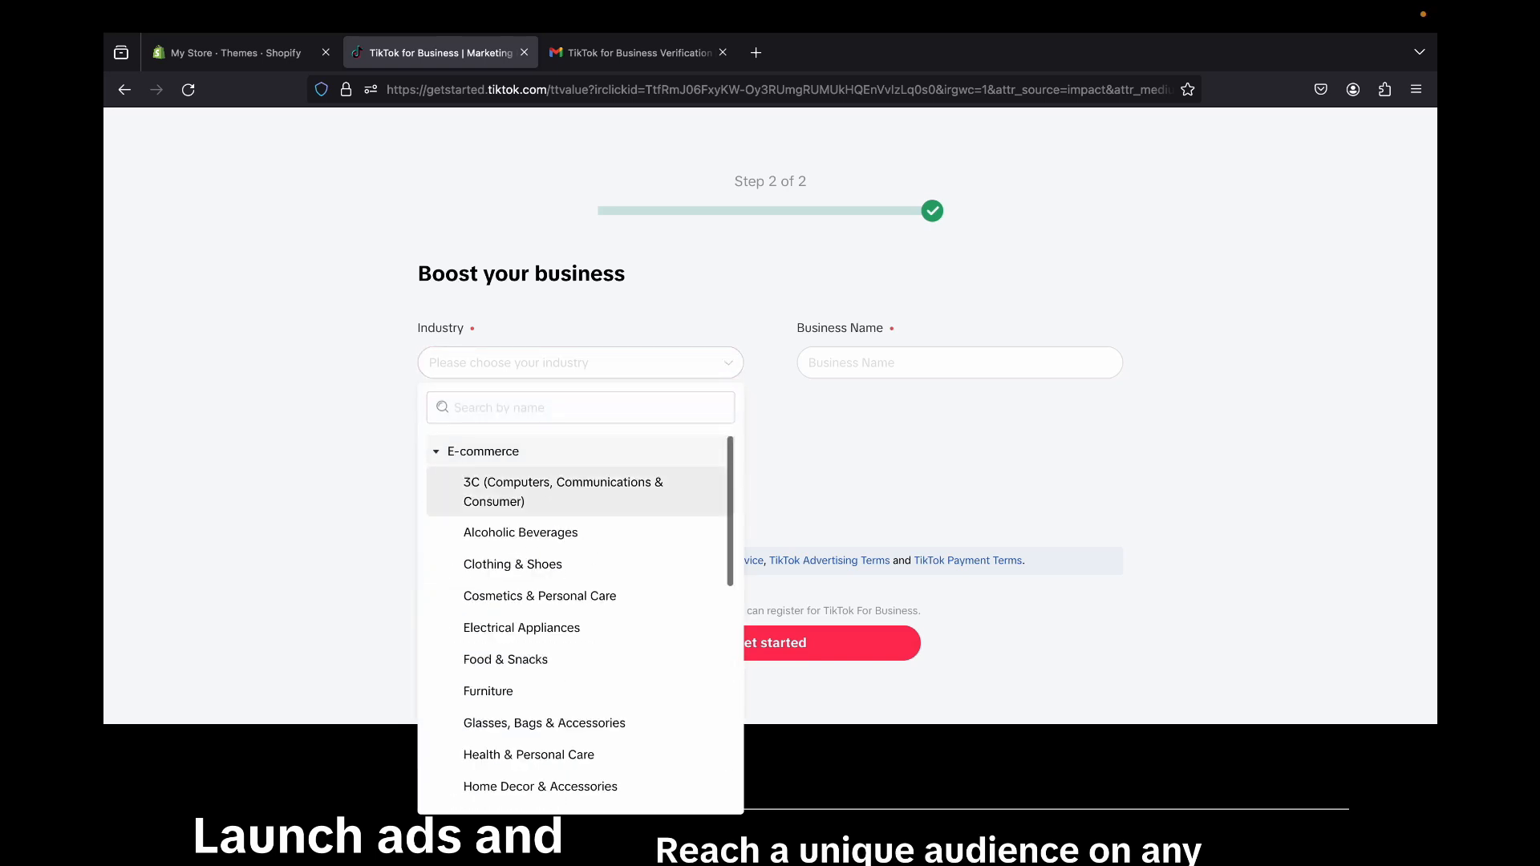
pyautogui.scroll(-5, 562, 601)
pyautogui.click(497, 653)
# Enter Cute Pets as the business name and submit the registration with the TikTok terms accepted
pyautogui.click(913, 355)
pyautogui.write('c')
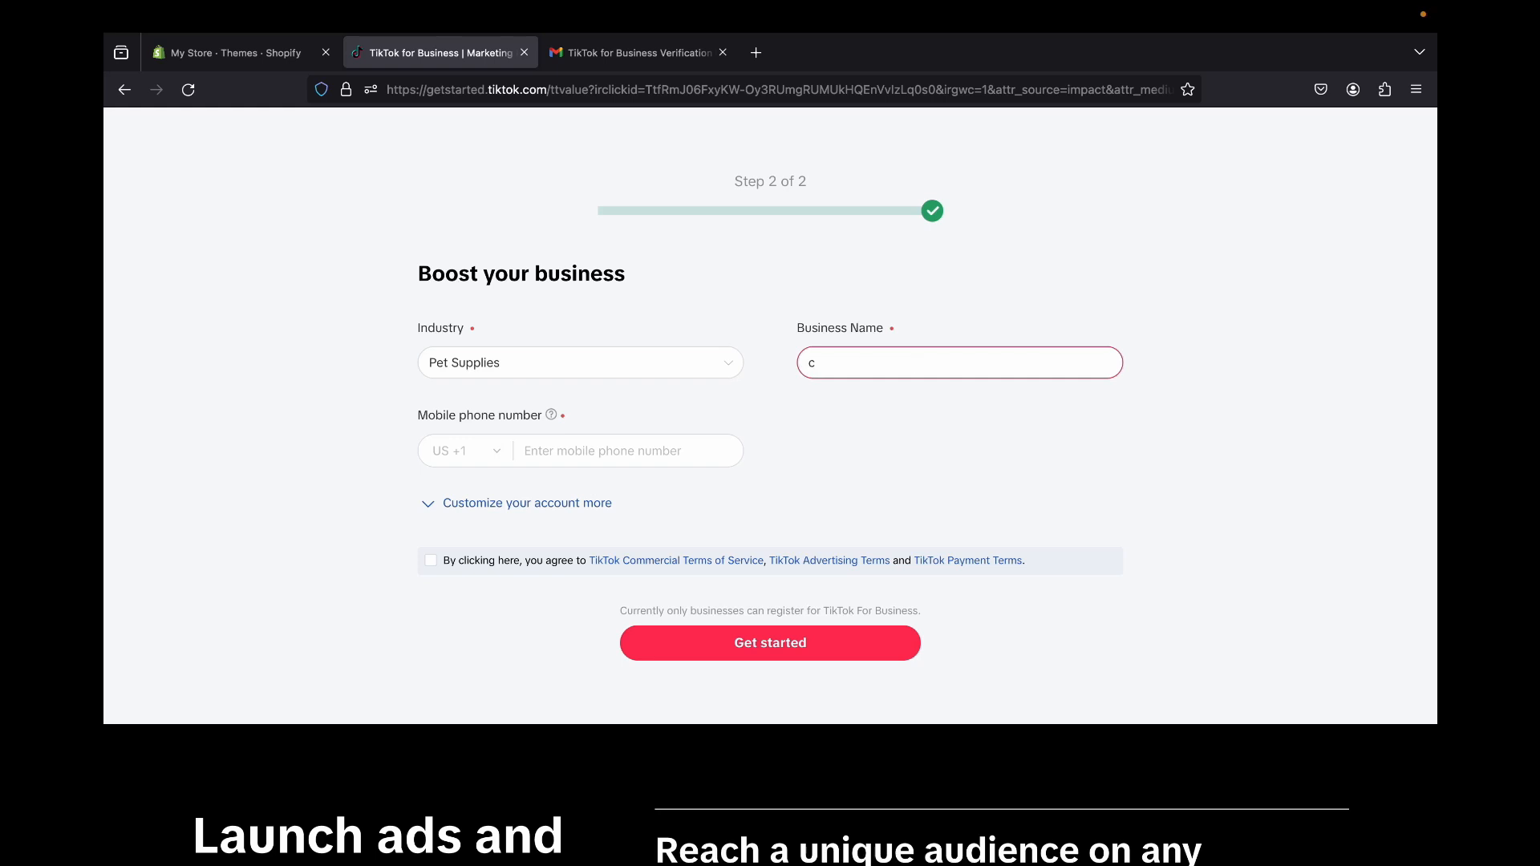
pyautogui.press('BackSpace')
pyautogui.write('Cute Pets')
pyautogui.click(431, 560)
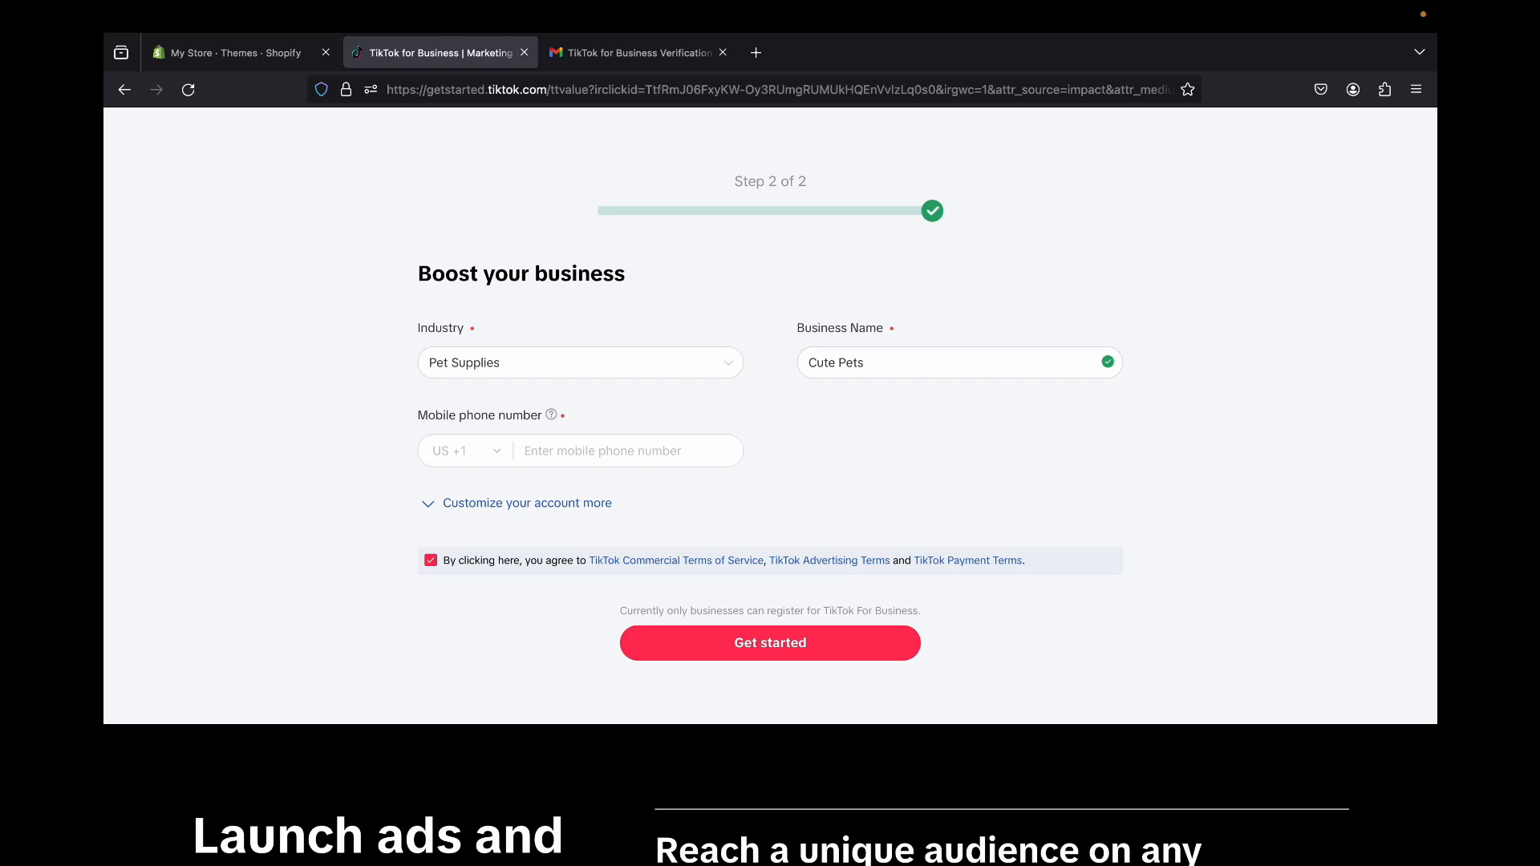
pyautogui.click(752, 650)
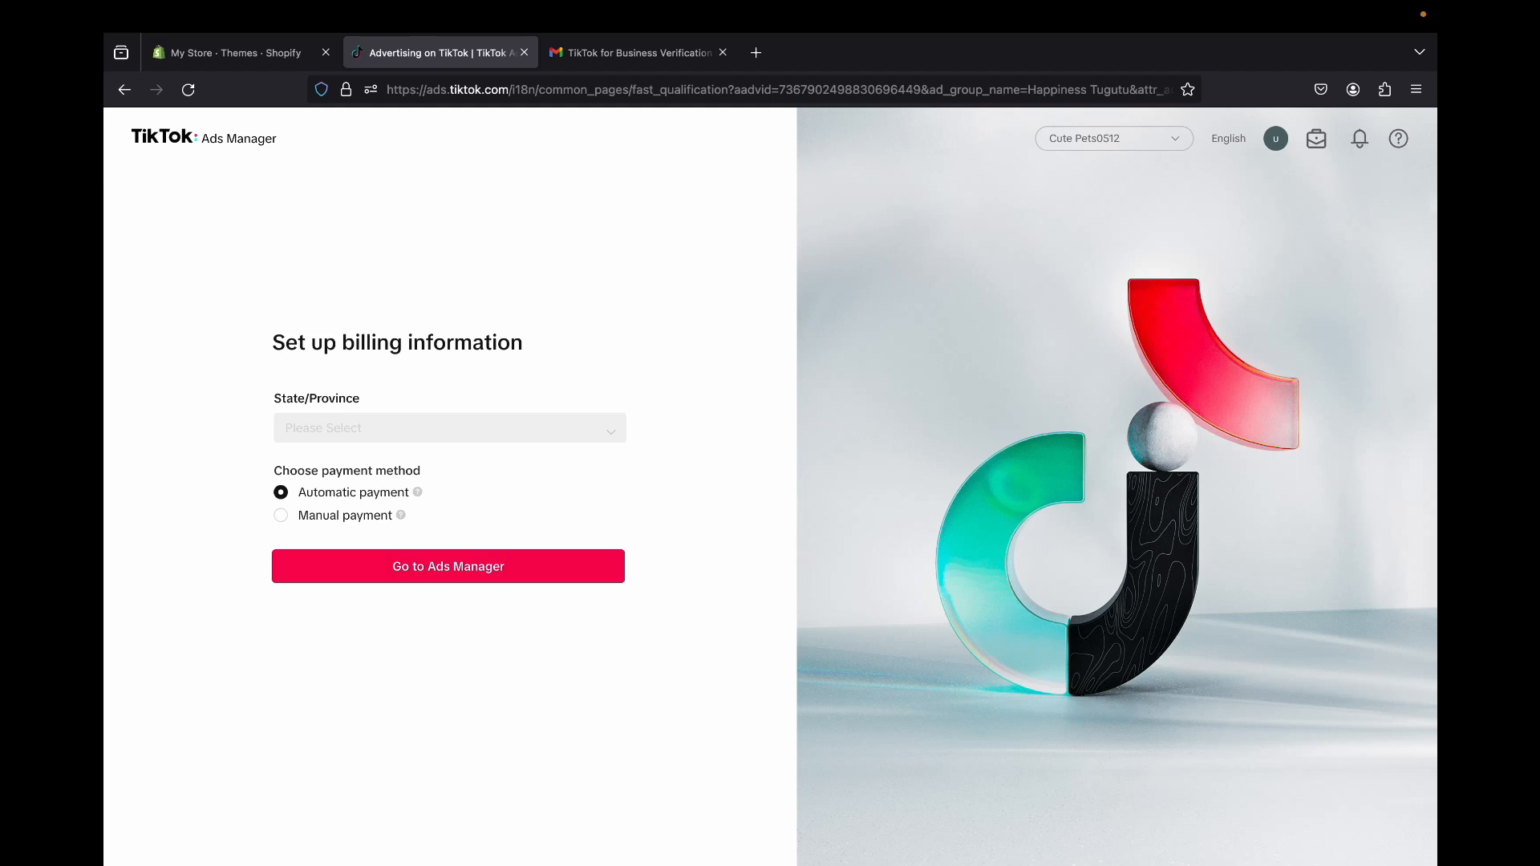
# Try to continue to Ads Manager with manual payment, and again with automatic payment
pyautogui.click(281, 515)
pyautogui.click(448, 566)
pyautogui.click(280, 493)
pyautogui.click(448, 568)
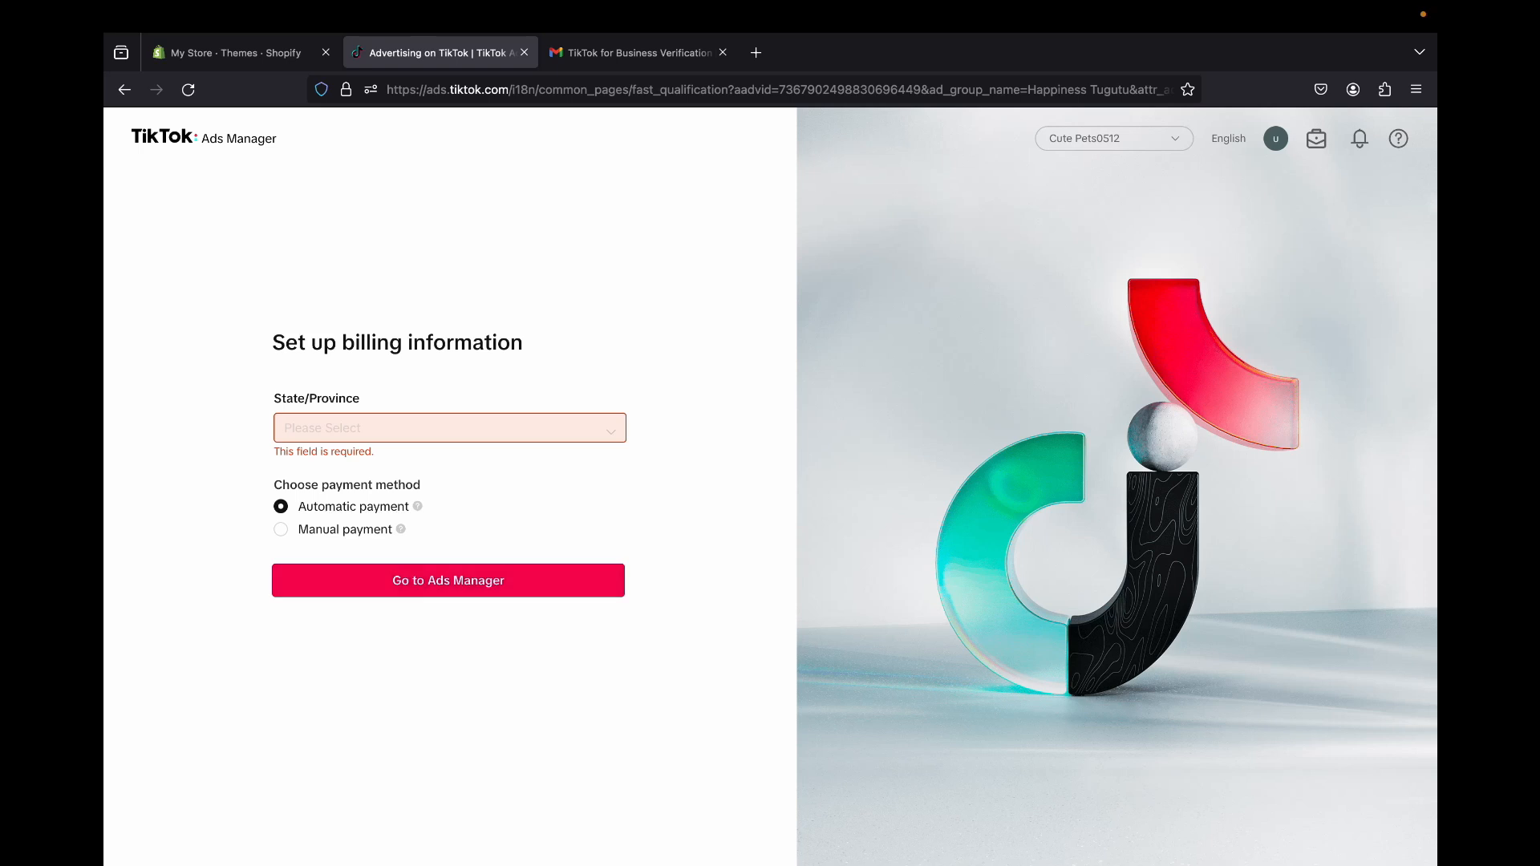
# Set the billing state to New York and continue to Ads Manager
pyautogui.click(449, 428)
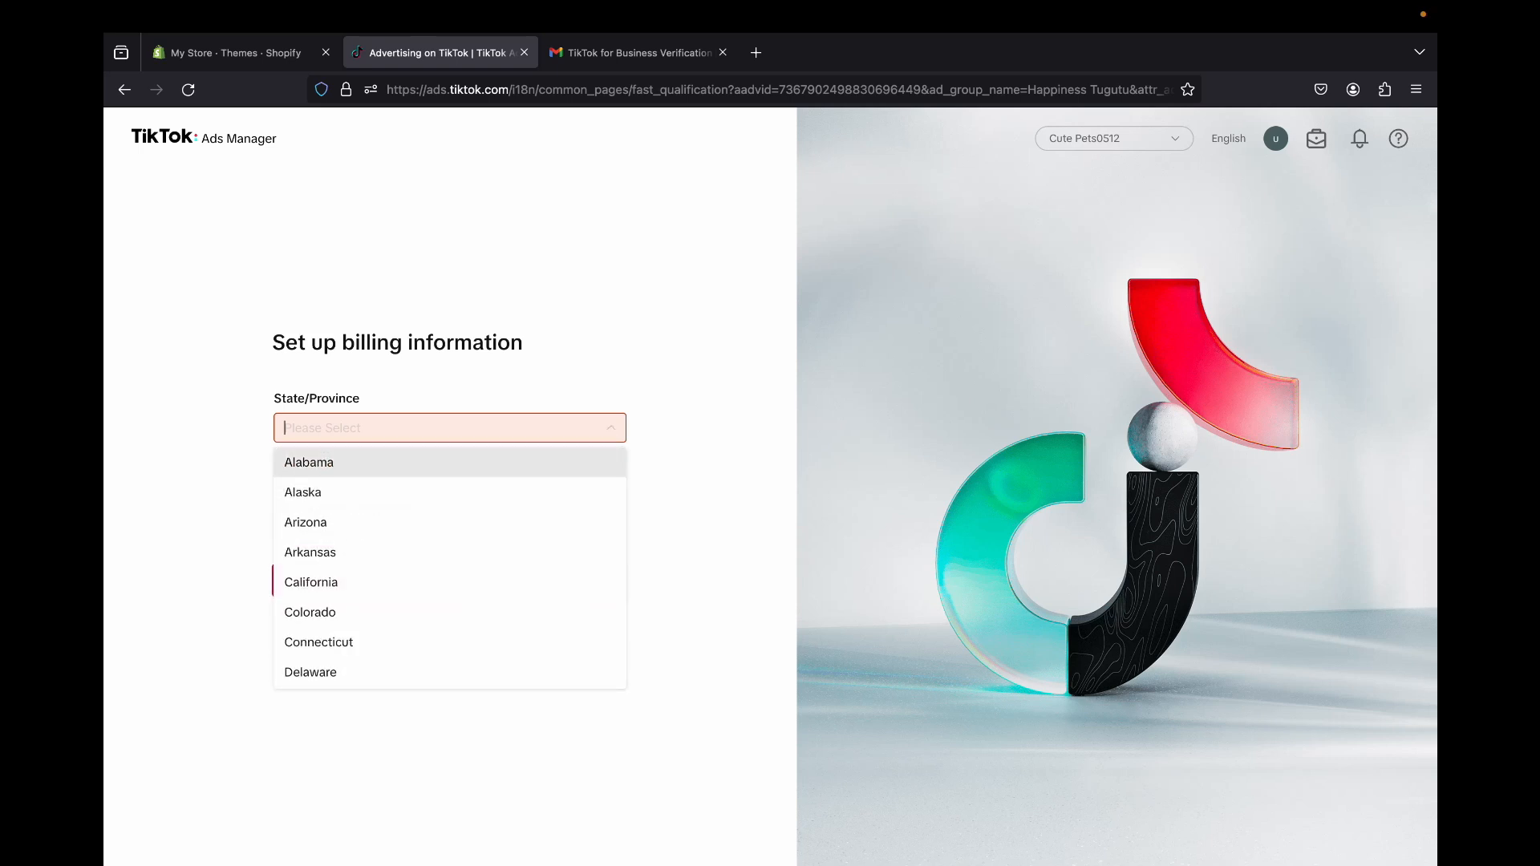
pyautogui.write('ne')
pyautogui.press('Down')
pyautogui.press('Down')
pyautogui.press('Down')
pyautogui.press('Down')
pyautogui.press('Down')
pyautogui.press('Down')
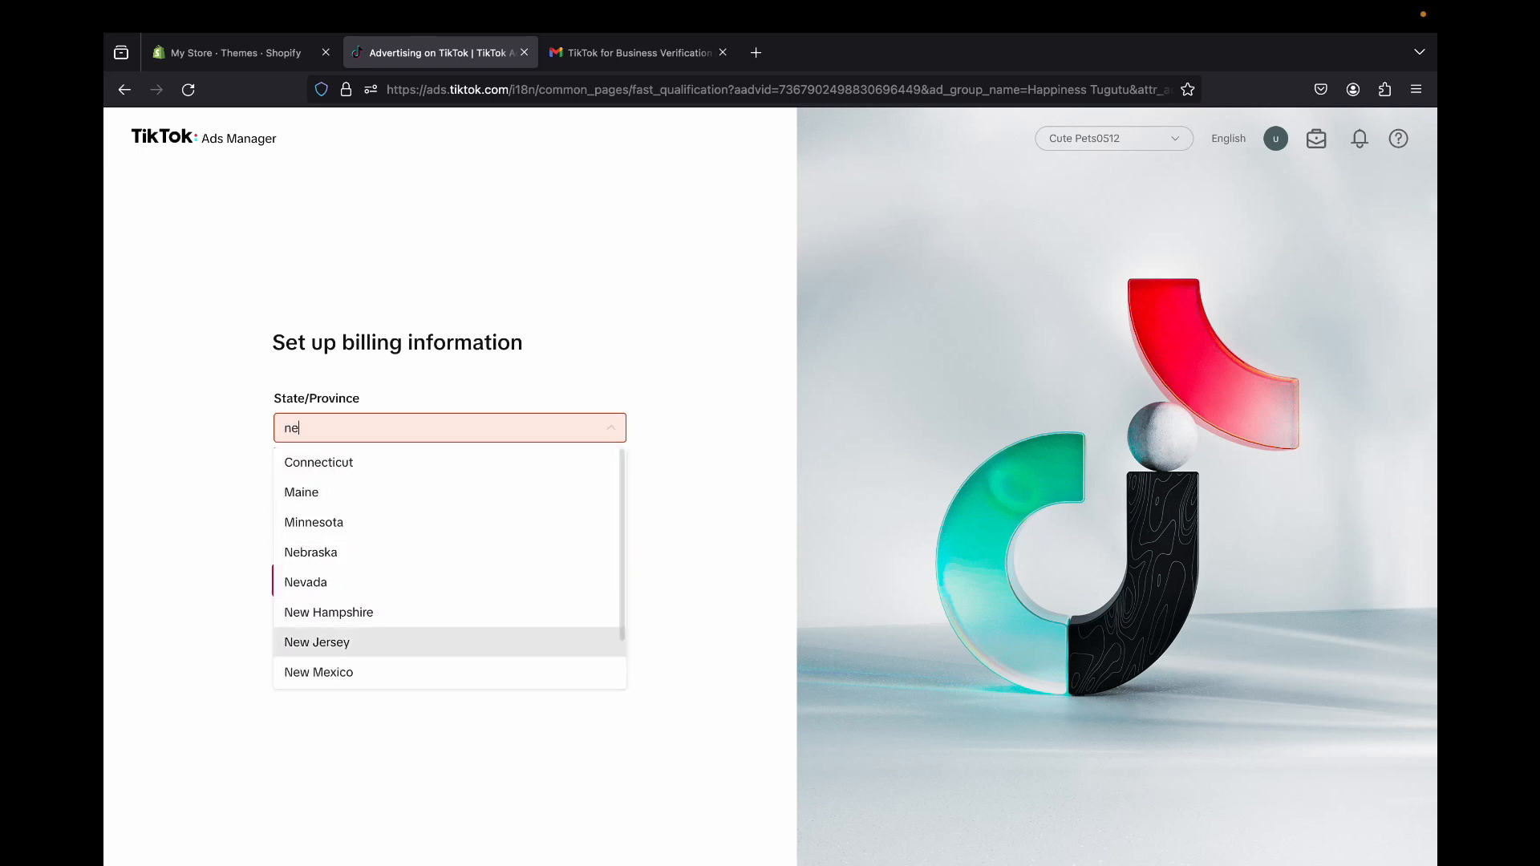
pyautogui.press('Down')
pyautogui.press('Down')
pyautogui.press('Return')
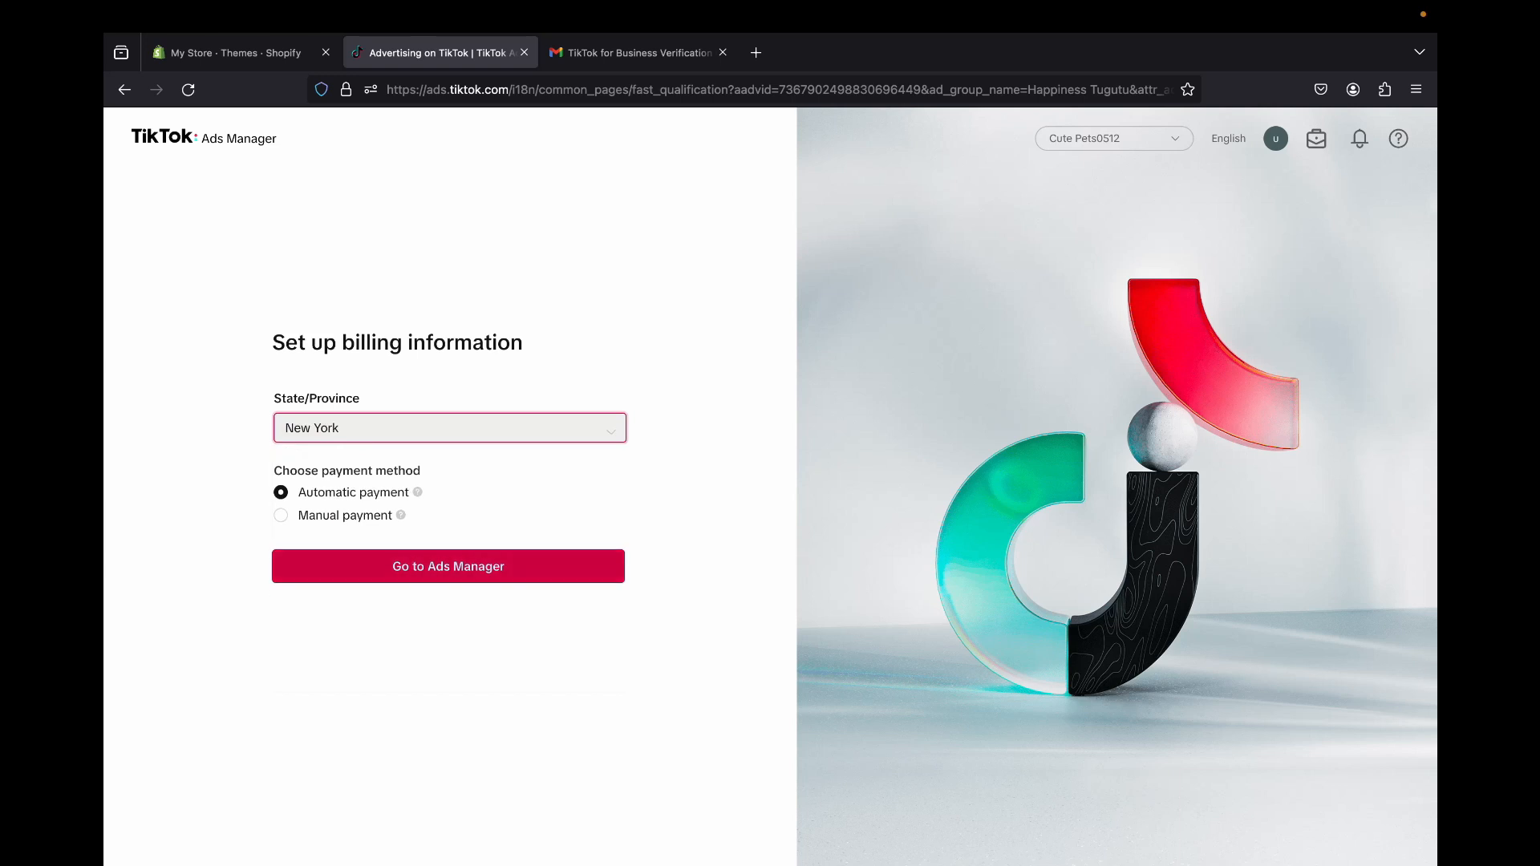
pyautogui.press('Return')
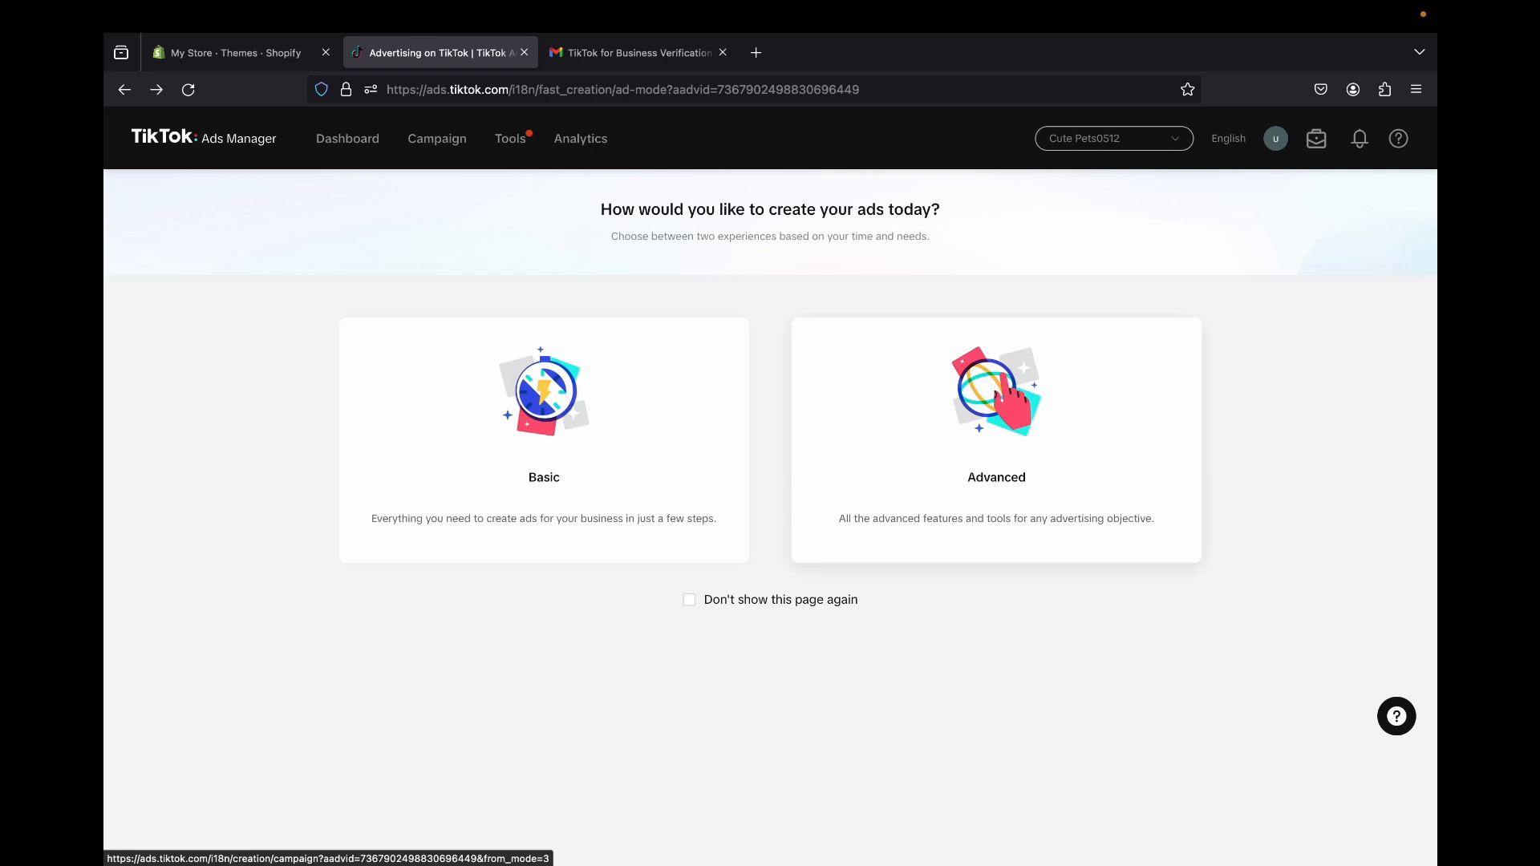
# Create the ads in Advanced mode, selecting the Traffic objective and switching it to Website conversions
pyautogui.click(996, 441)
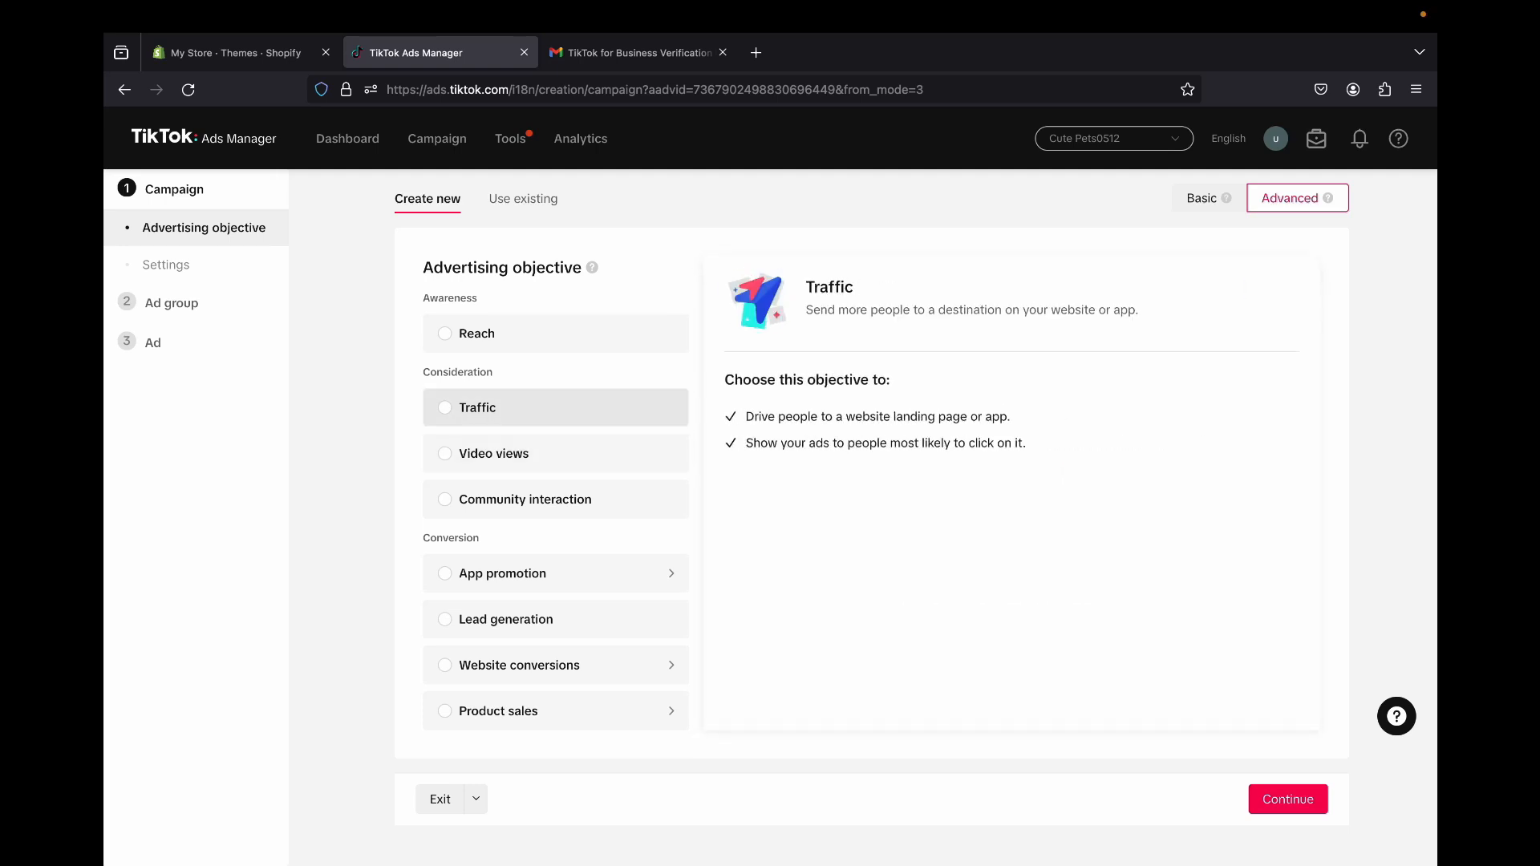
pyautogui.click(530, 407)
pyautogui.scroll(-2, 530, 356)
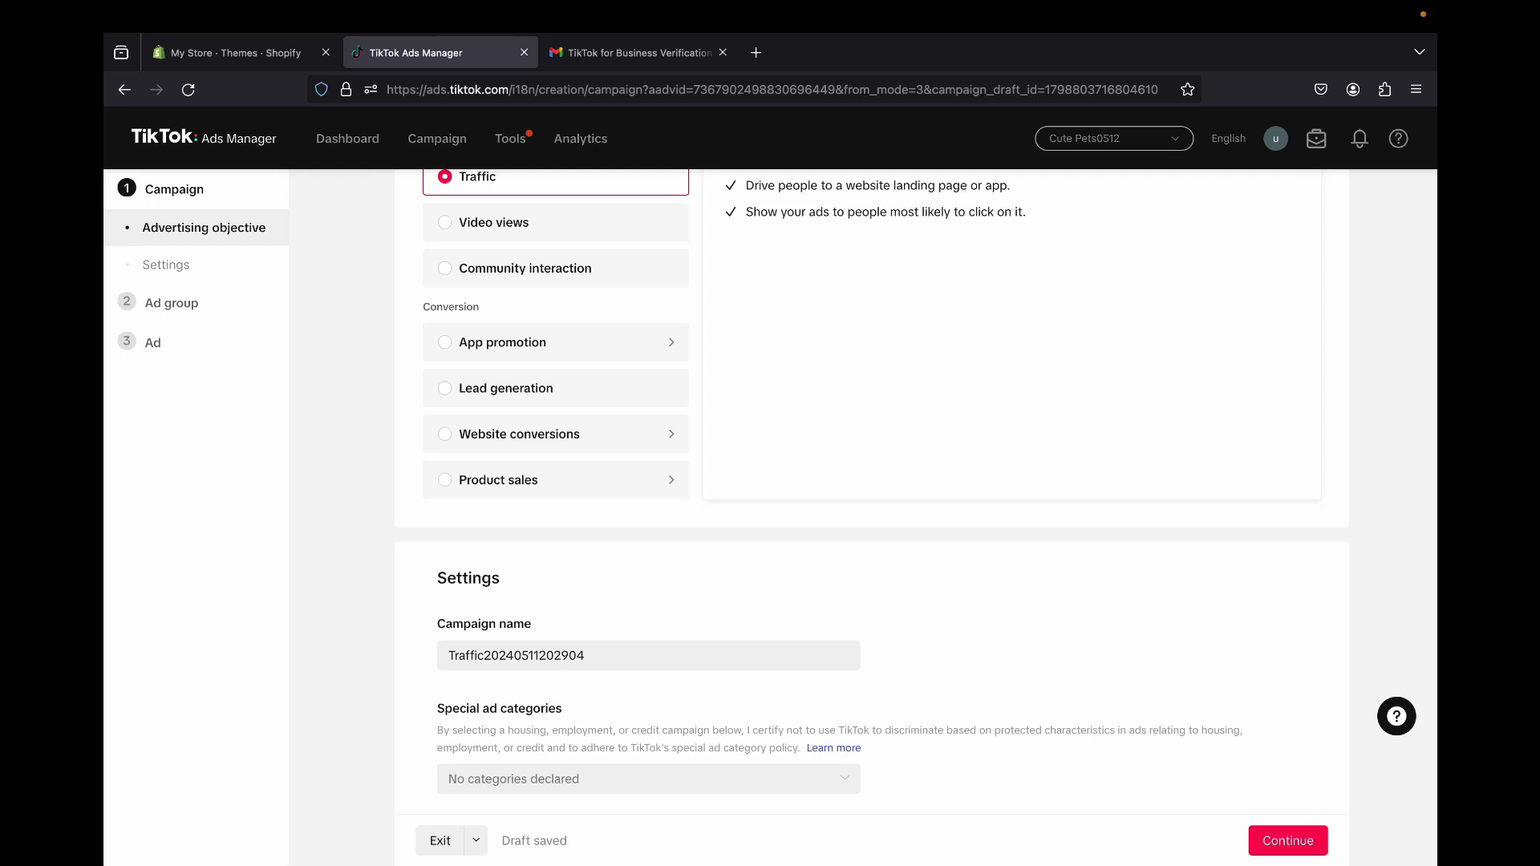
pyautogui.click(522, 434)
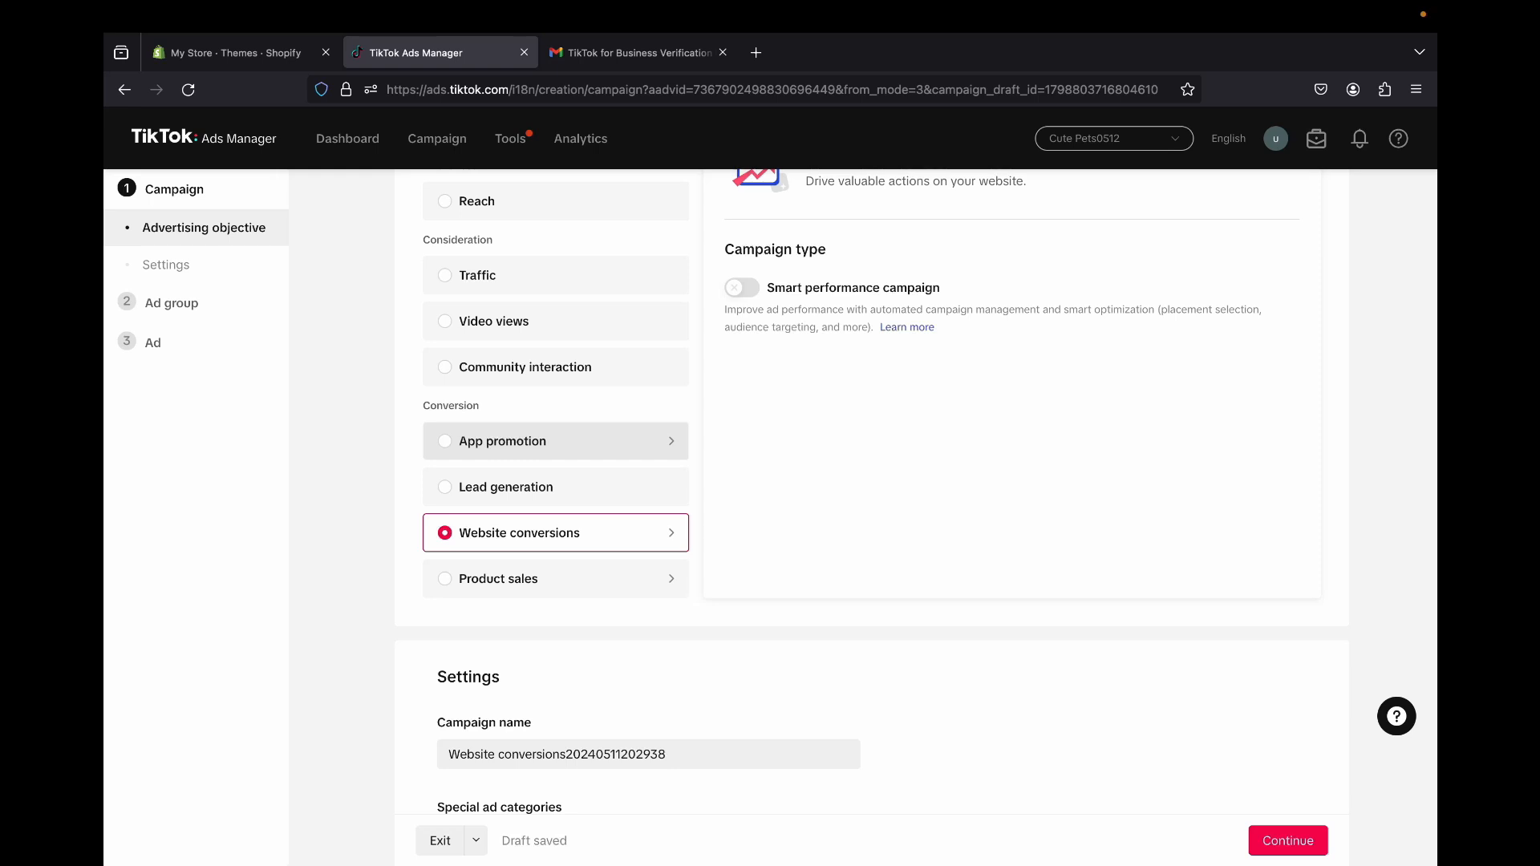
pyautogui.scroll(1, 521, 487)
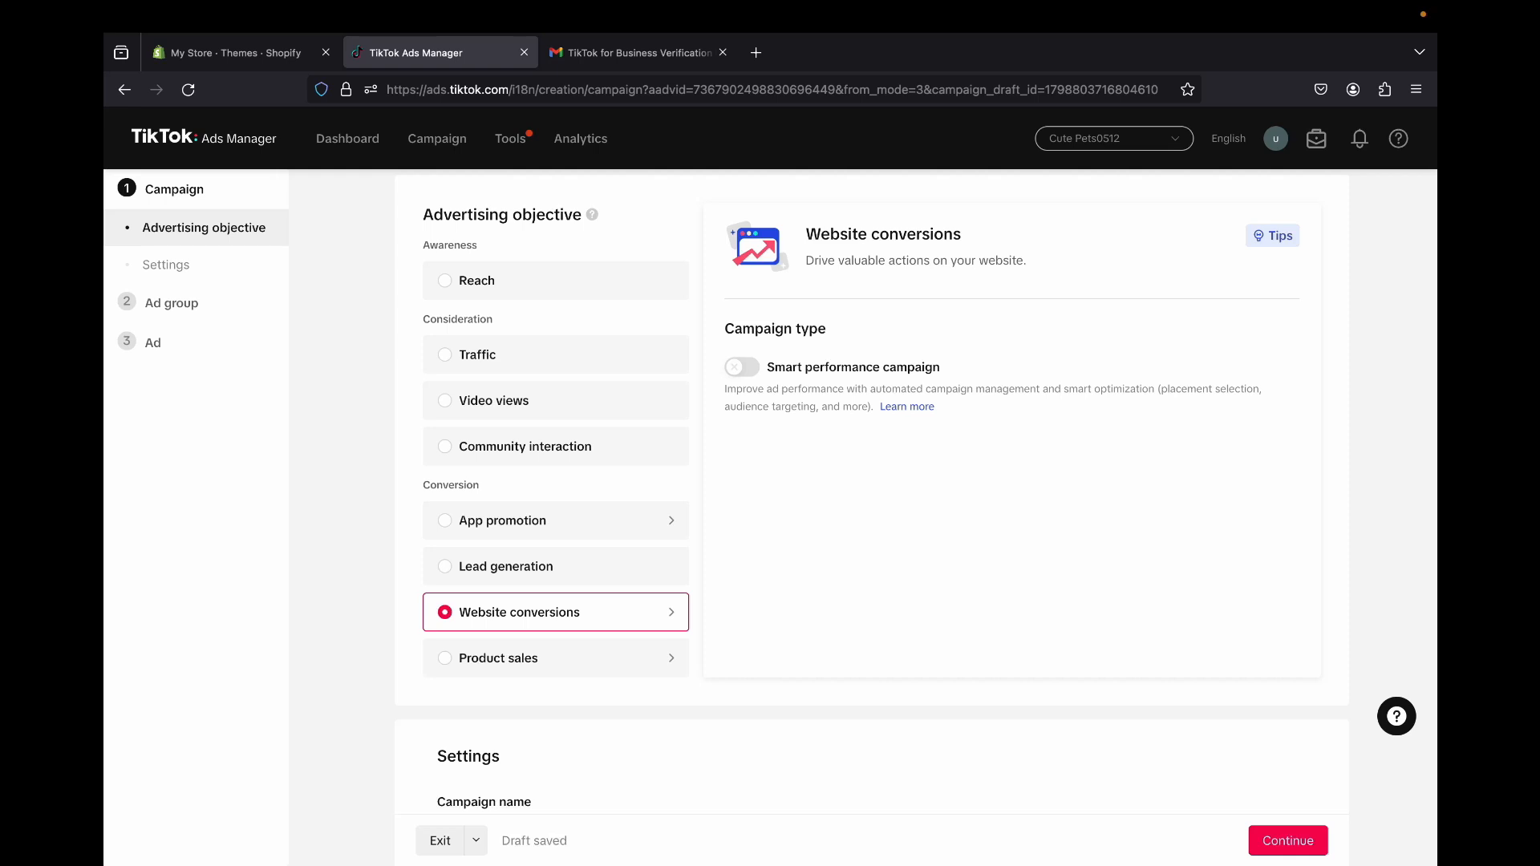
pyautogui.scroll(1, 916, 489)
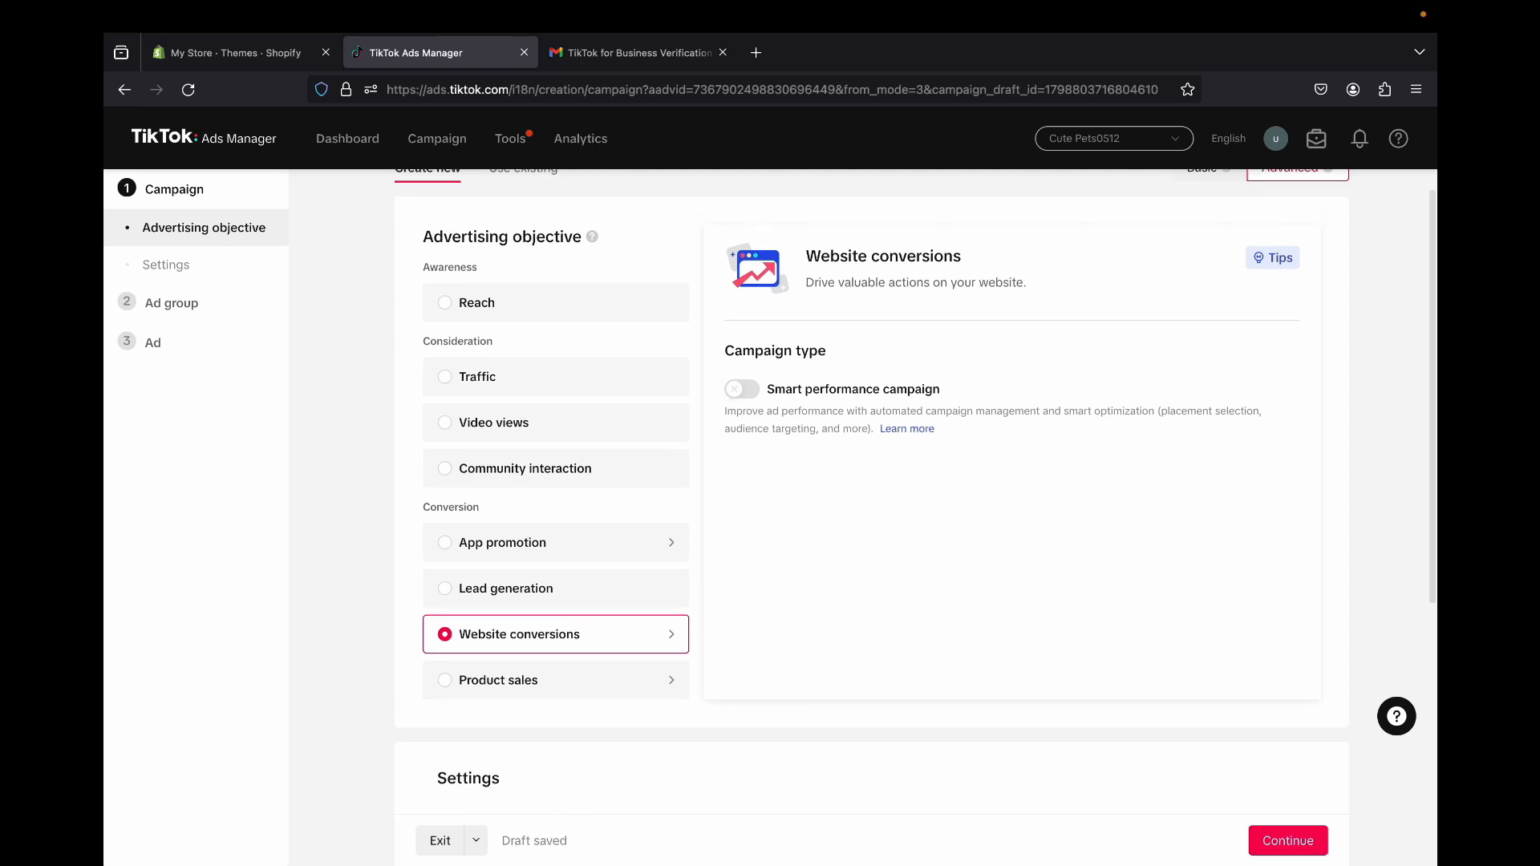
# Rename the campaign to Cat Shower Brush in the campaign settings
pyautogui.scroll(-4, 854, 395)
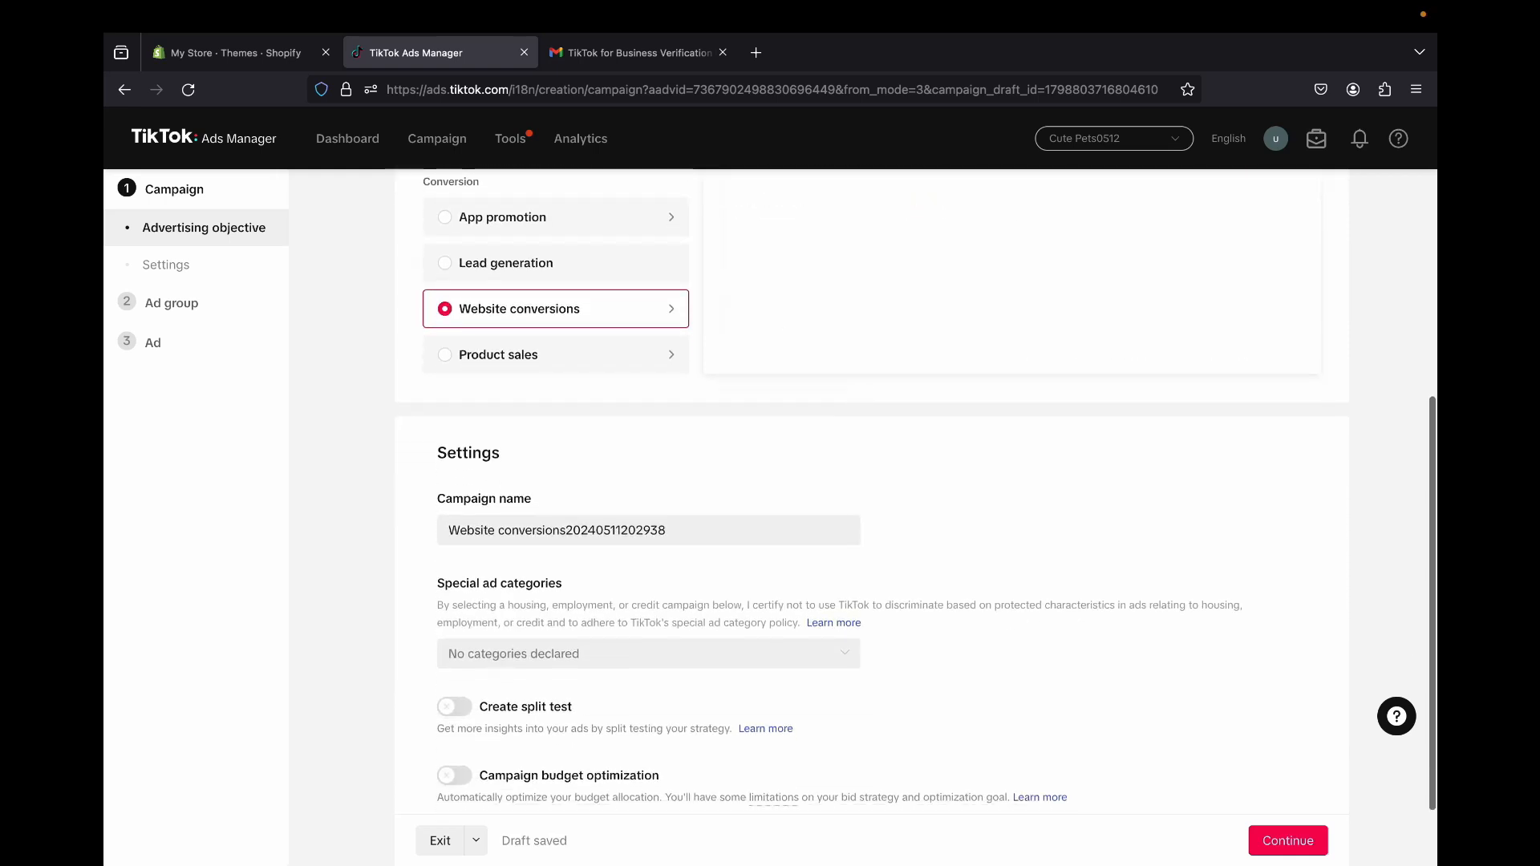
pyautogui.scroll(-1, 595, 493)
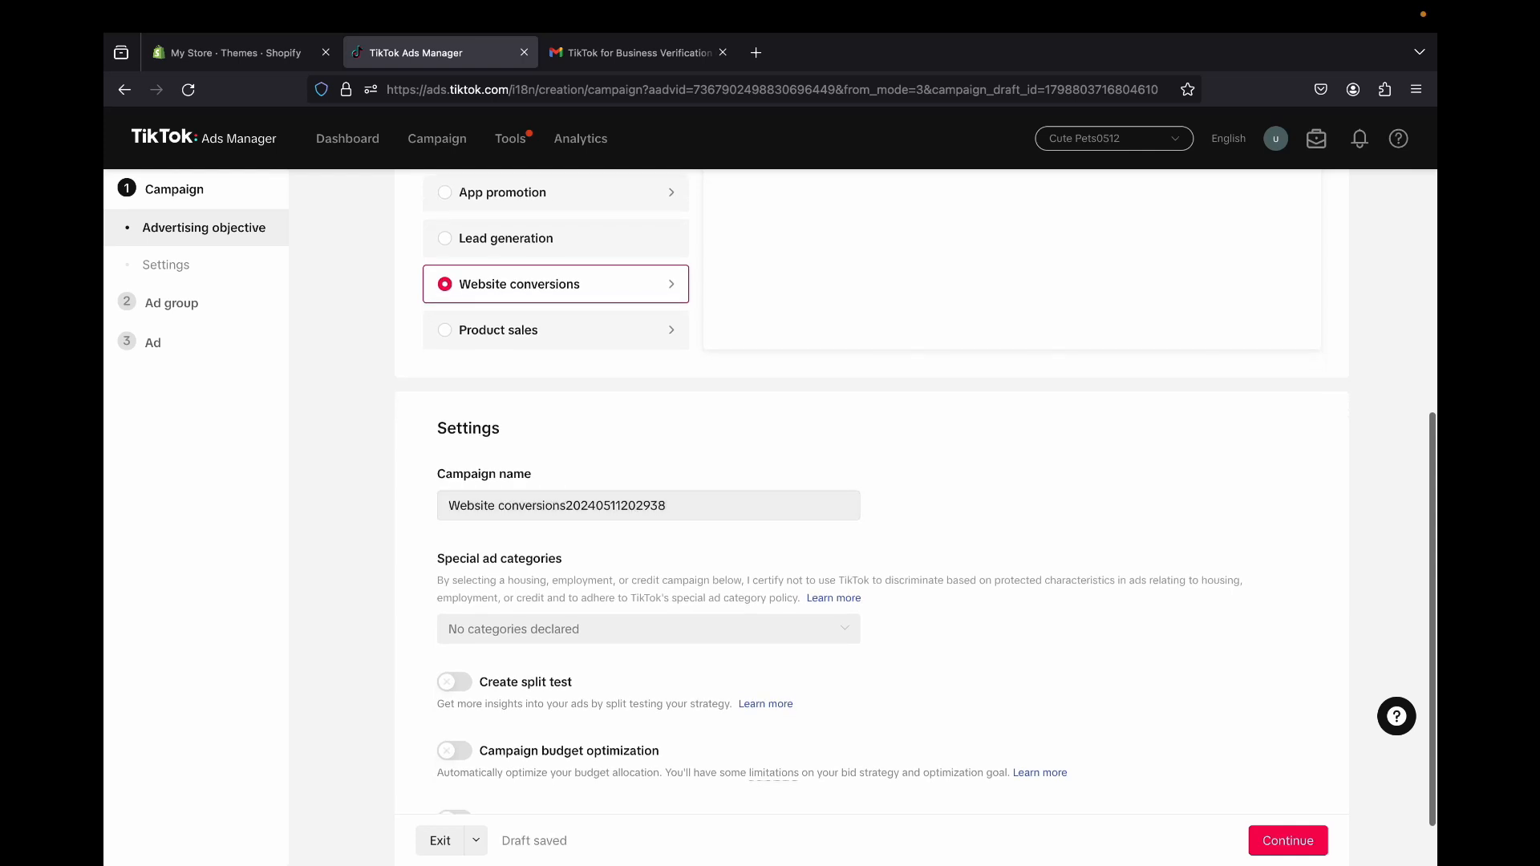
pyautogui.doubleClick(581, 505)
pyautogui.hotkey('ctrl', 'a')
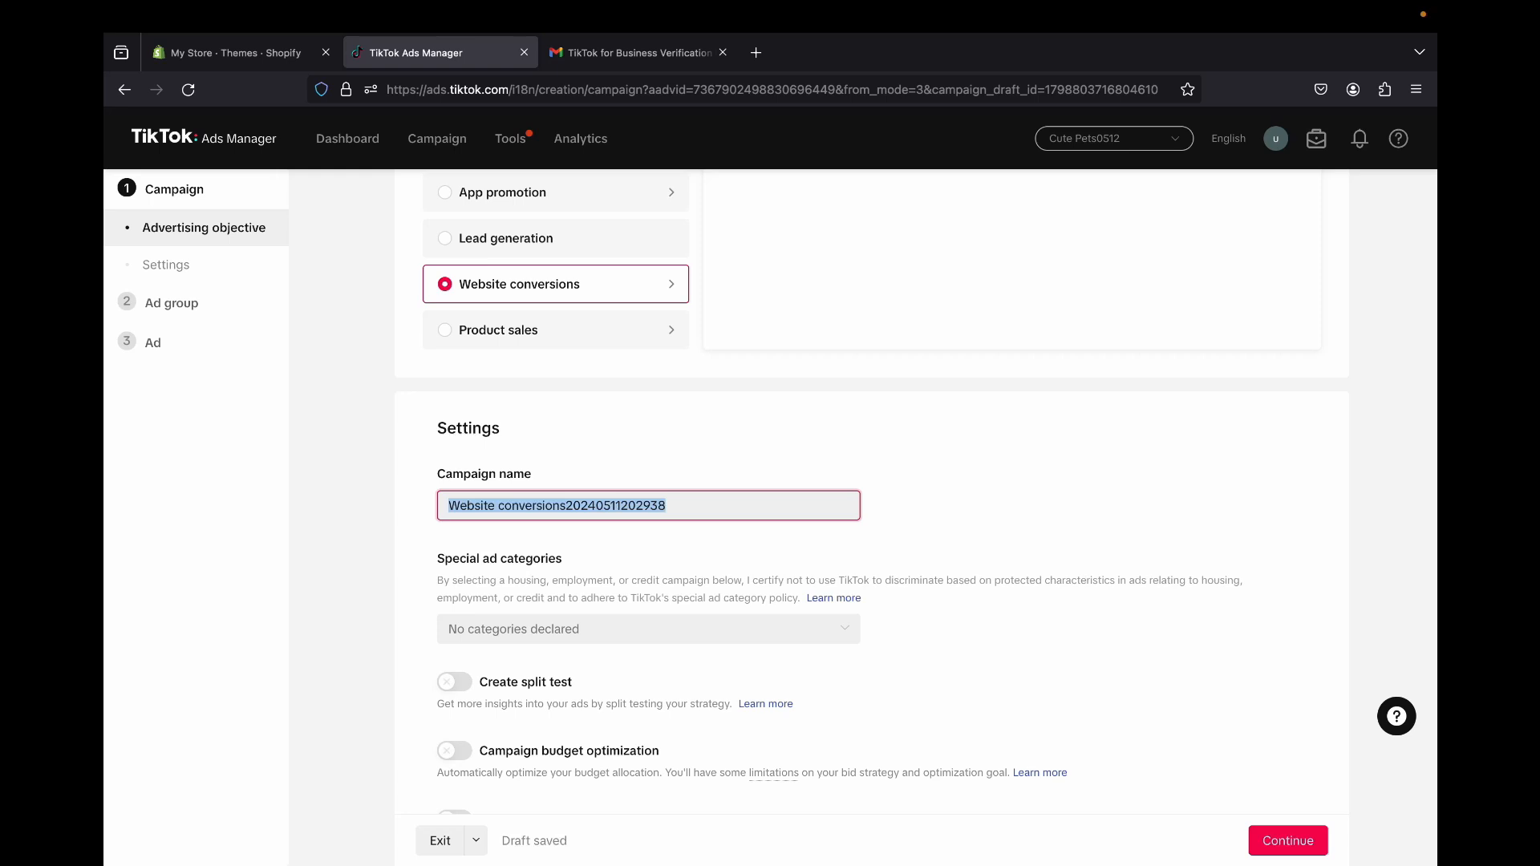
pyautogui.write('P')
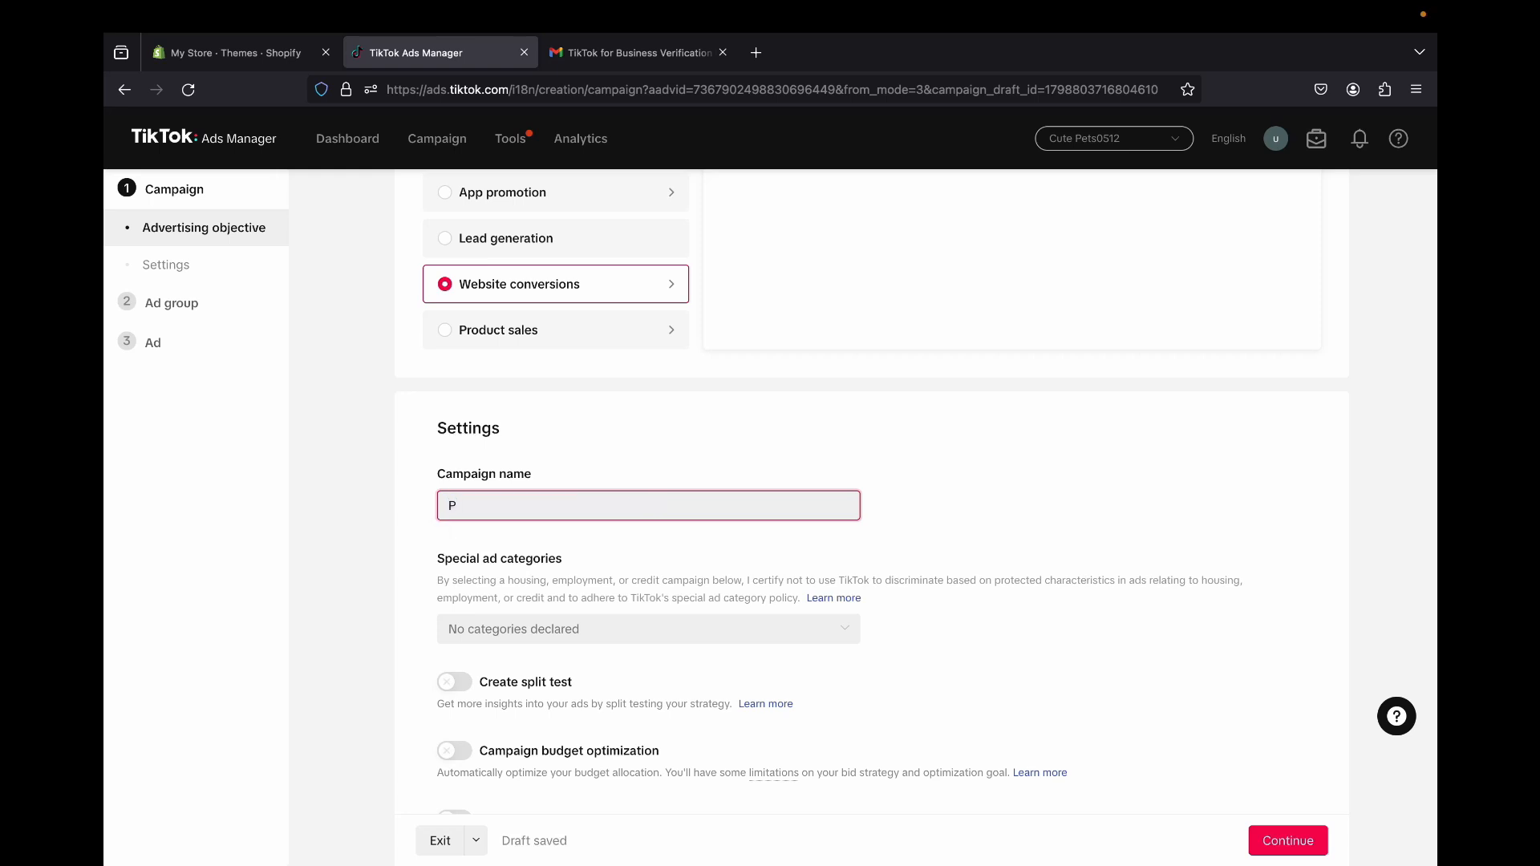
pyautogui.press('BackSpace')
pyautogui.write('c')
pyautogui.press('BackSpace')
pyautogui.write('Cat Shower Brush')
# Review the available special ad categories for the campaign without declaring any
pyautogui.scroll(-1, 871, 492)
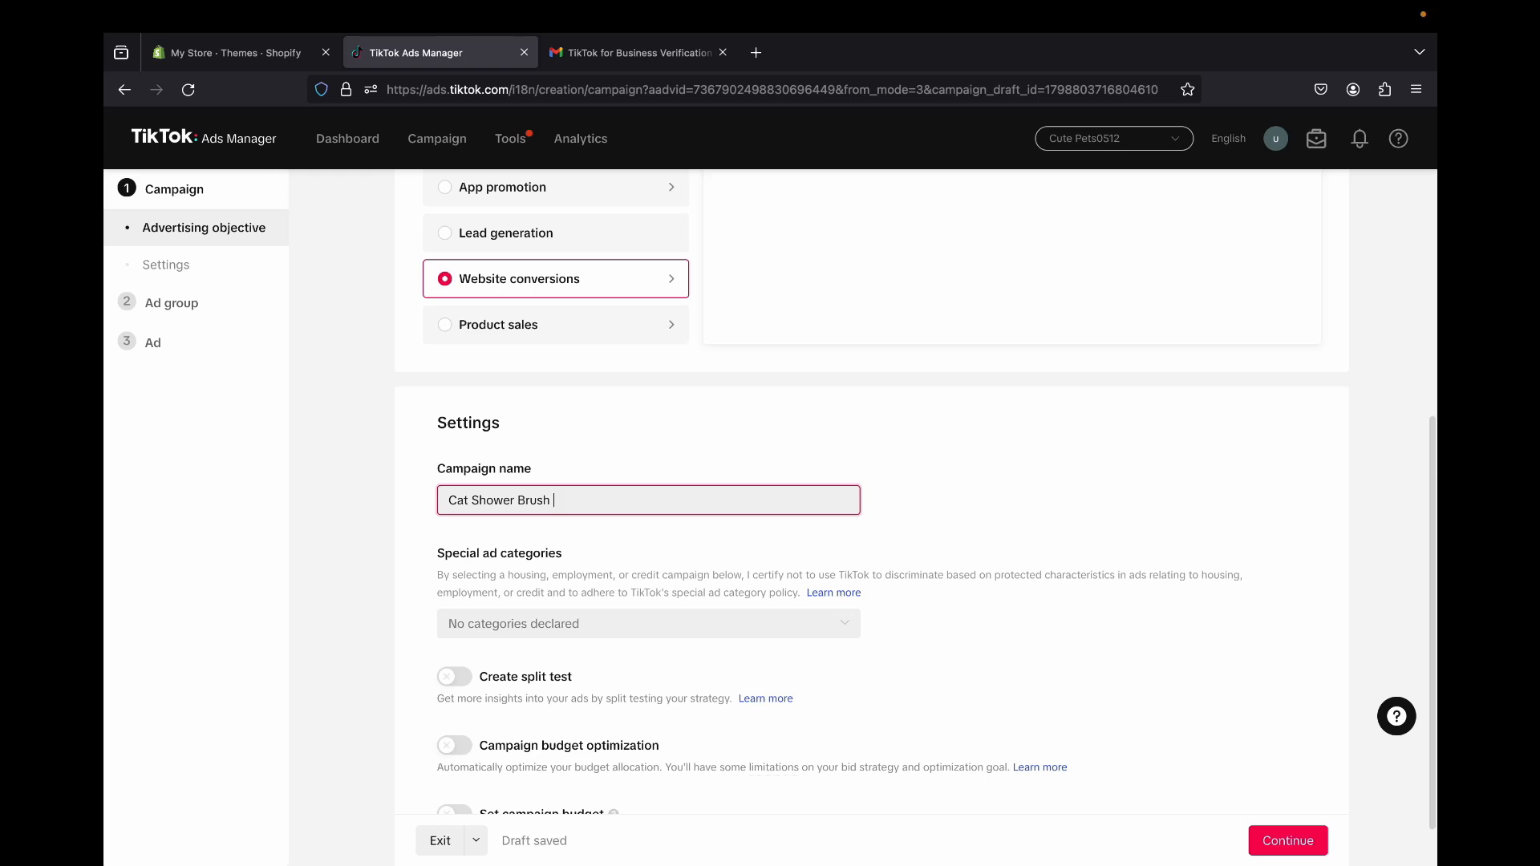
pyautogui.scroll(-1, 916, 519)
pyautogui.scroll(-1, 871, 518)
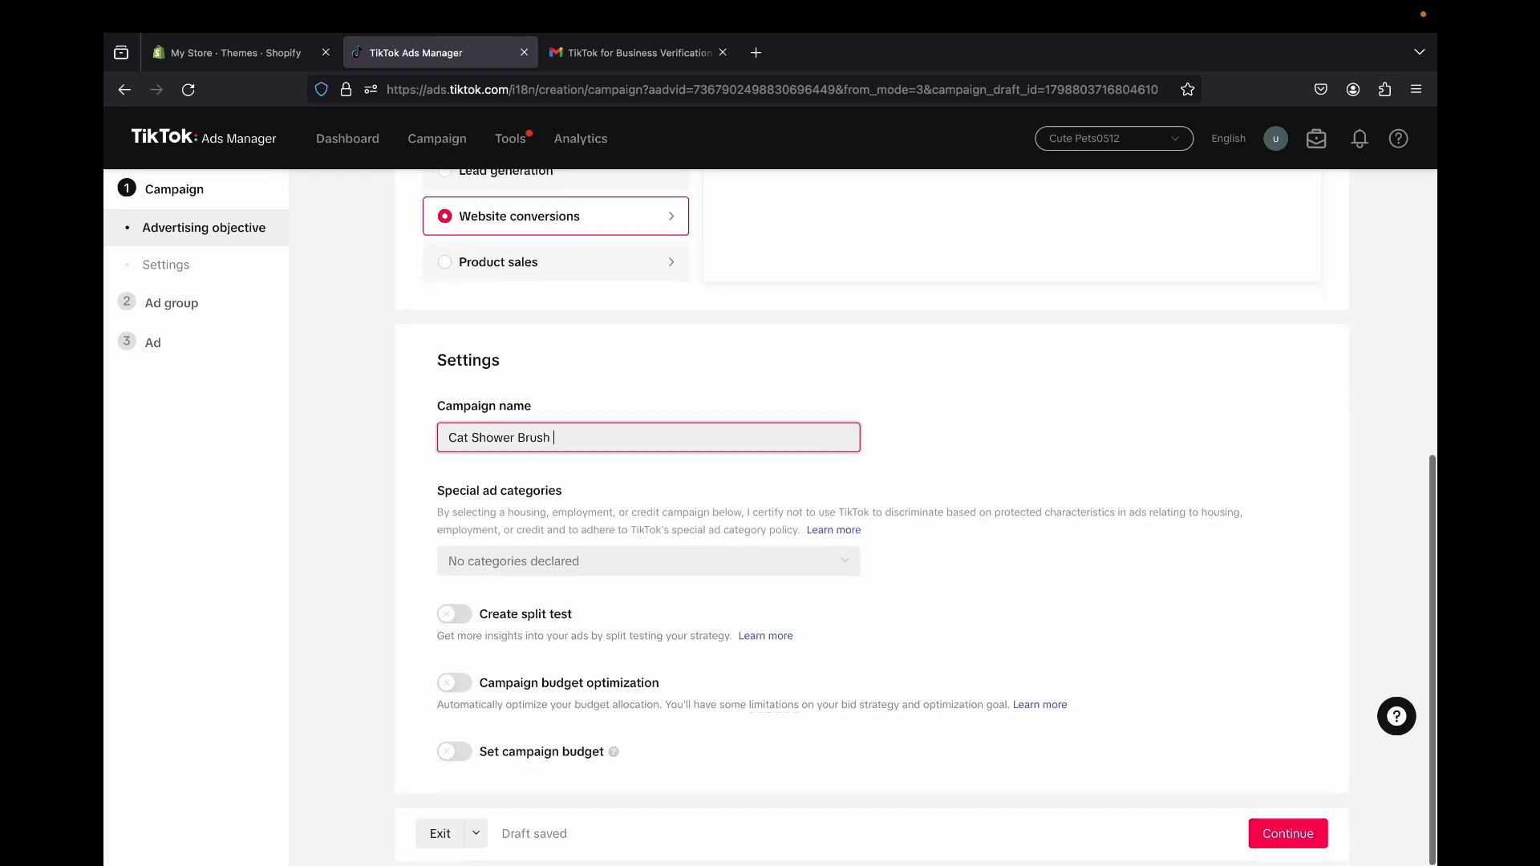
pyautogui.scroll(1, 872, 513)
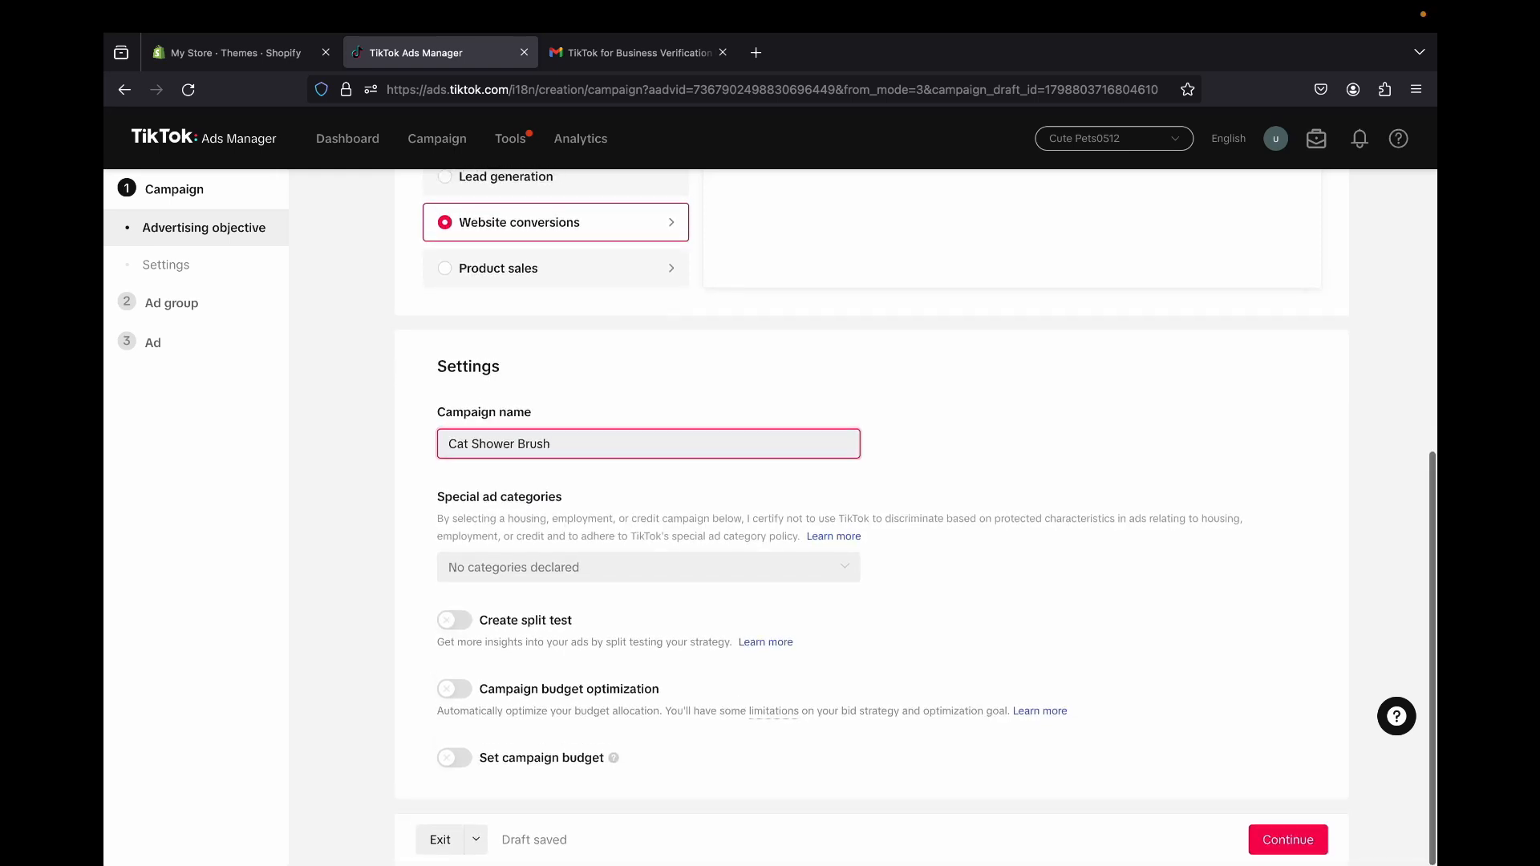
pyautogui.click(648, 567)
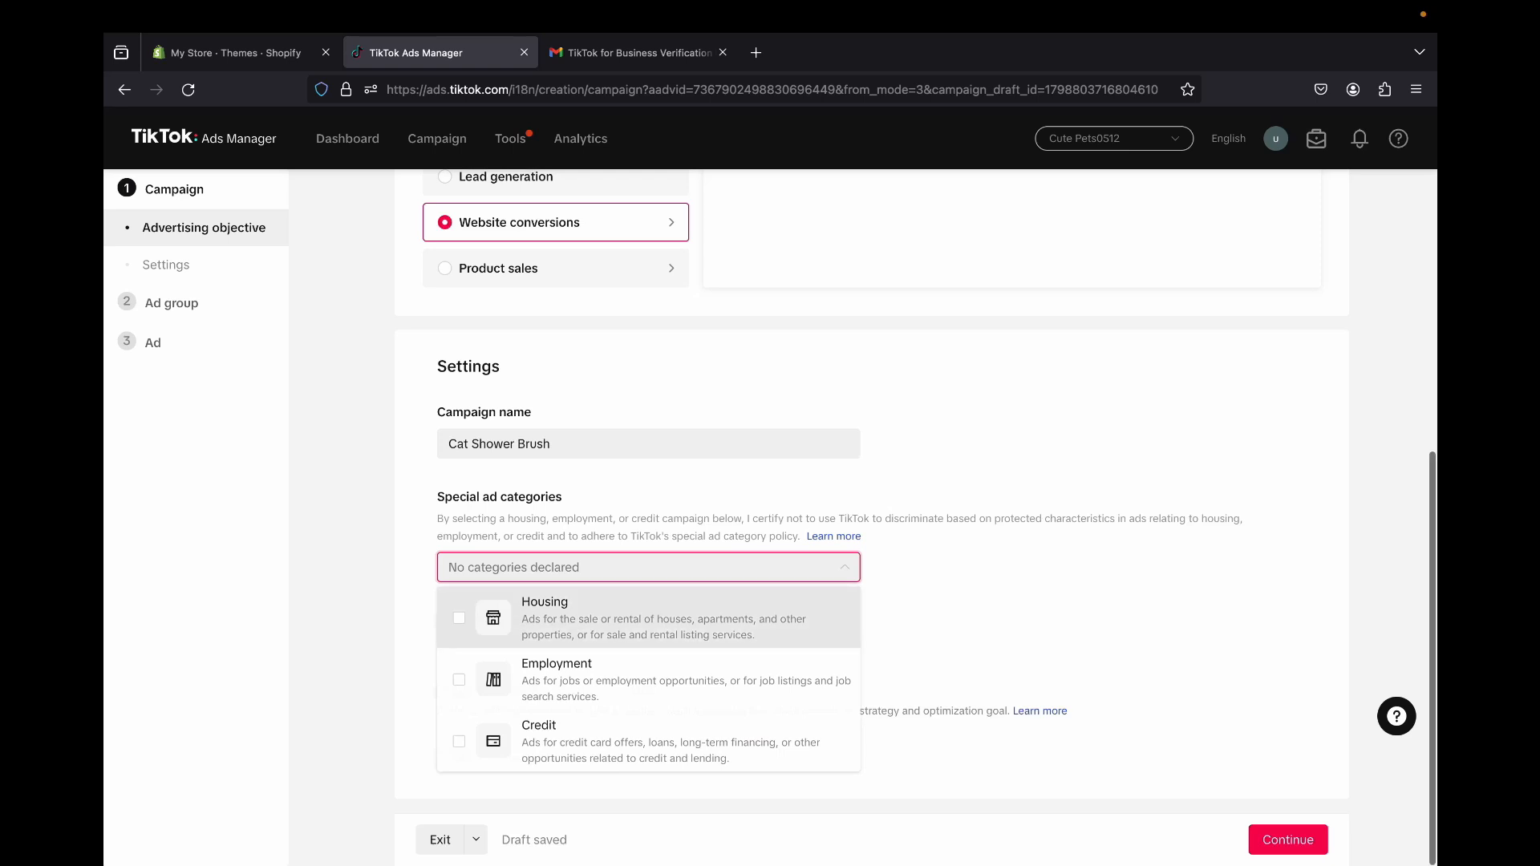
pyautogui.click(648, 567)
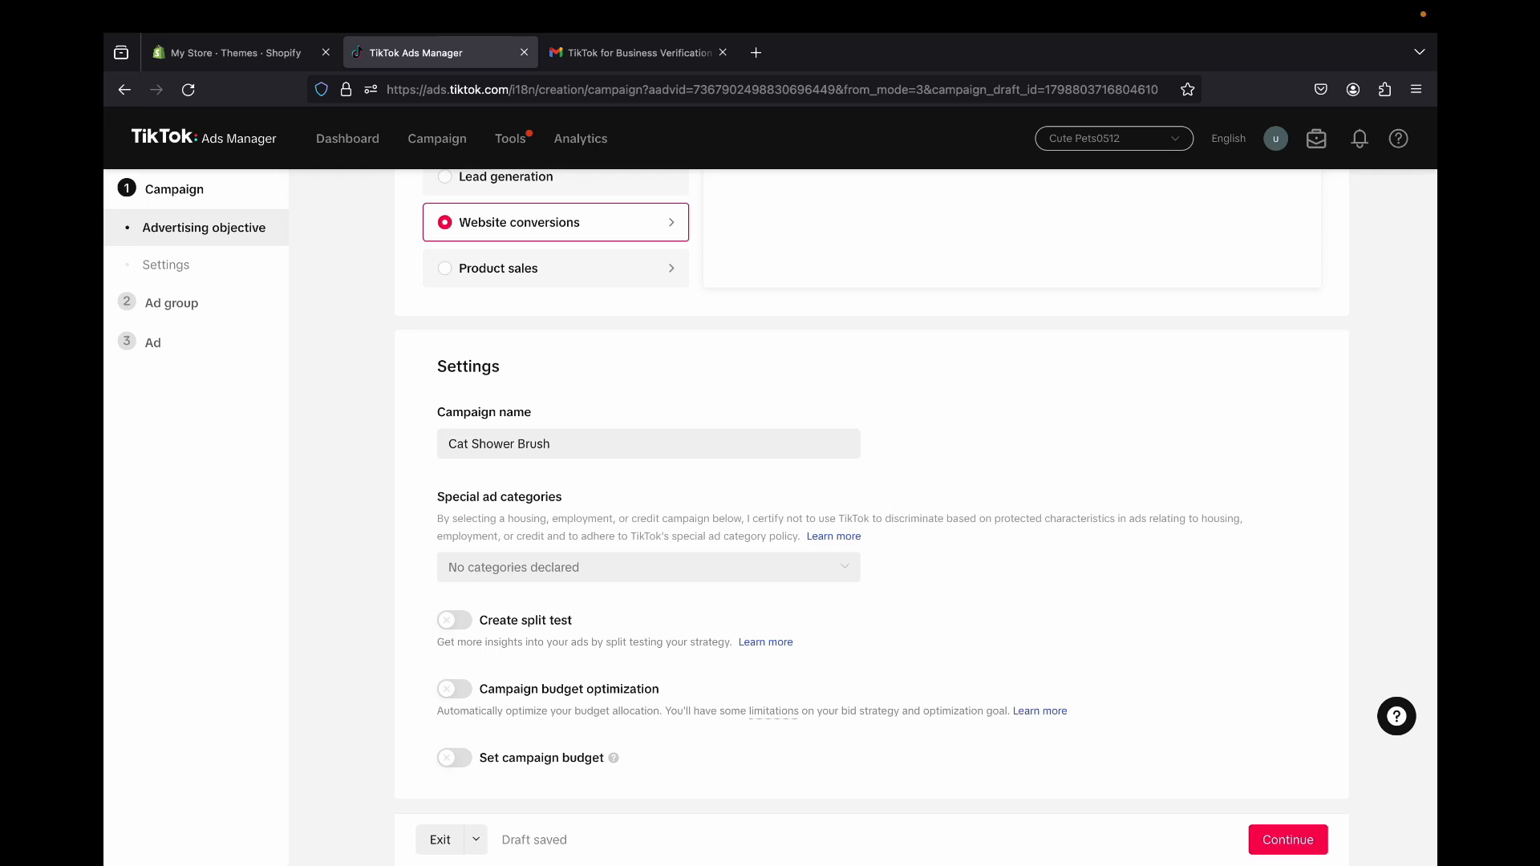
# Turn campaign budget optimization on and back off
pyautogui.click(455, 690)
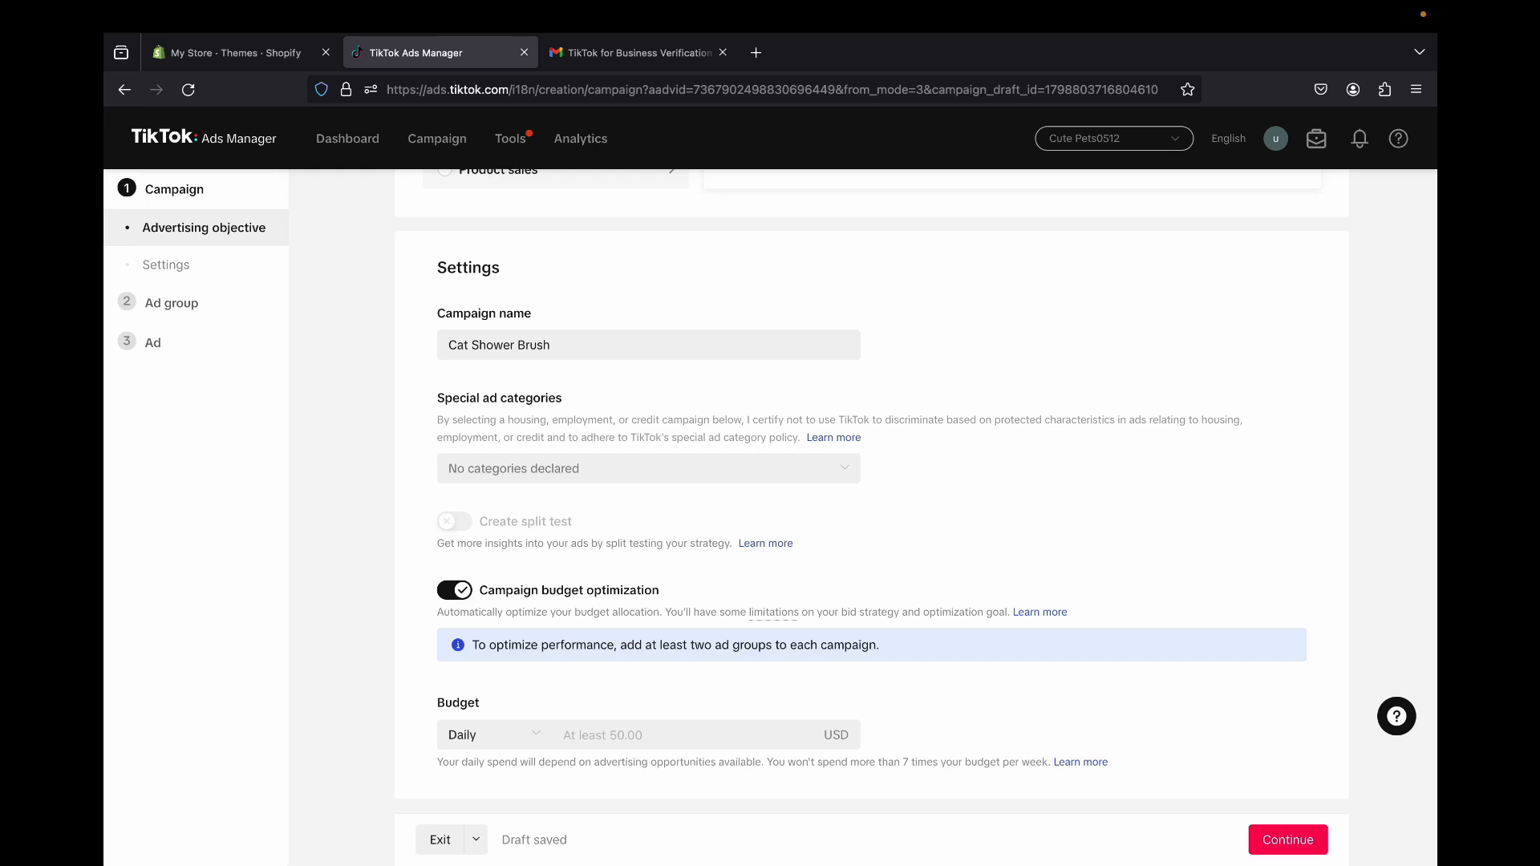
pyautogui.click(454, 592)
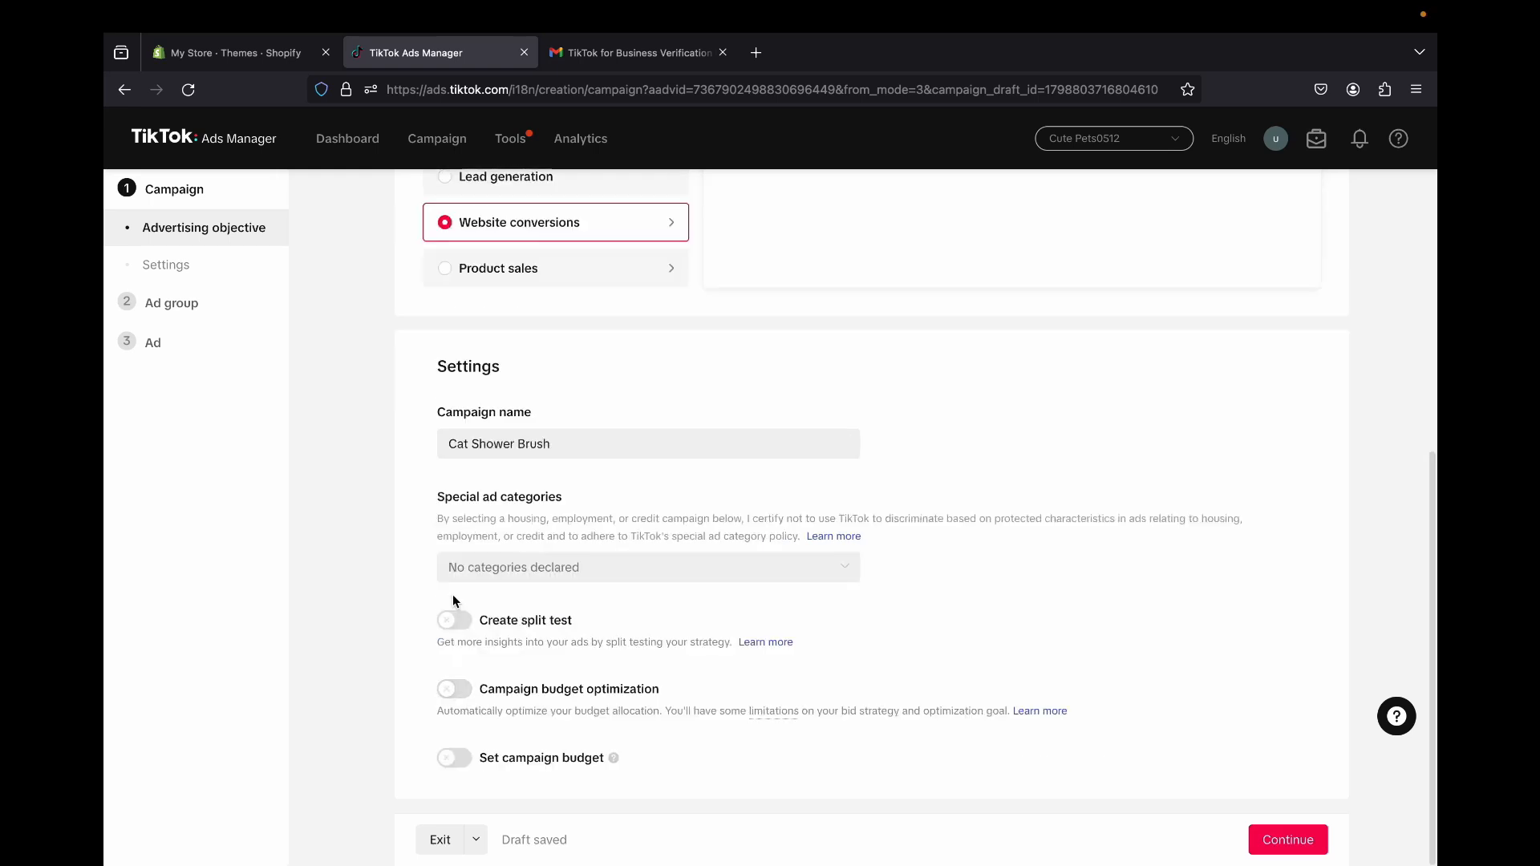
pyautogui.scroll(-3, 457, 609)
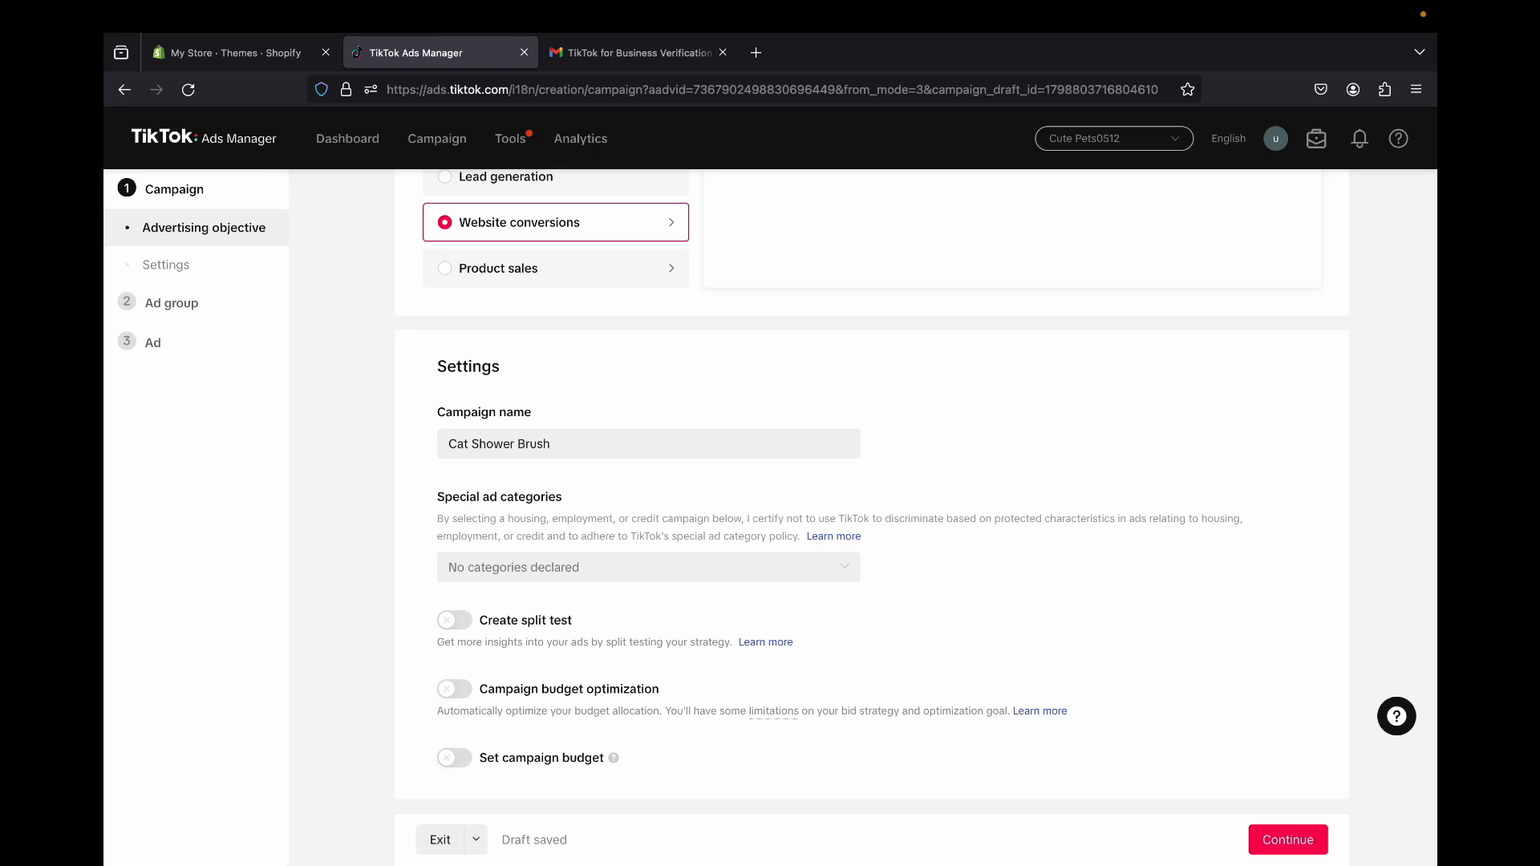
# Enable a daily campaign budget of 50 USD and continue past the campaign settings
pyautogui.click(455, 758)
pyautogui.scroll(-2, 454, 722)
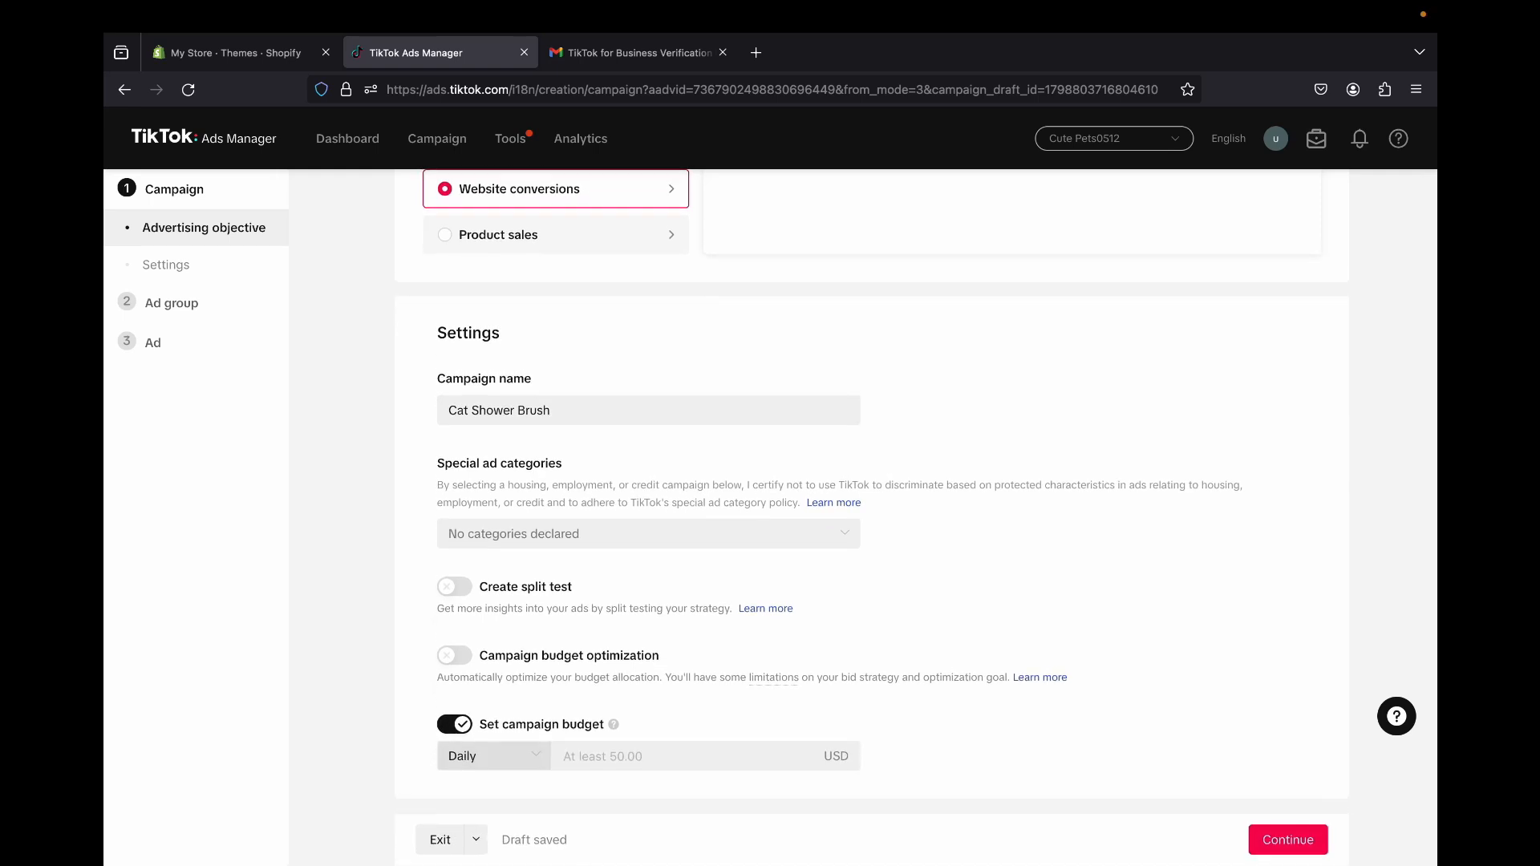
pyautogui.scroll(-1, 494, 756)
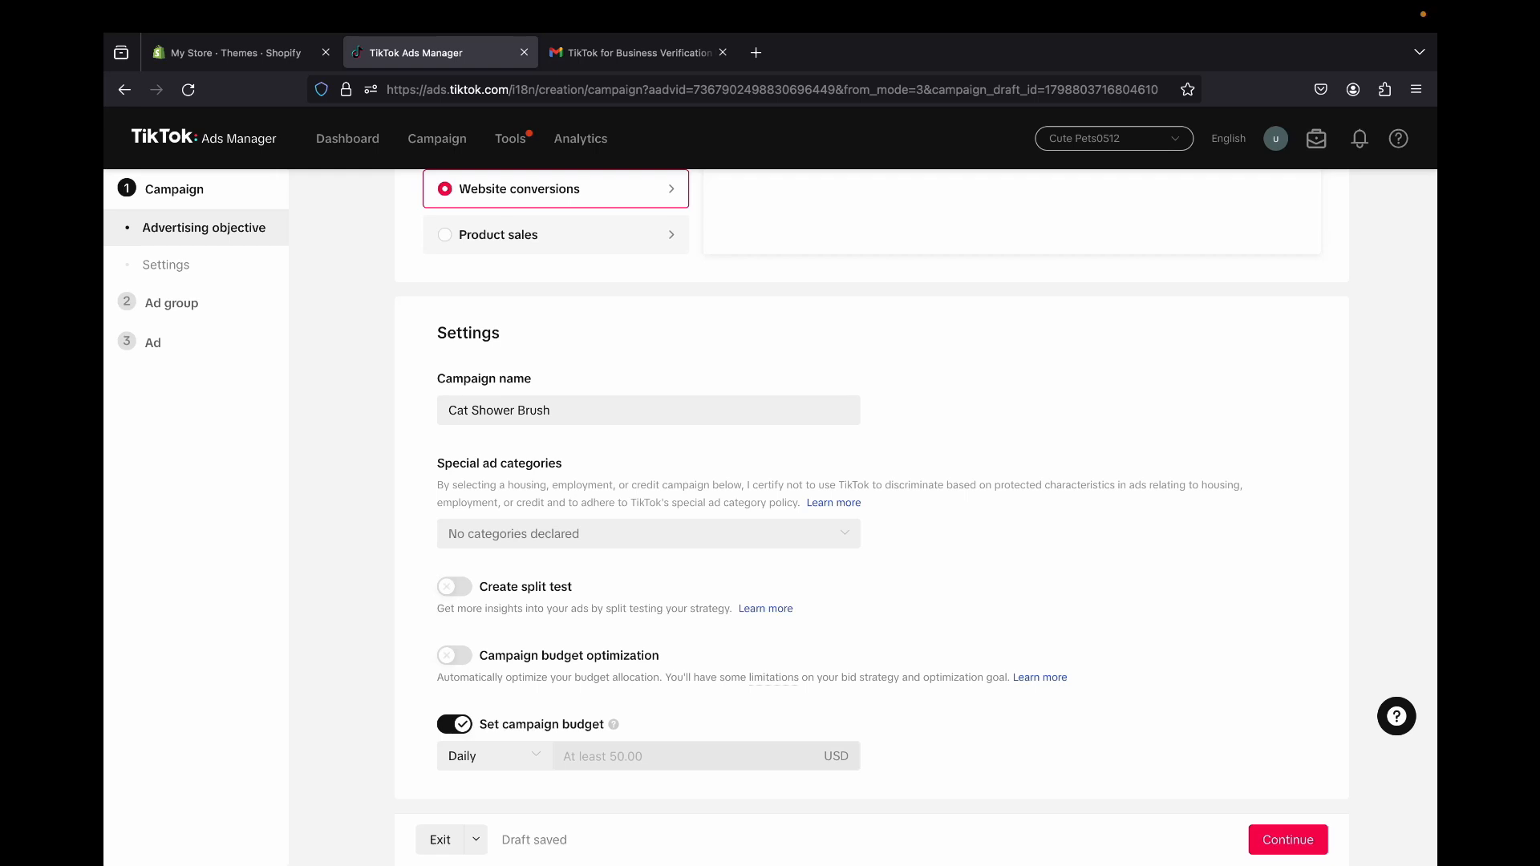
pyautogui.scroll(-1, 871, 517)
pyautogui.click(689, 757)
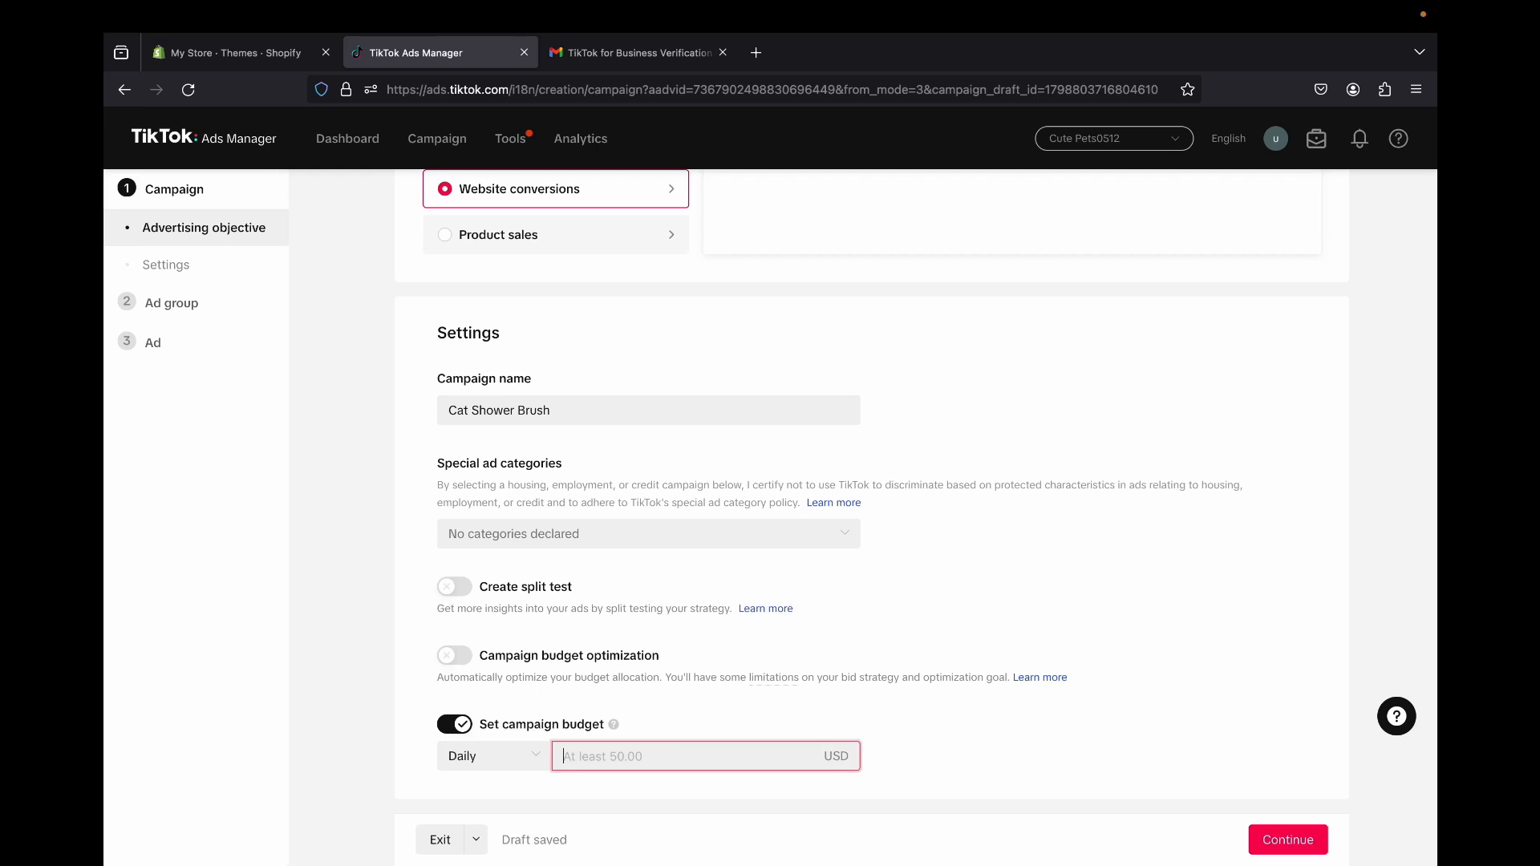
pyautogui.write('50')
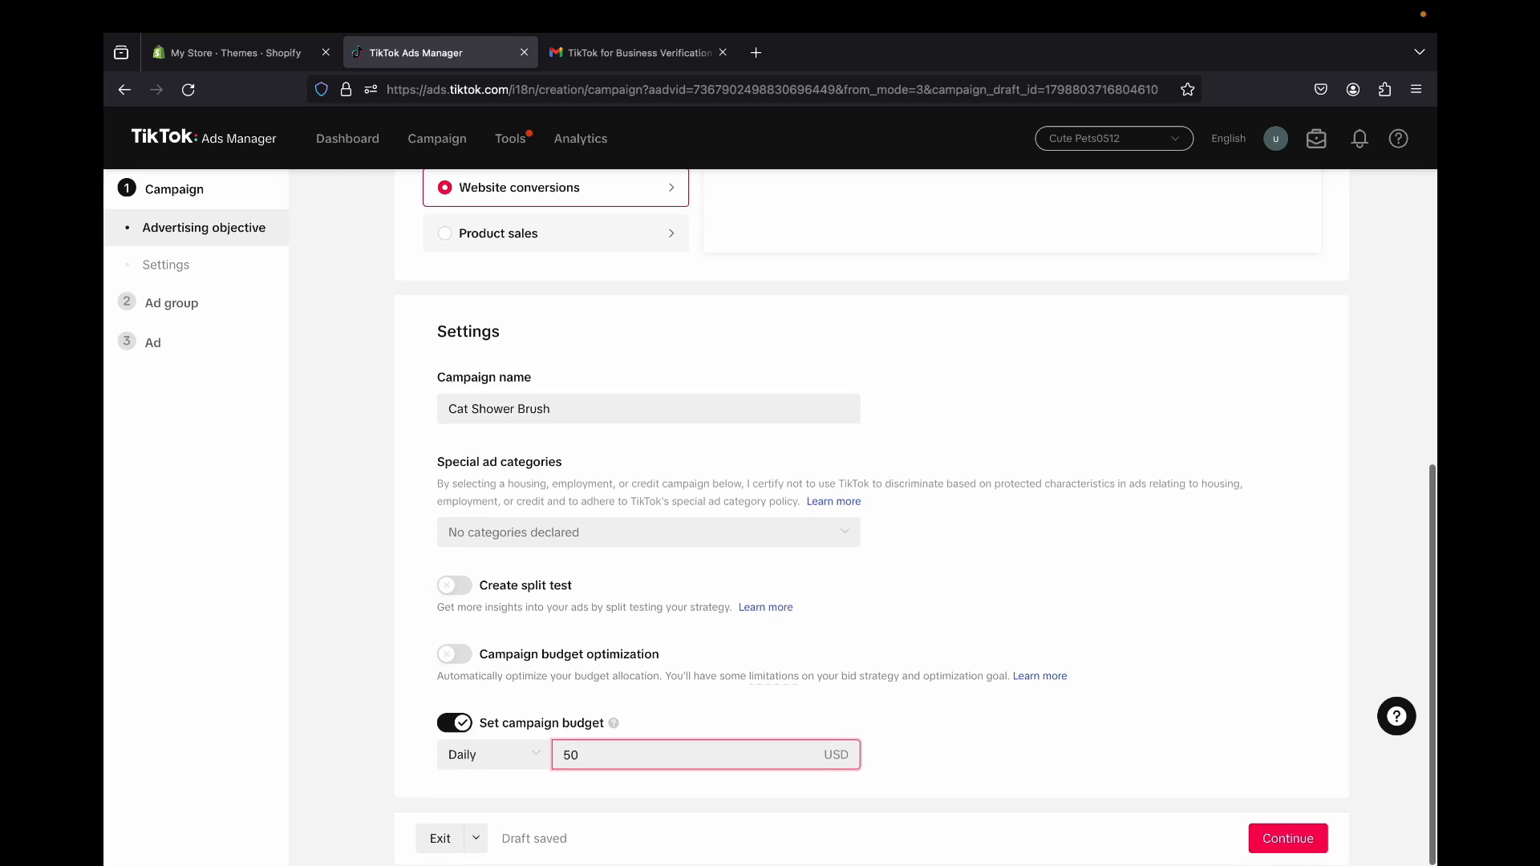
pyautogui.click(1287, 840)
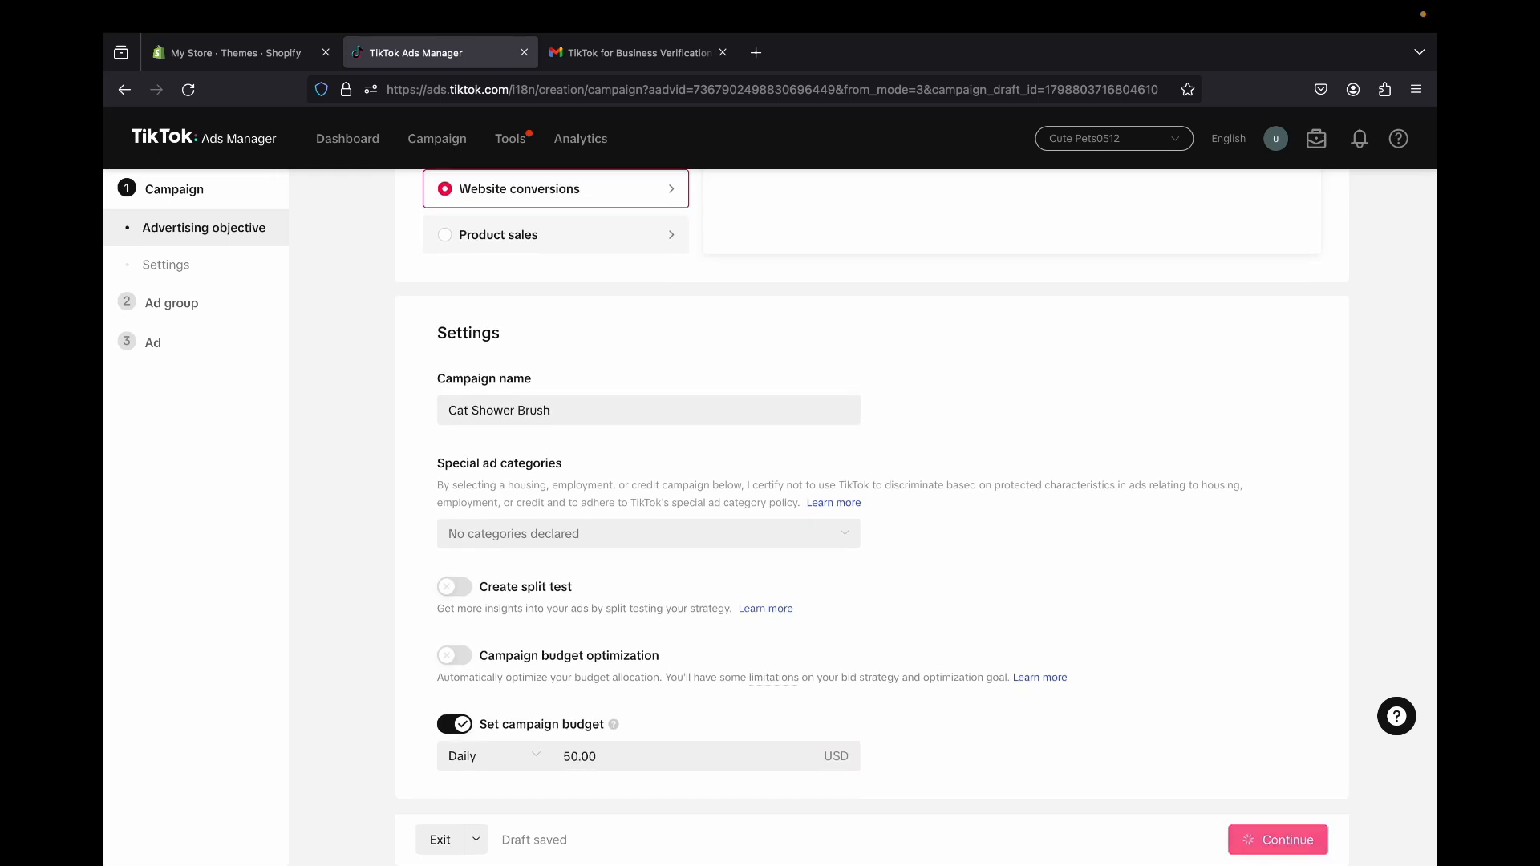
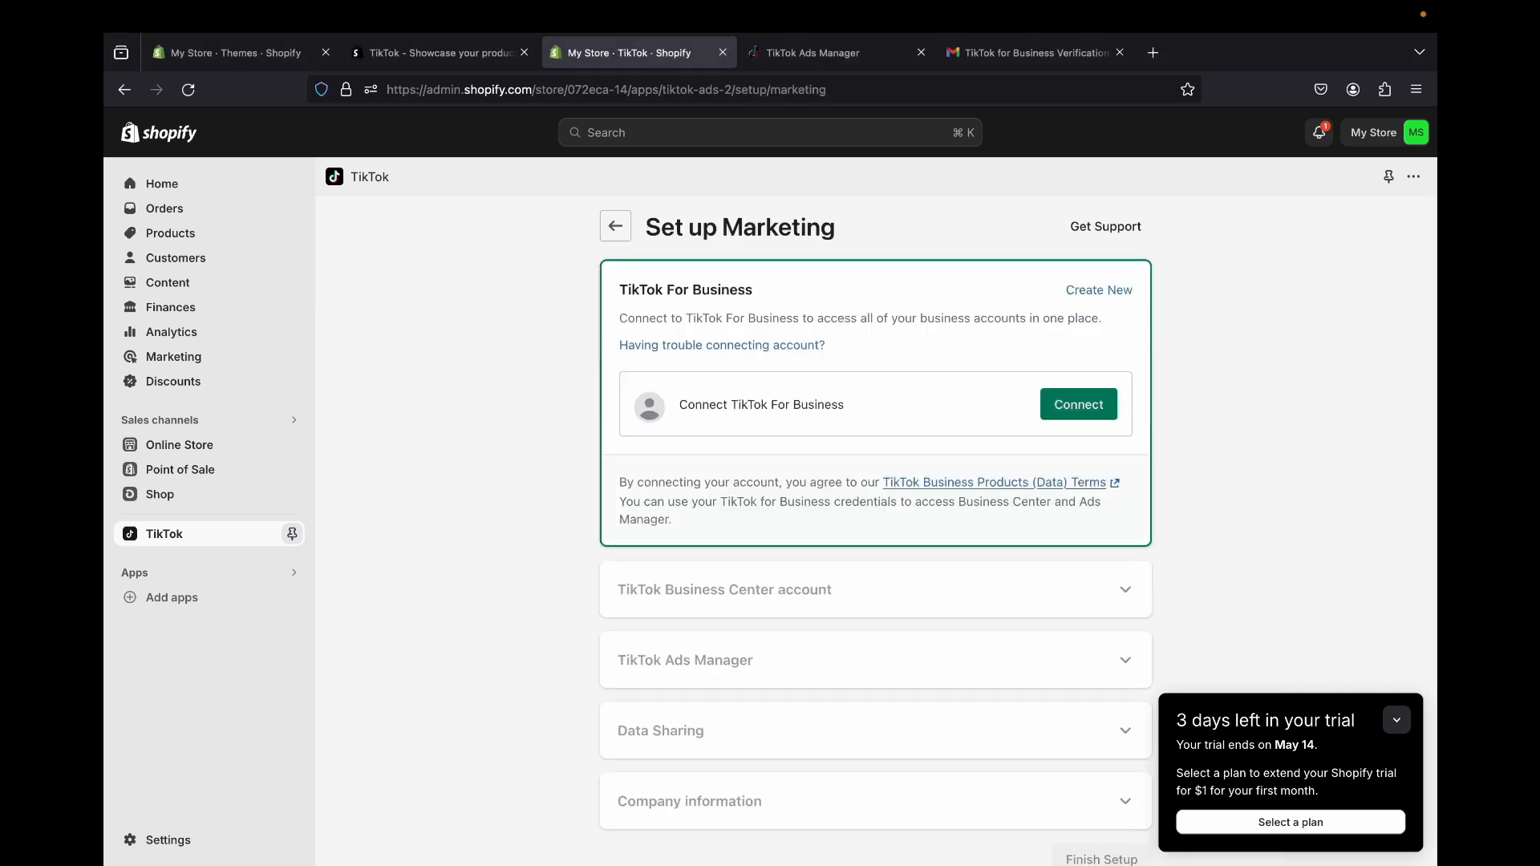
# Log in to TikTok for Business from the Set up Marketing page and connect the account to Shopify
pyautogui.click(1079, 405)
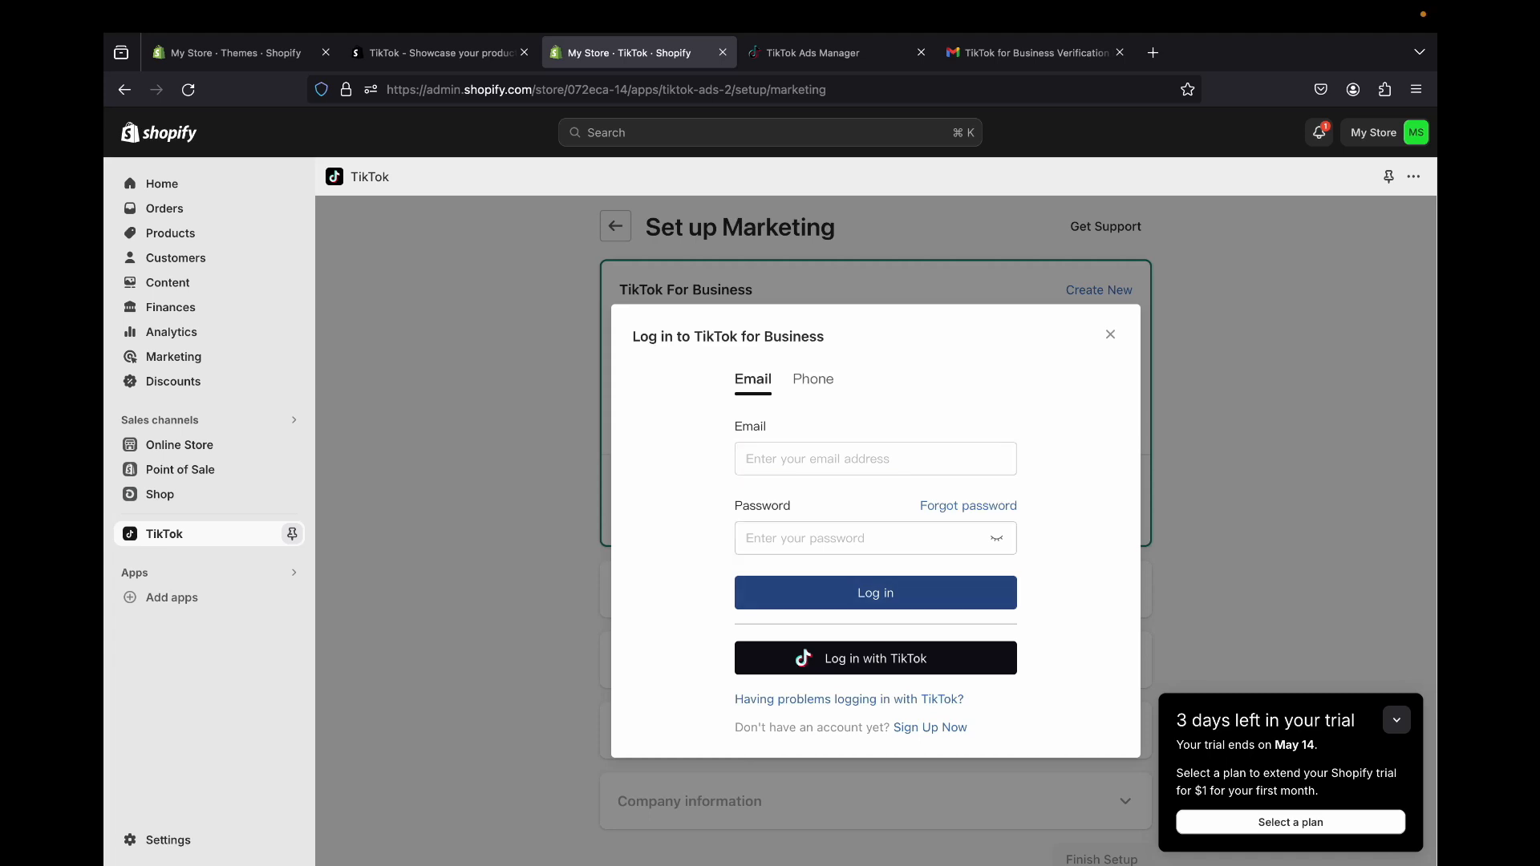
pyautogui.click(876, 459)
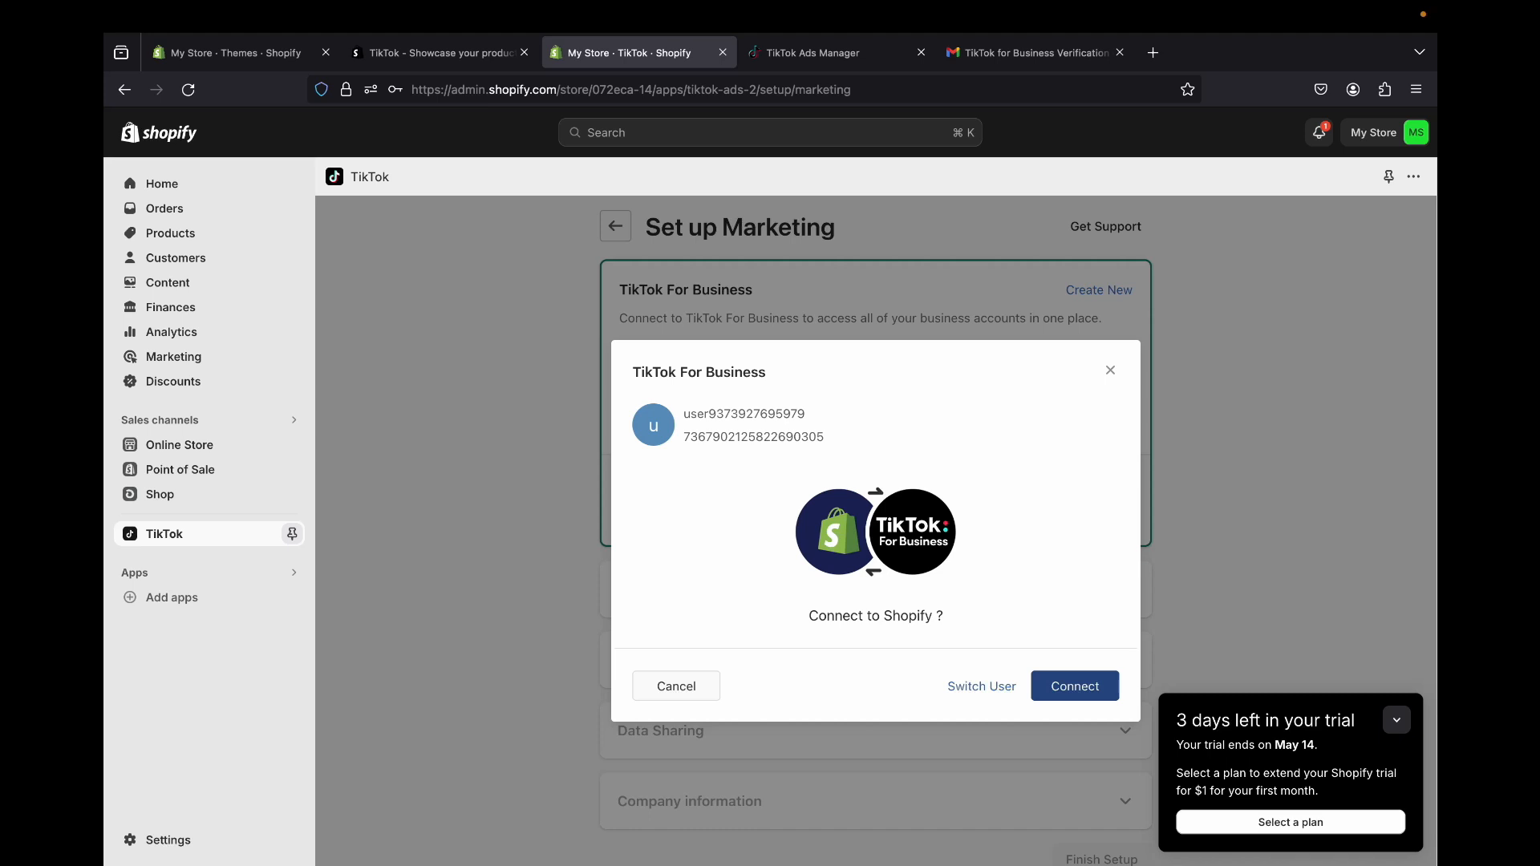
pyautogui.click(823, 53)
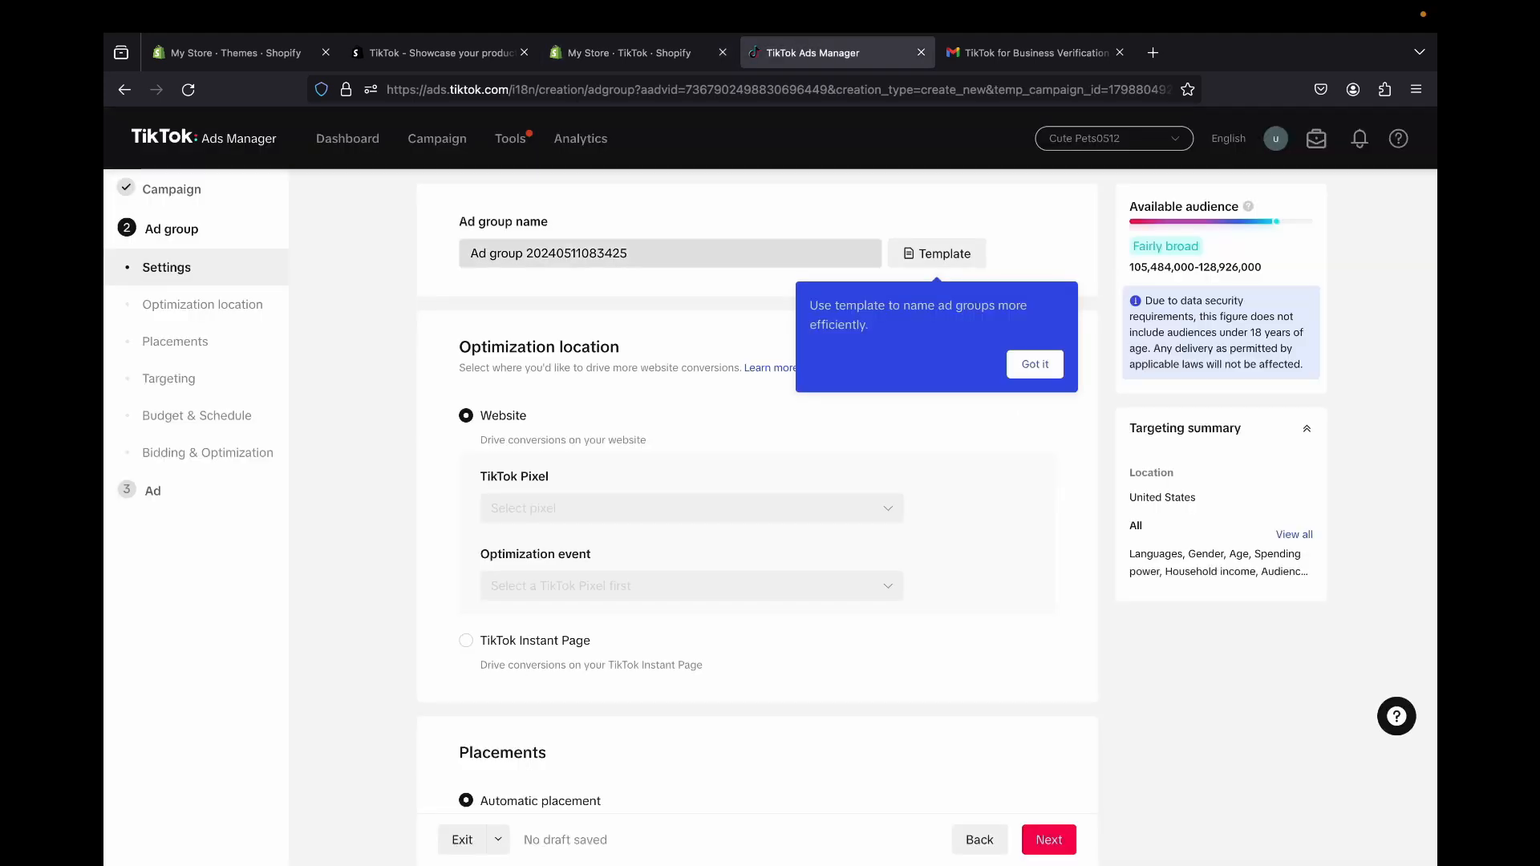
pyautogui.click(630, 52)
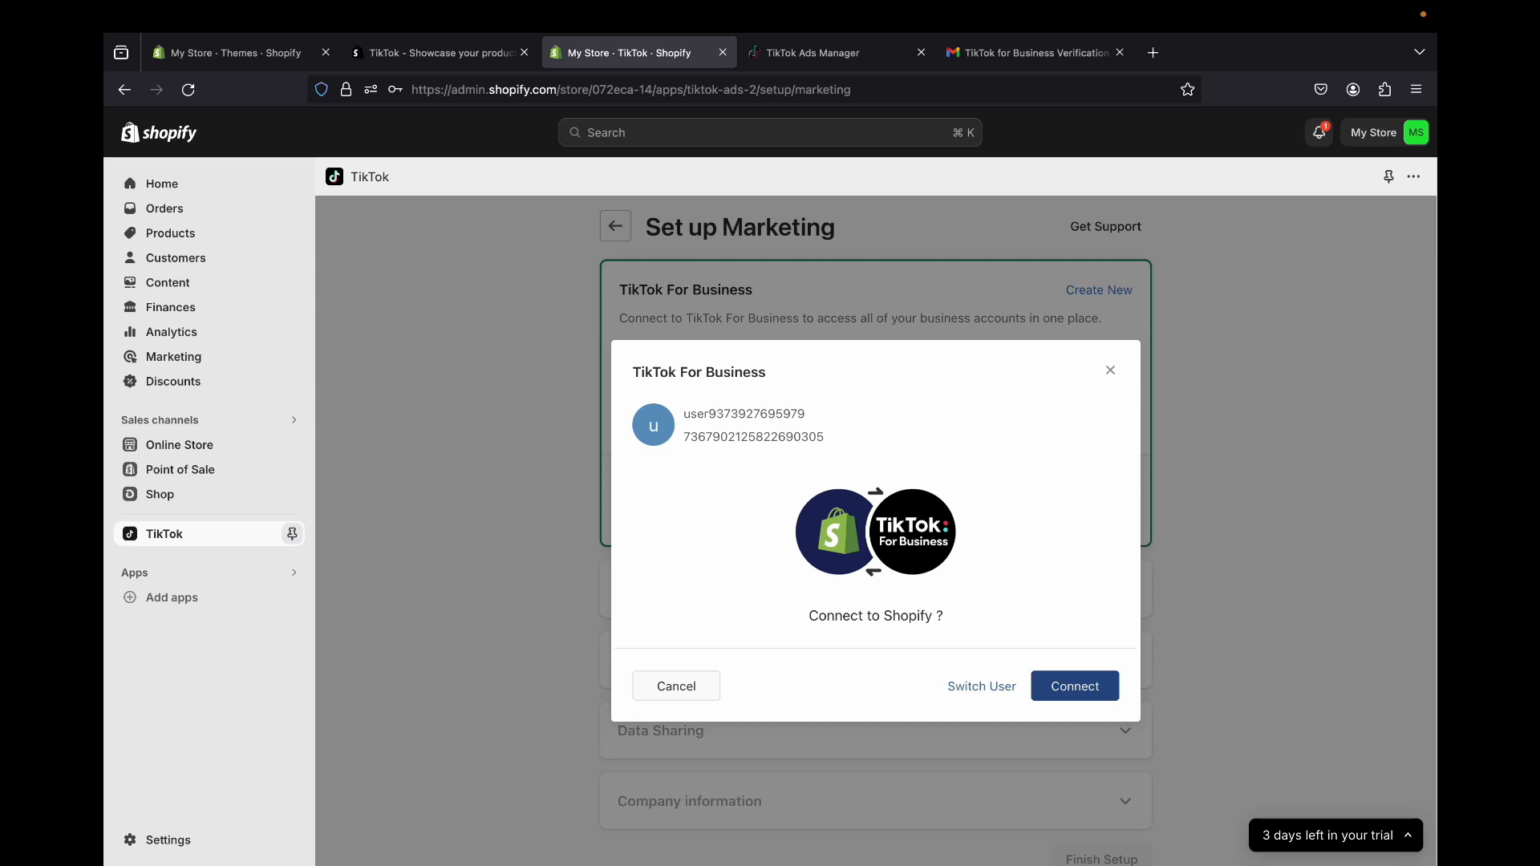
pyautogui.click(1089, 686)
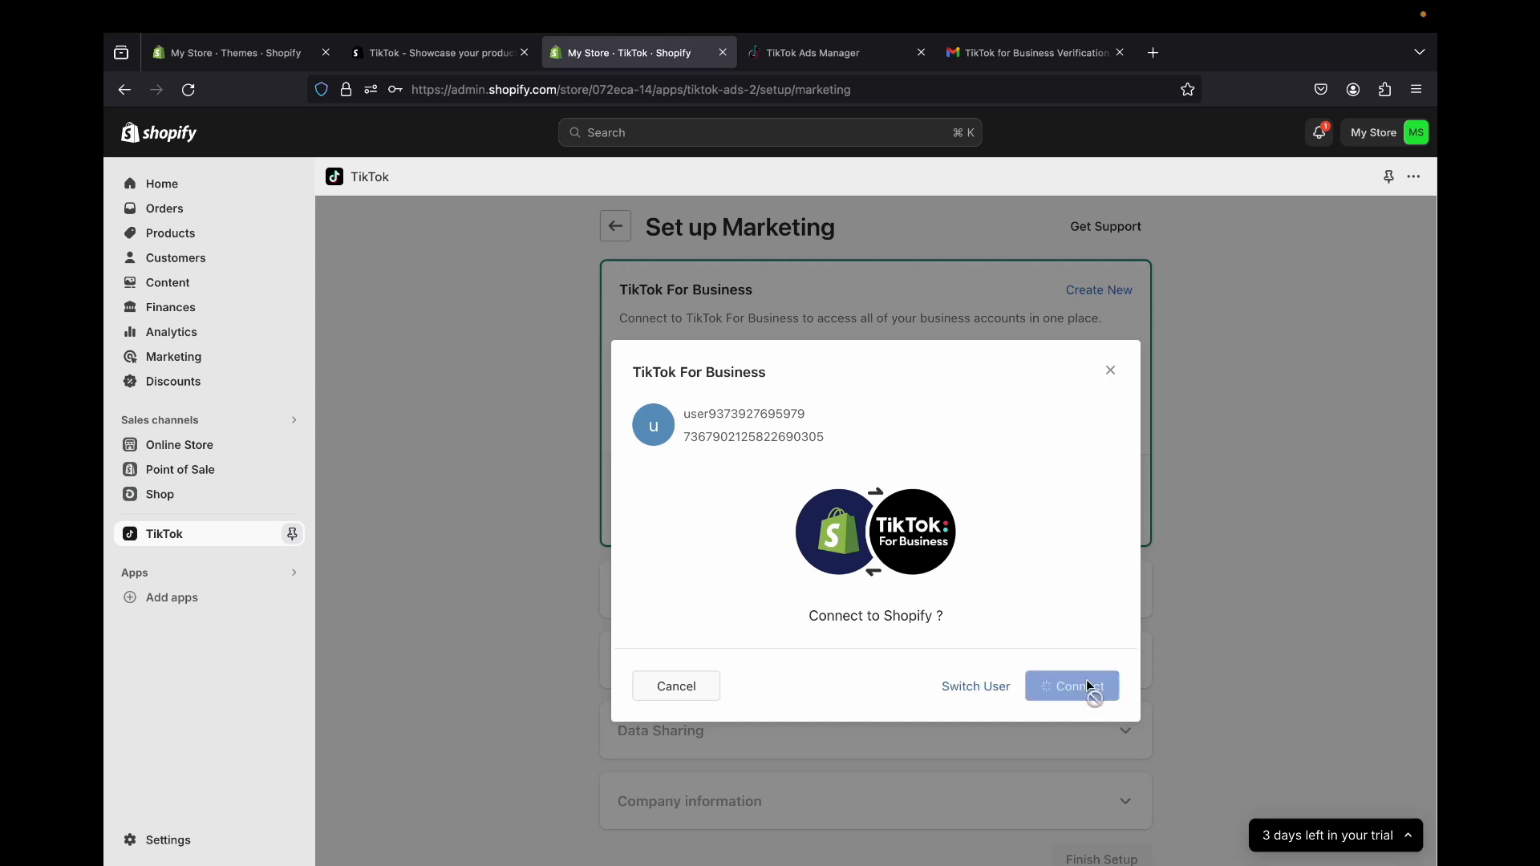
pyautogui.click(1068, 557)
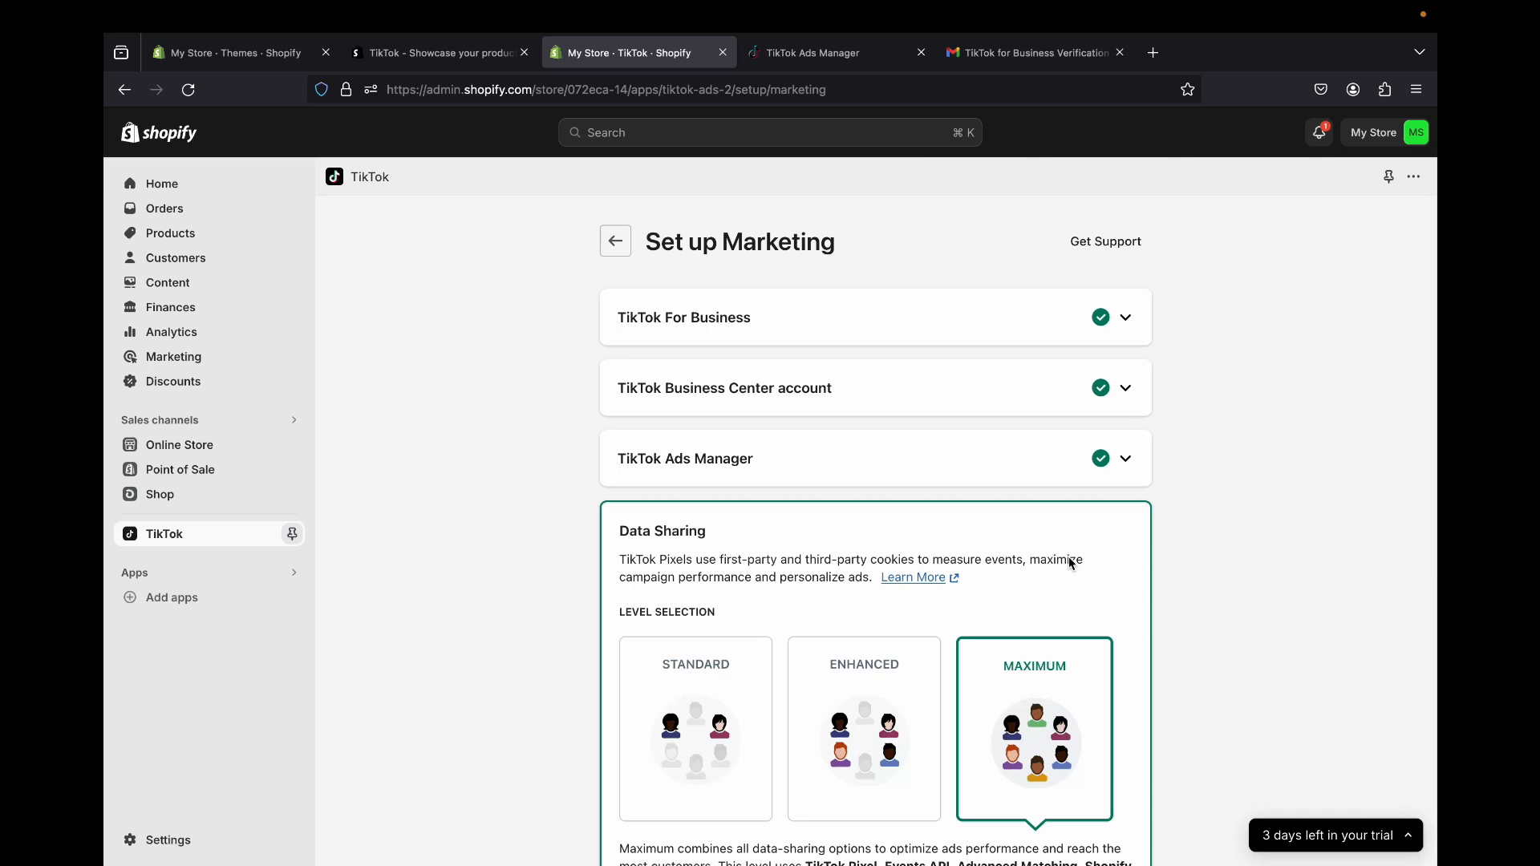
# Create a new TikTok pixel for the store and confirm the data sharing settings at the Maximum level
pyautogui.scroll(-2, 1069, 559)
pyautogui.scroll(-1, 1070, 564)
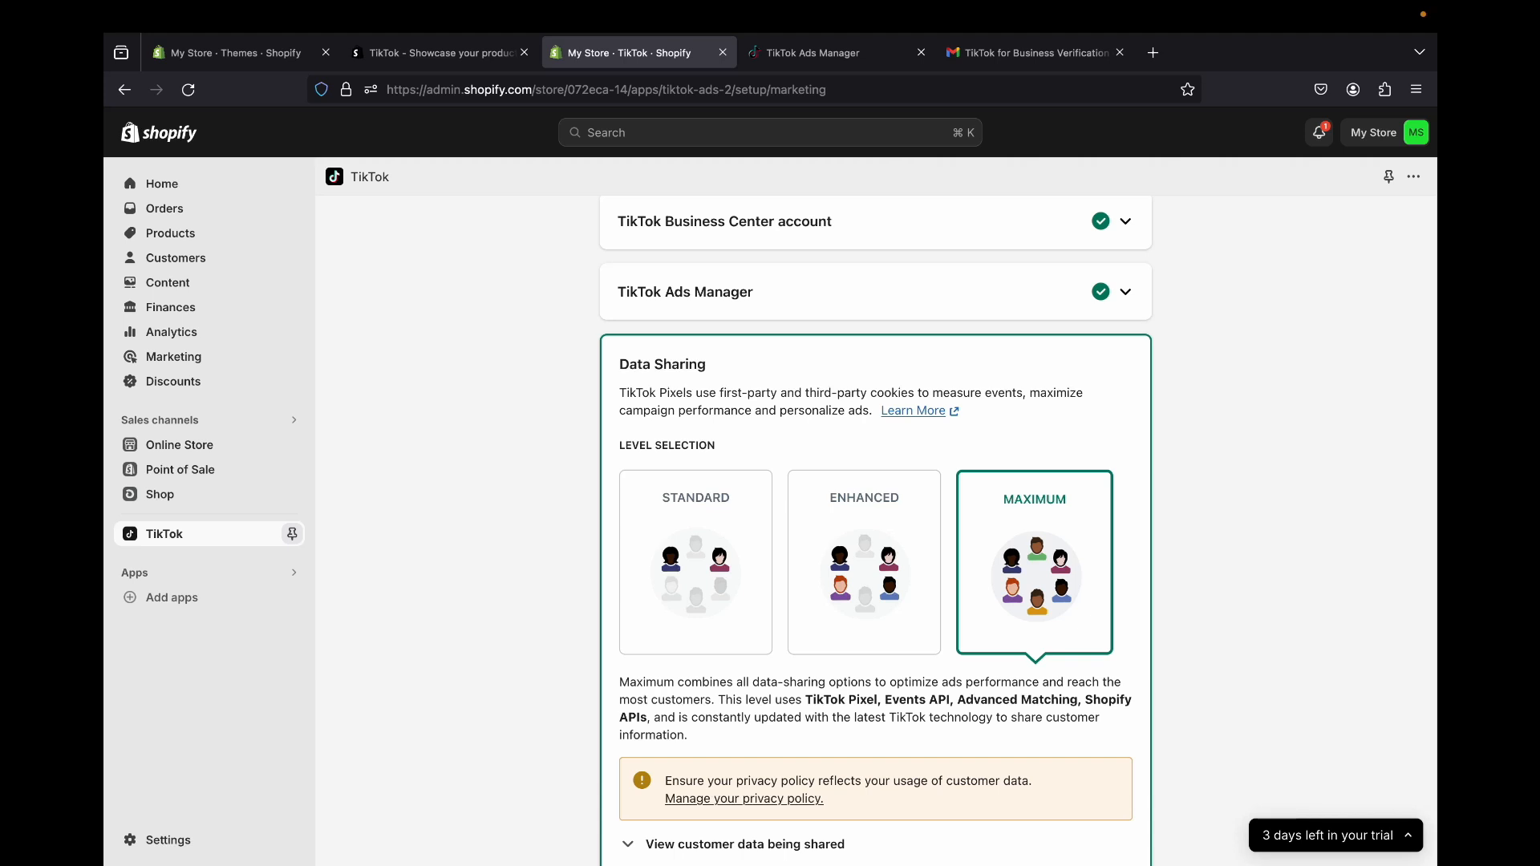
pyautogui.scroll(-3, 876, 529)
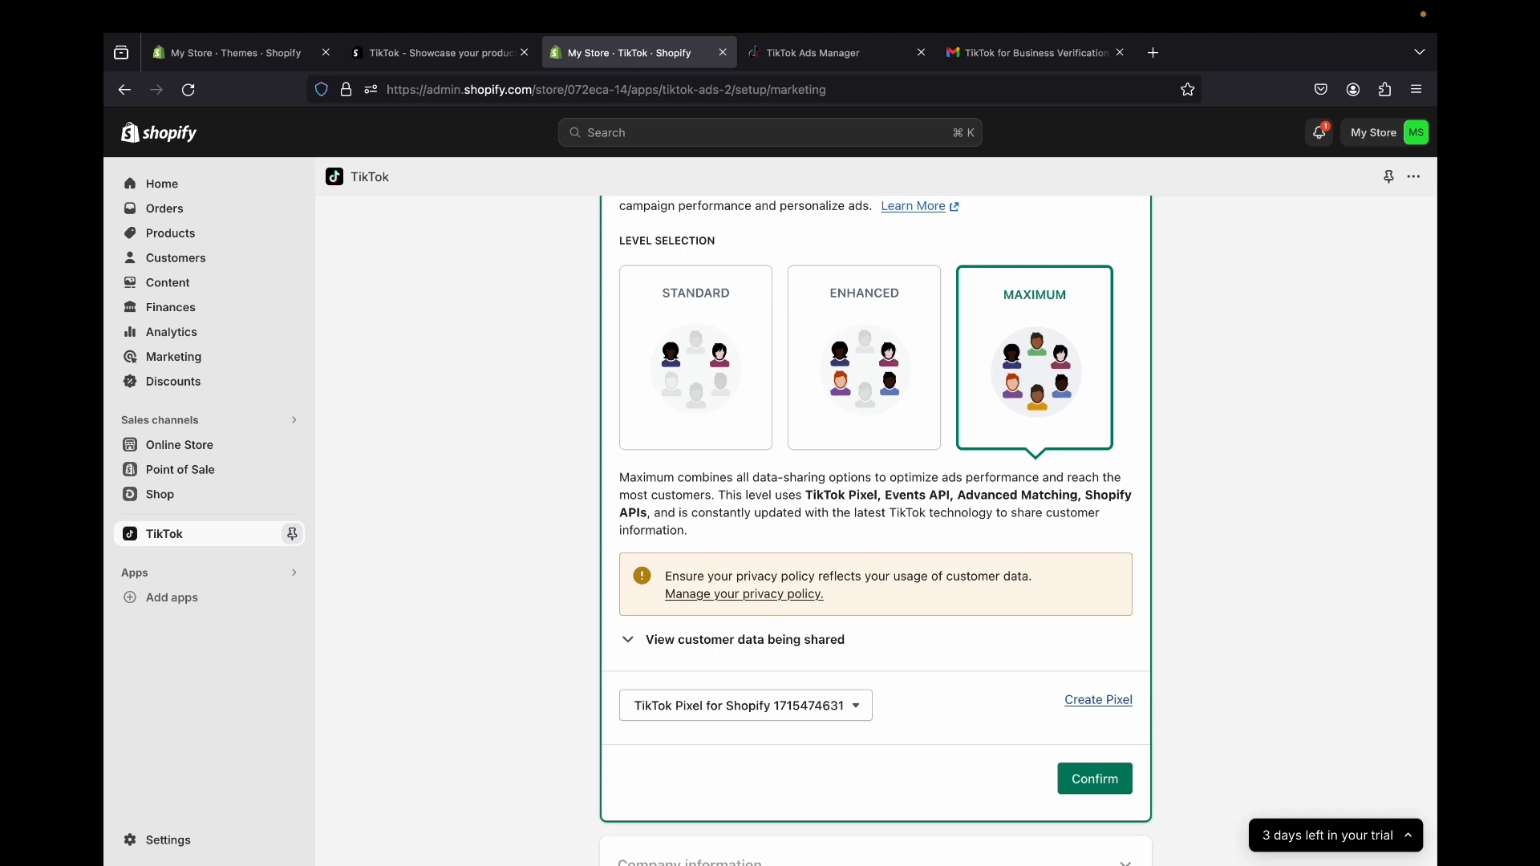
pyautogui.click(1098, 700)
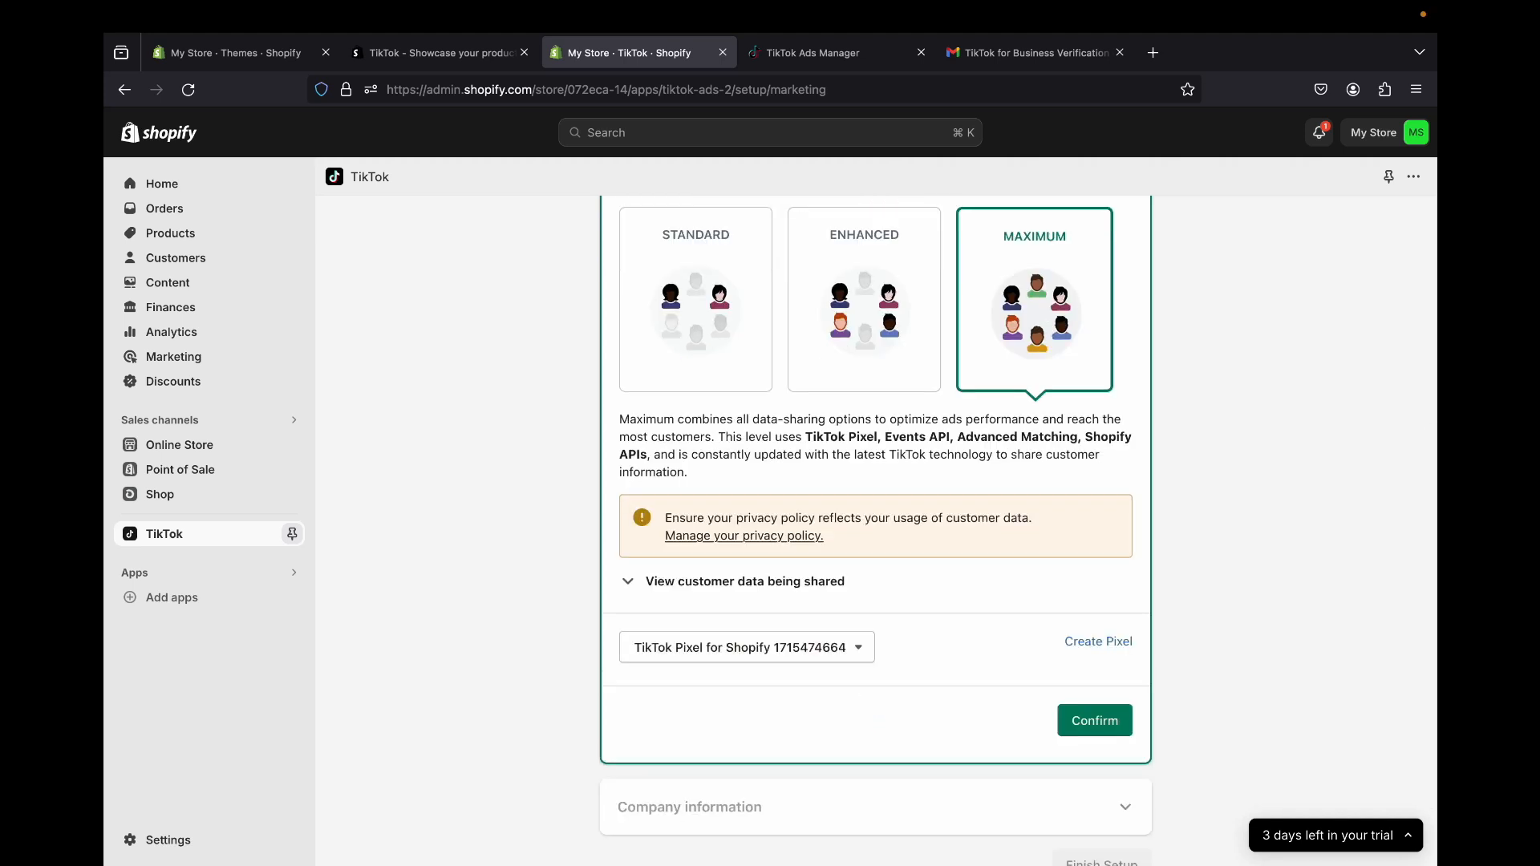
pyautogui.scroll(-1, 875, 530)
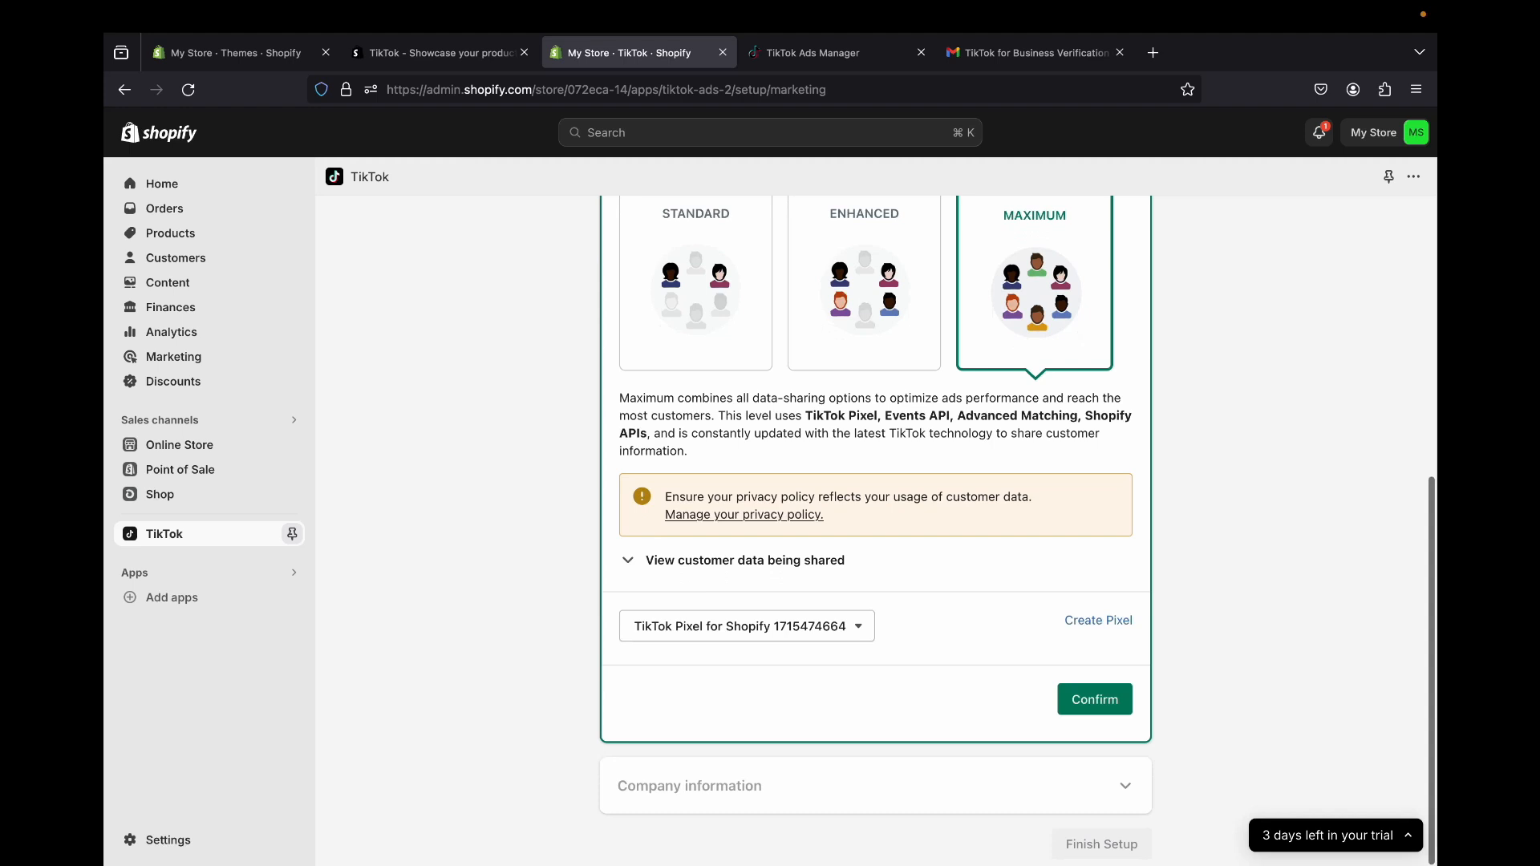
pyautogui.scroll(-1, 875, 529)
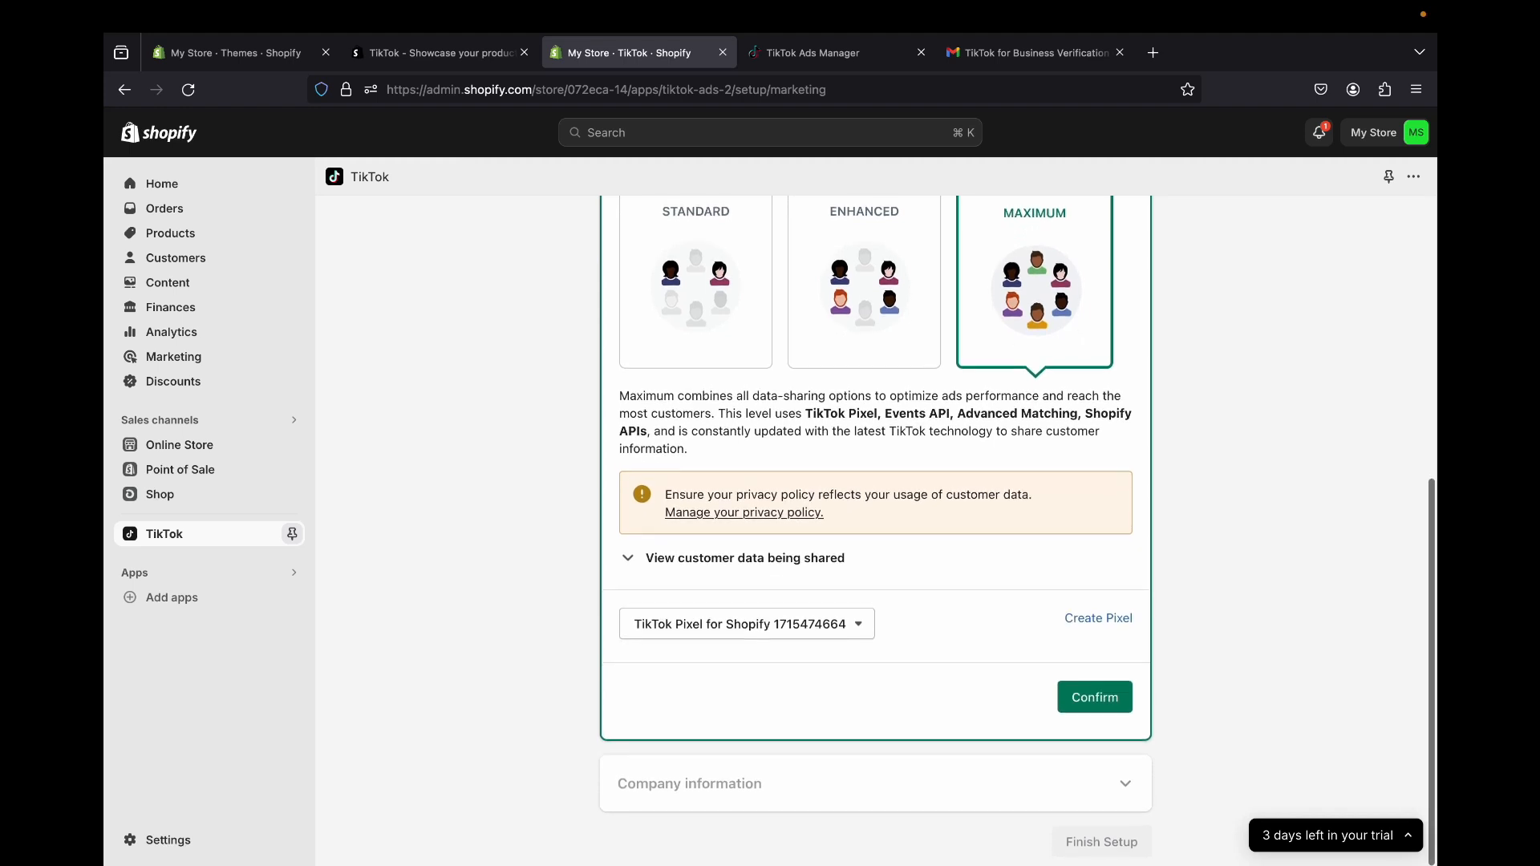
pyautogui.scroll(1, 875, 530)
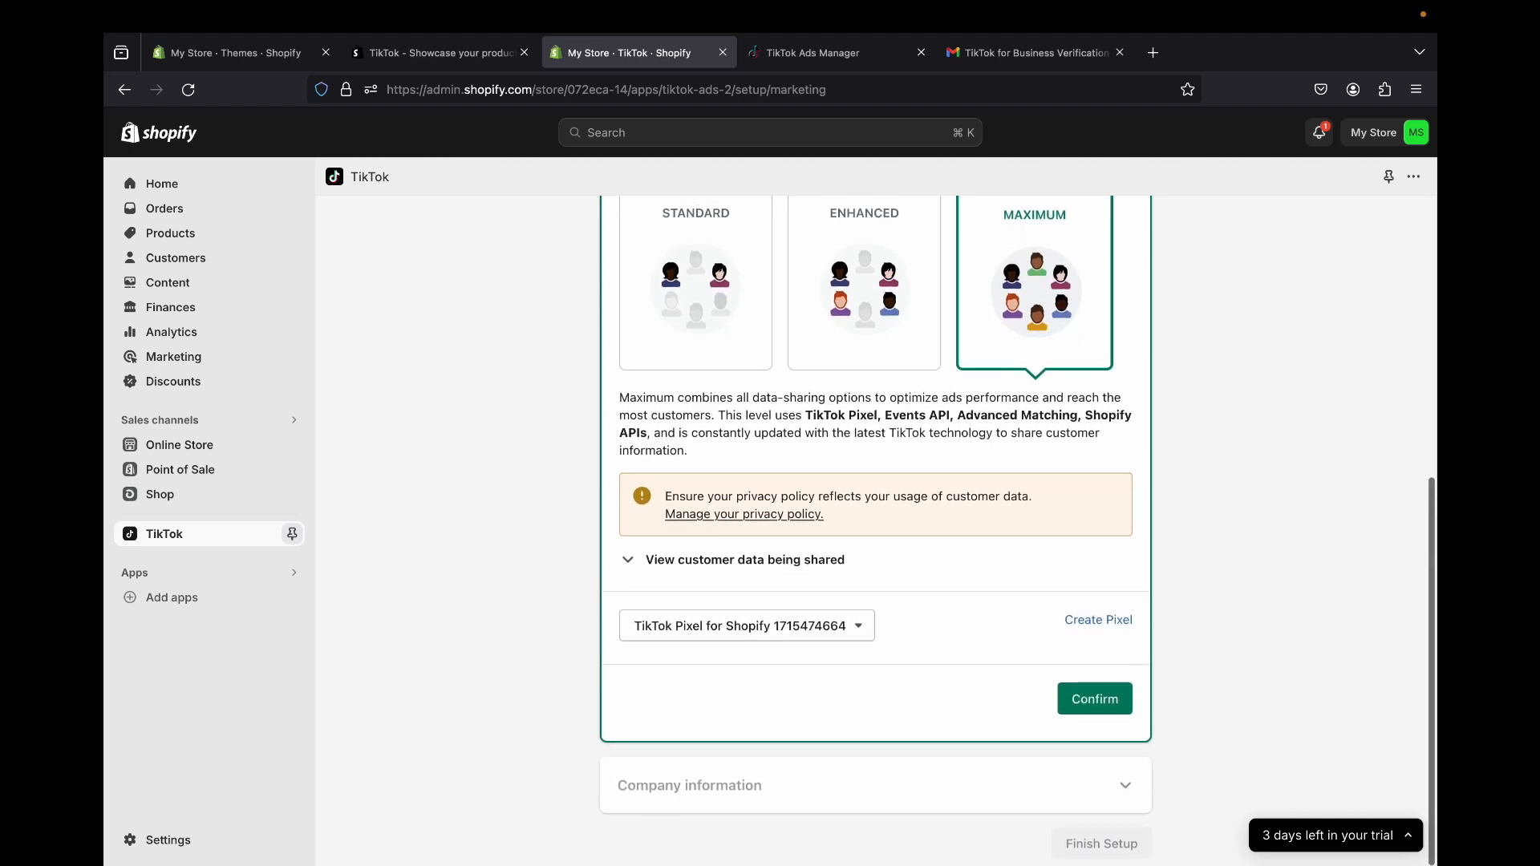
pyautogui.click(1094, 699)
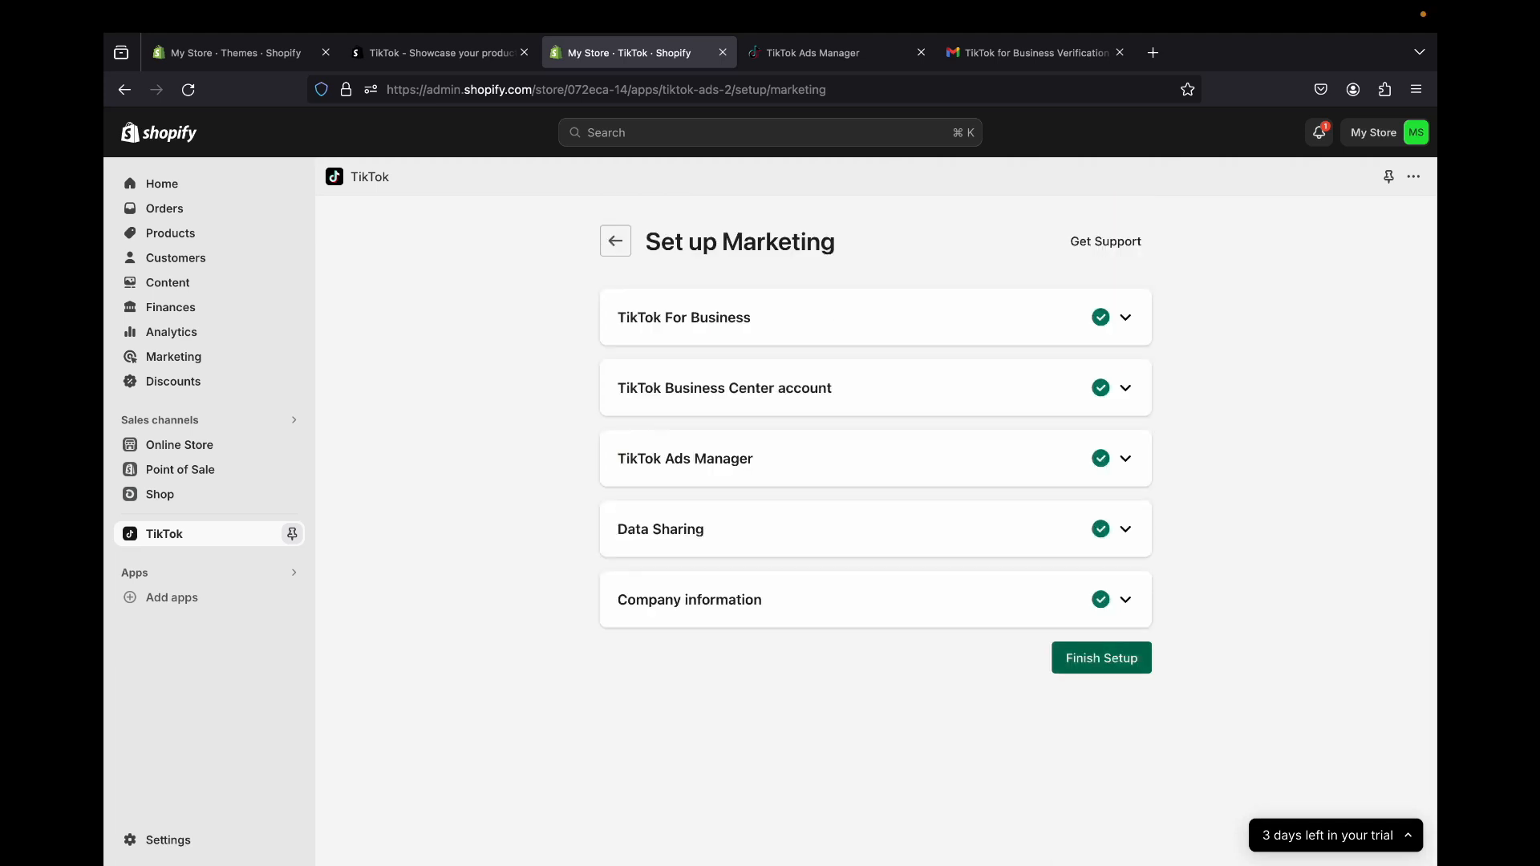
# Return to TikTok Ads Manager and rename the ad group as AD Group 1
pyautogui.hotkey('ctrl', 'Tab')
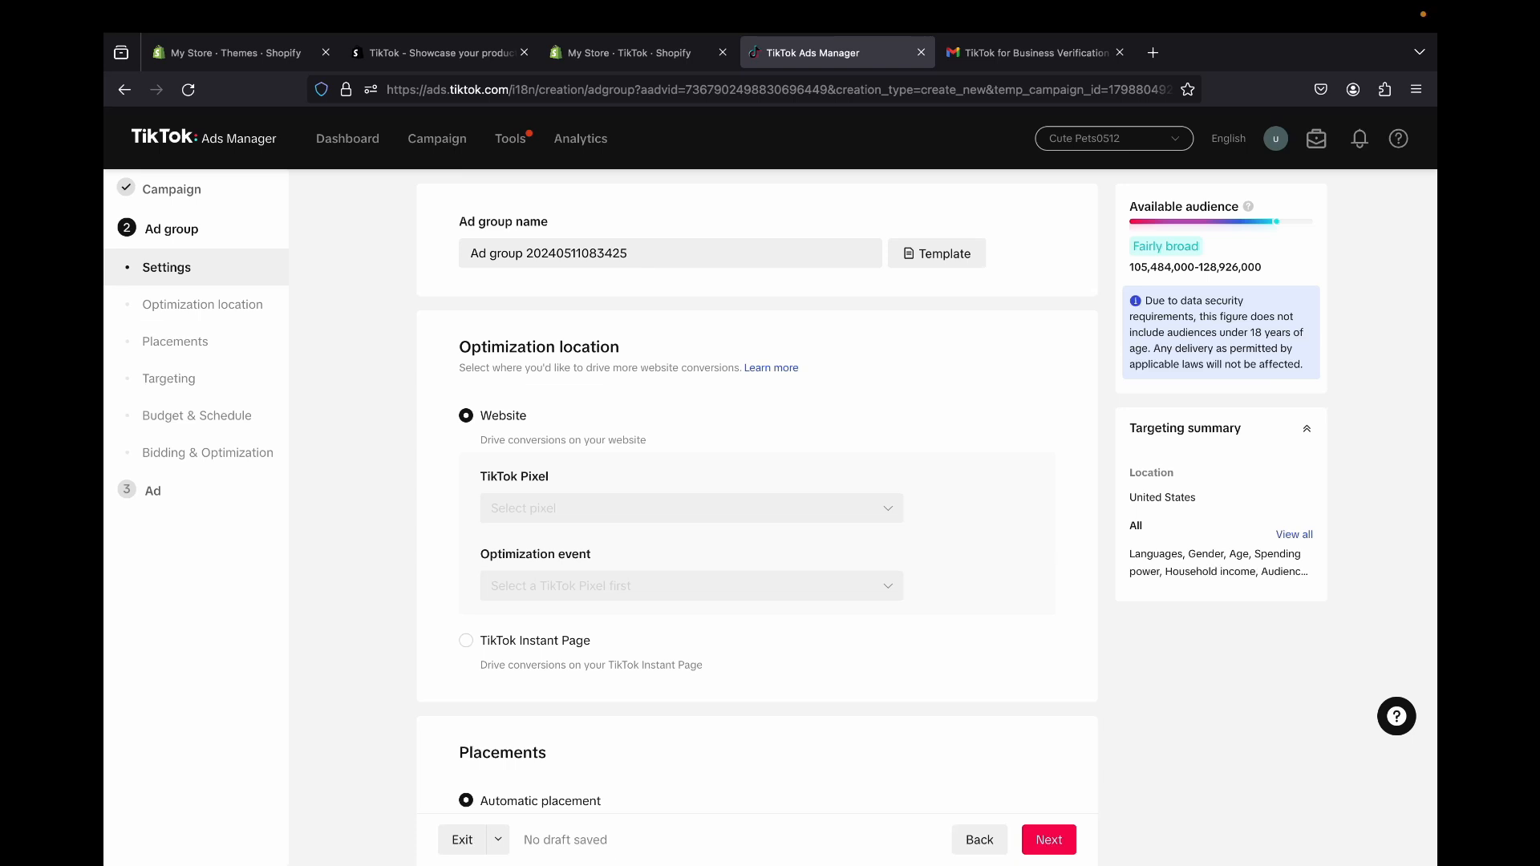
pyautogui.scroll(-1, 867, 495)
pyautogui.scroll(1, 866, 494)
pyautogui.scroll(-2, 867, 495)
pyautogui.scroll(2, 867, 494)
pyautogui.moveTo(1248, 206)
pyautogui.click(679, 258)
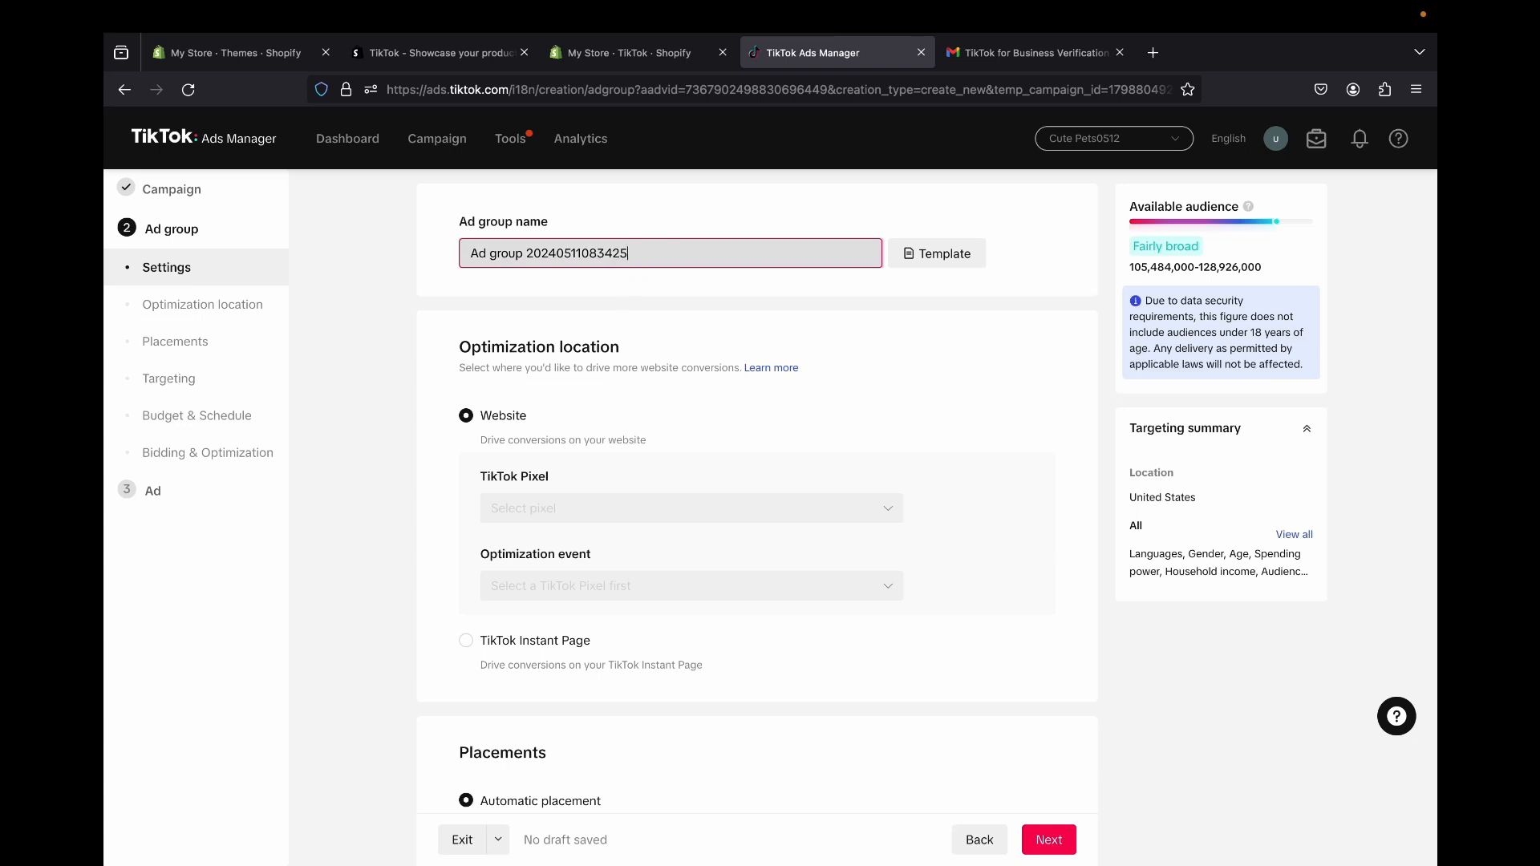
pyautogui.moveTo(678, 257); pyautogui.dragTo(467, 255)
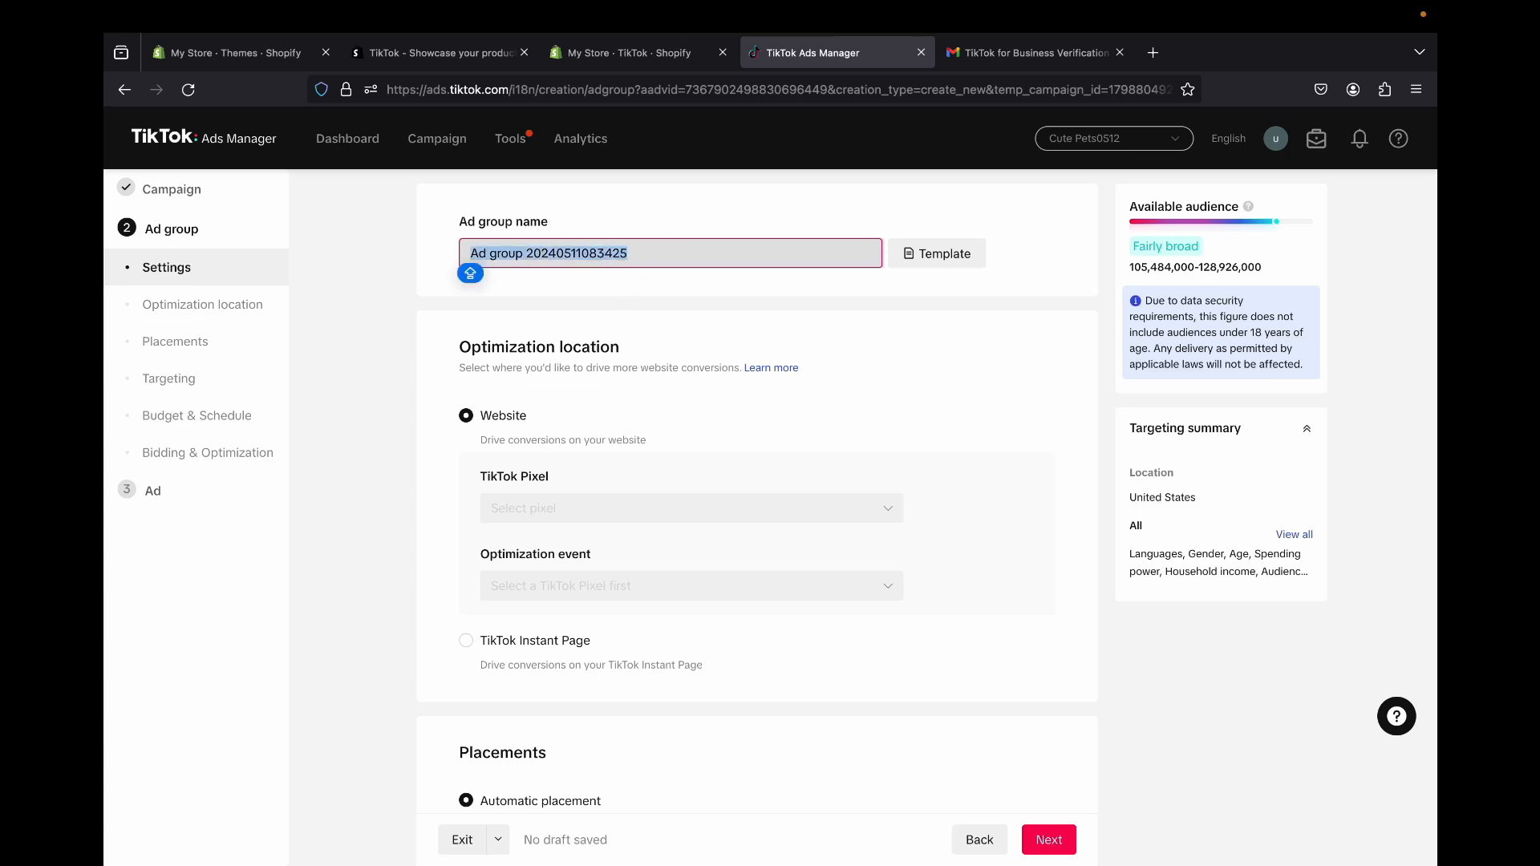
pyautogui.write('AD Group 1')
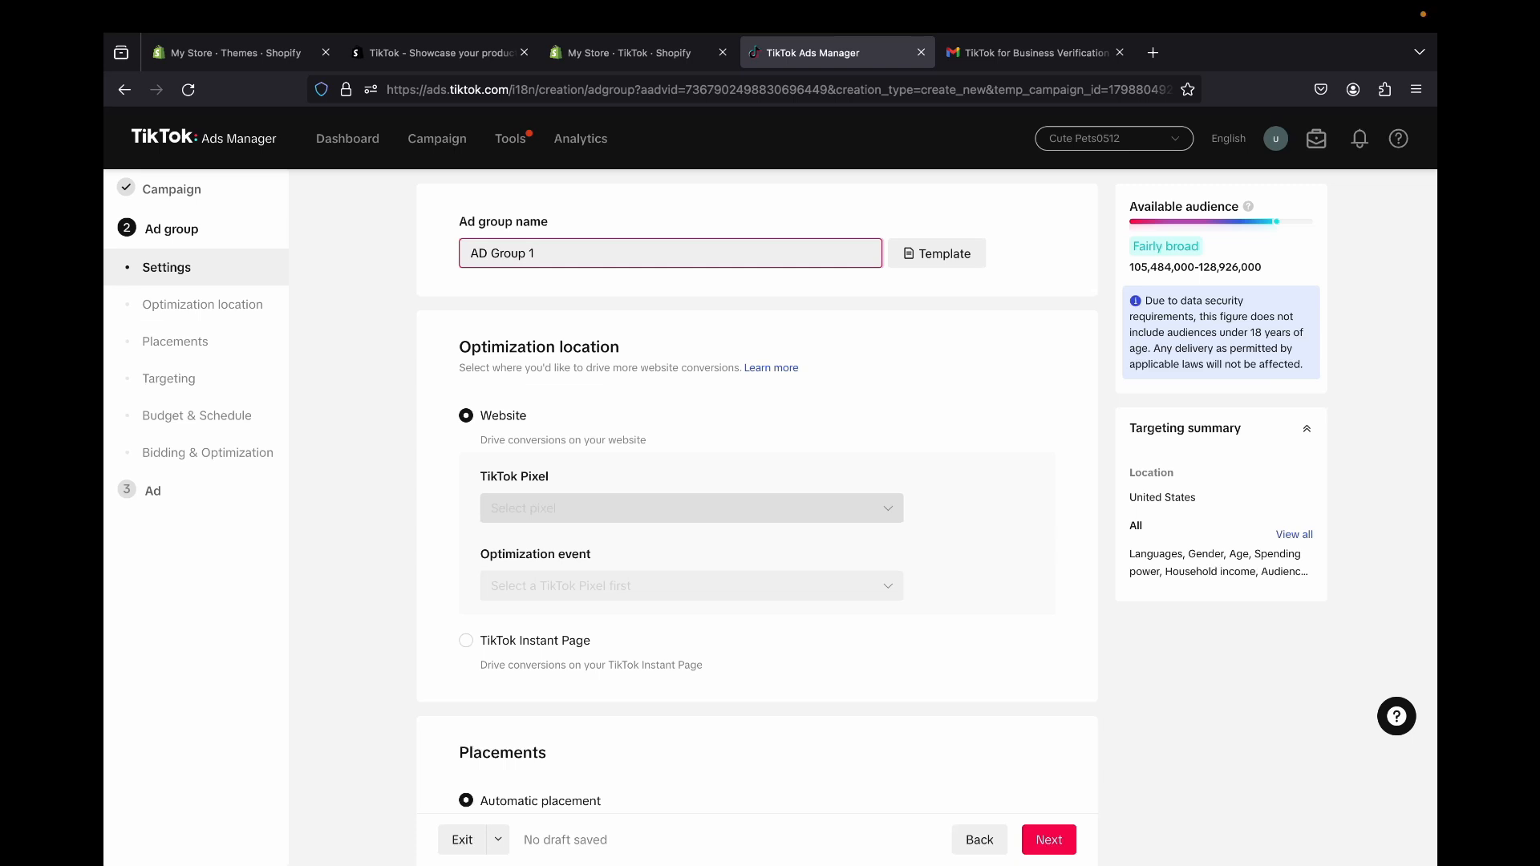
pyautogui.click(690, 508)
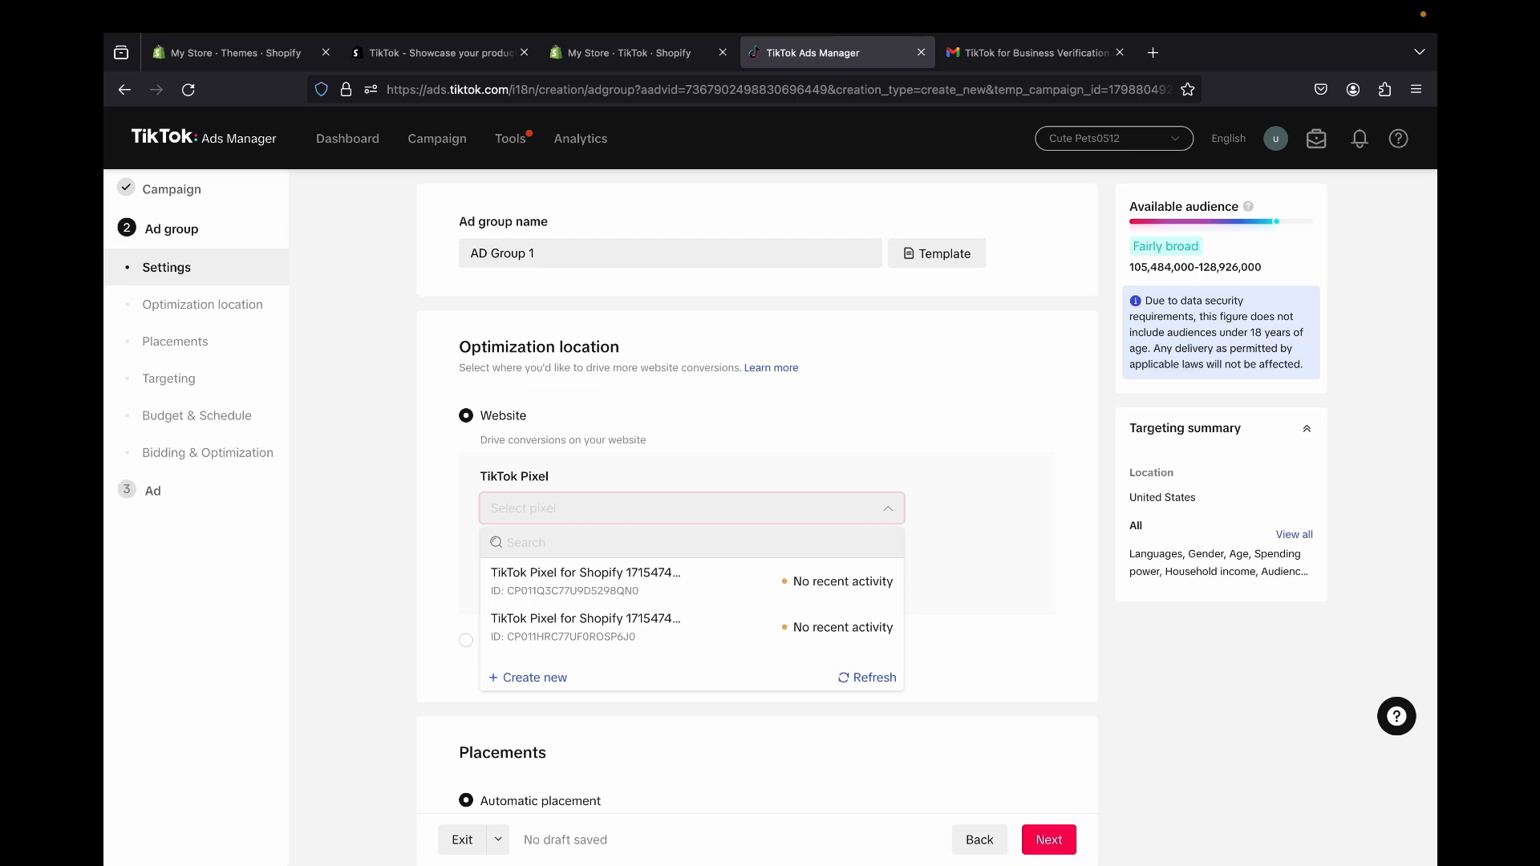
pyautogui.moveTo(842, 581)
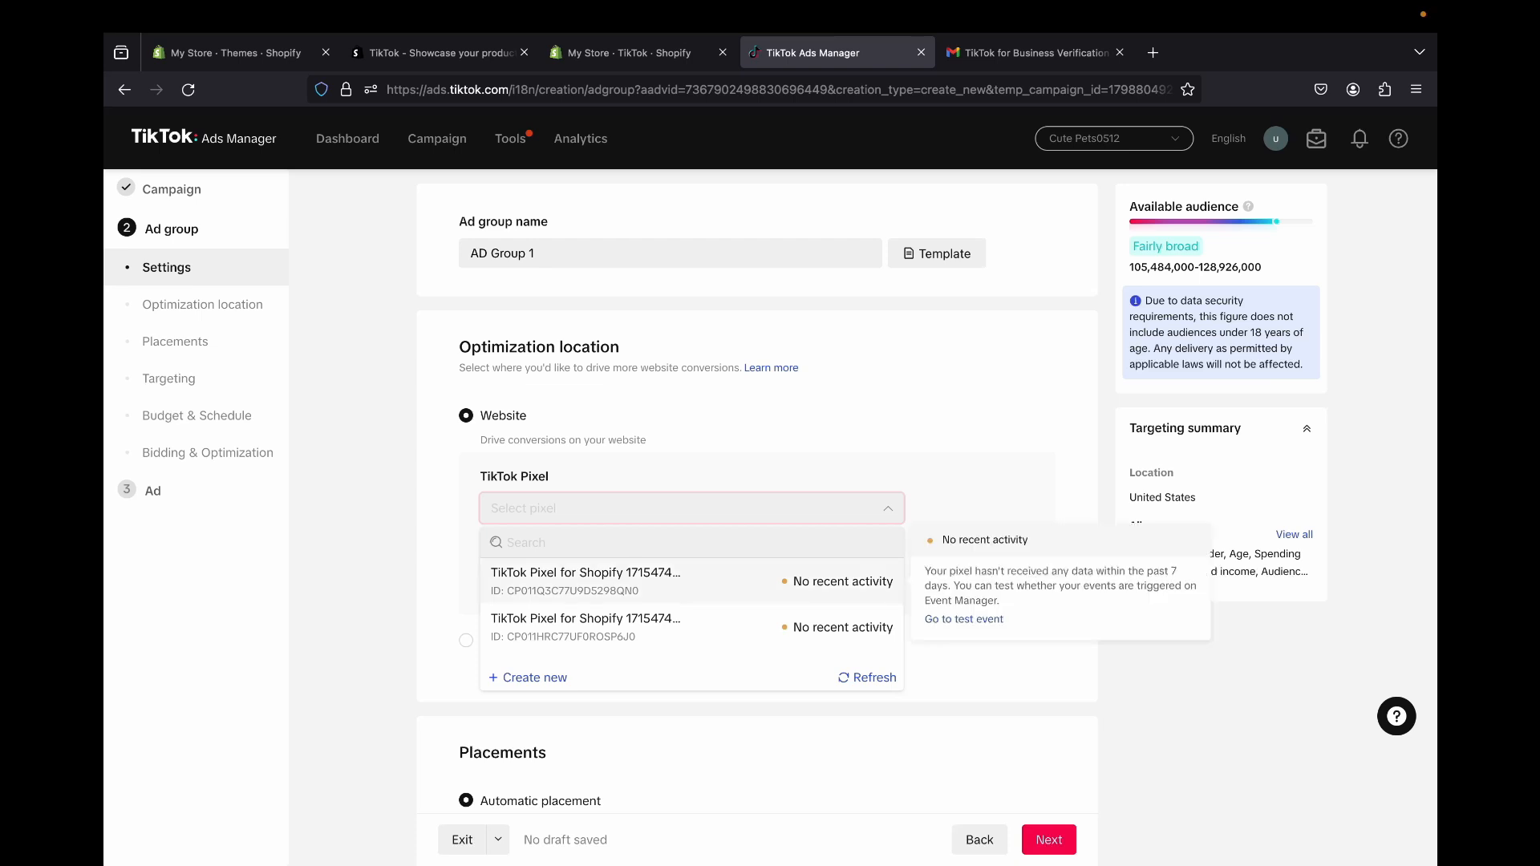
pyautogui.click(586, 581)
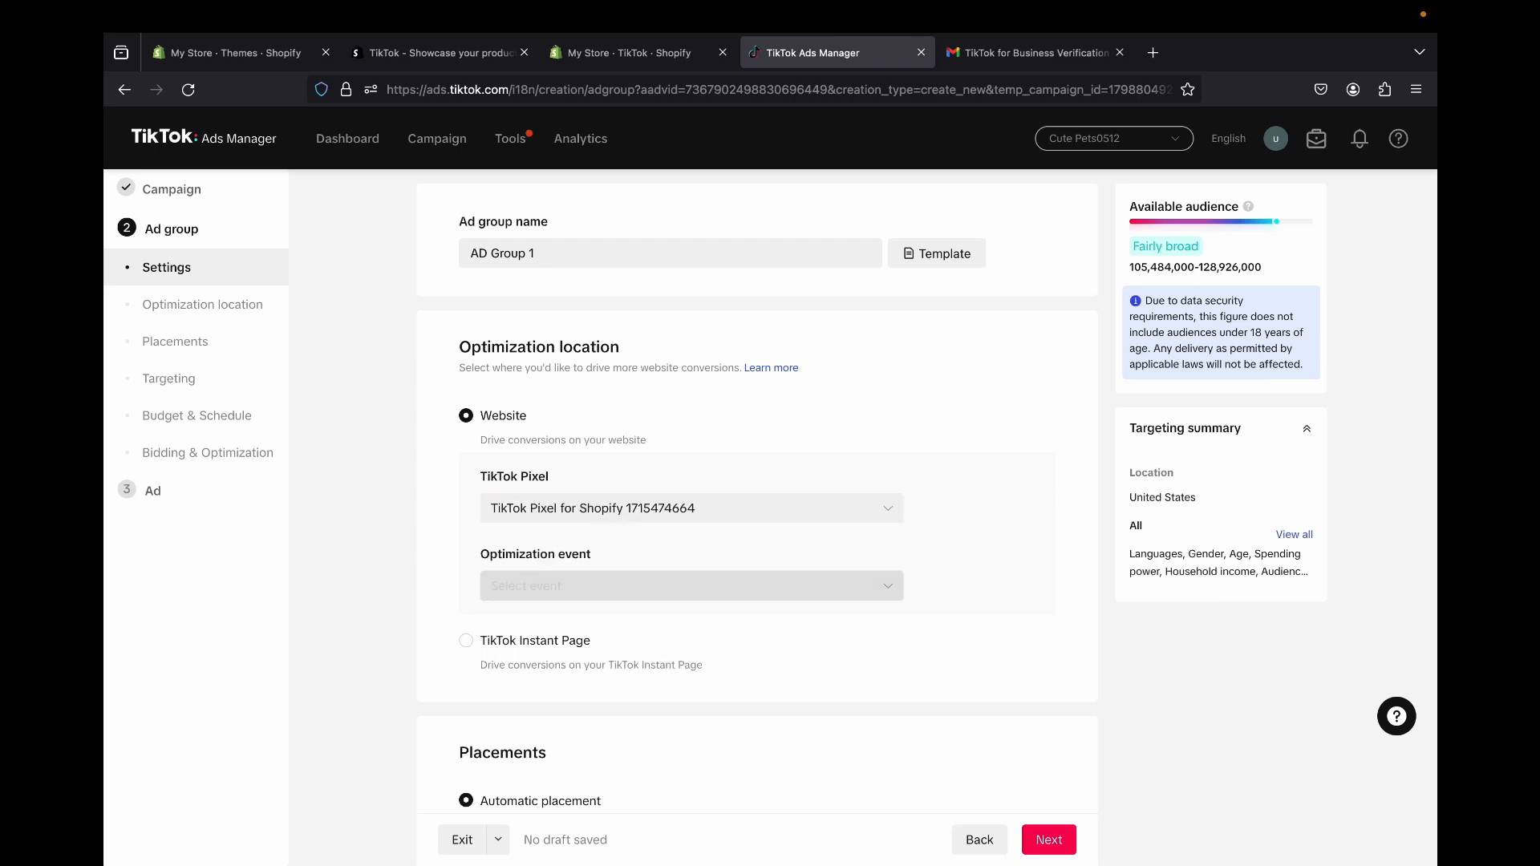
pyautogui.click(586, 583)
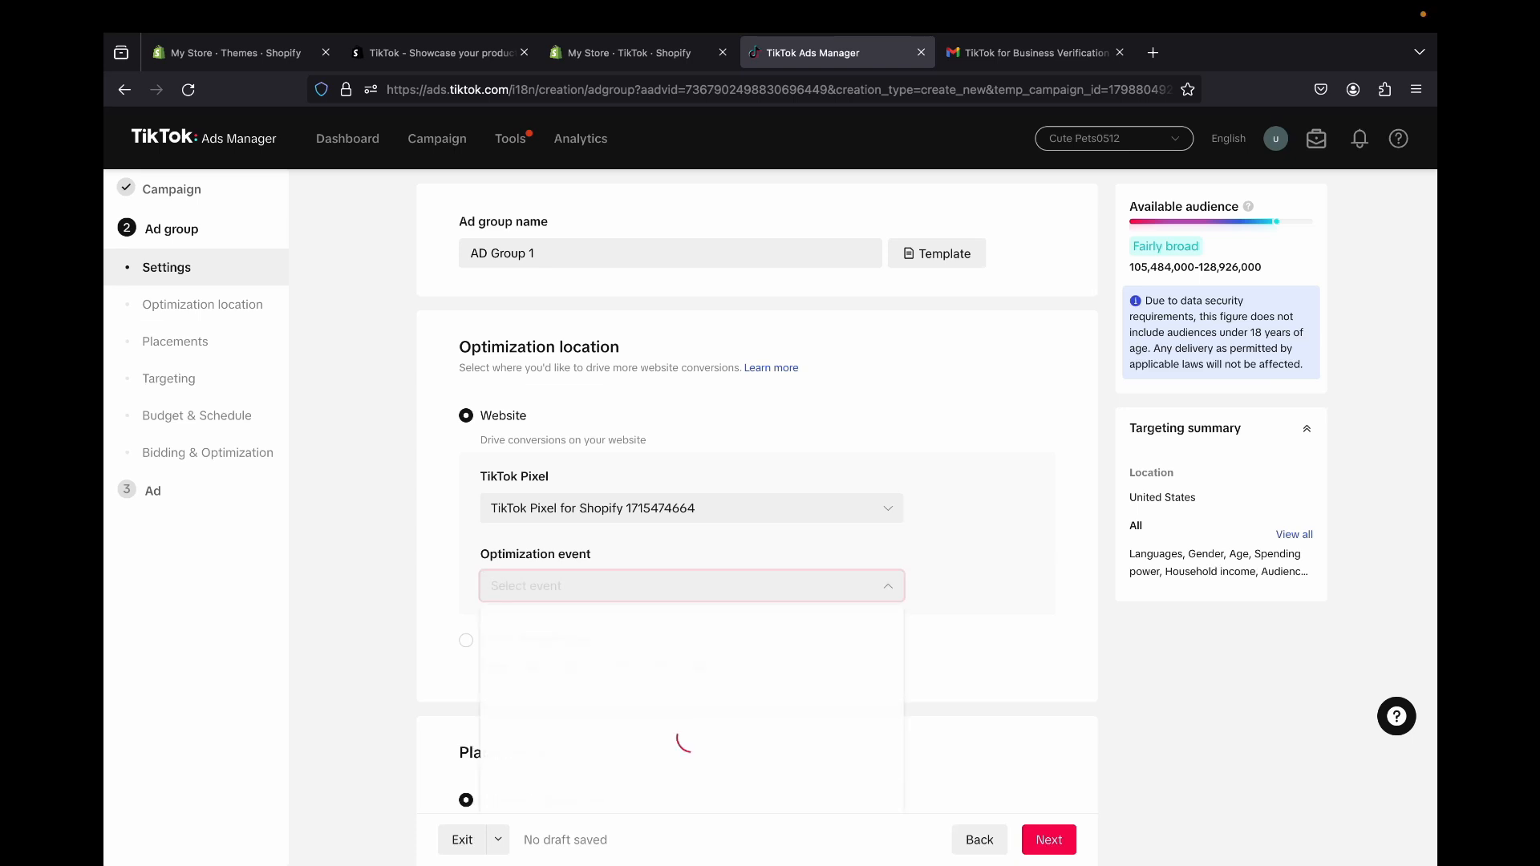
pyautogui.scroll(-2, 586, 576)
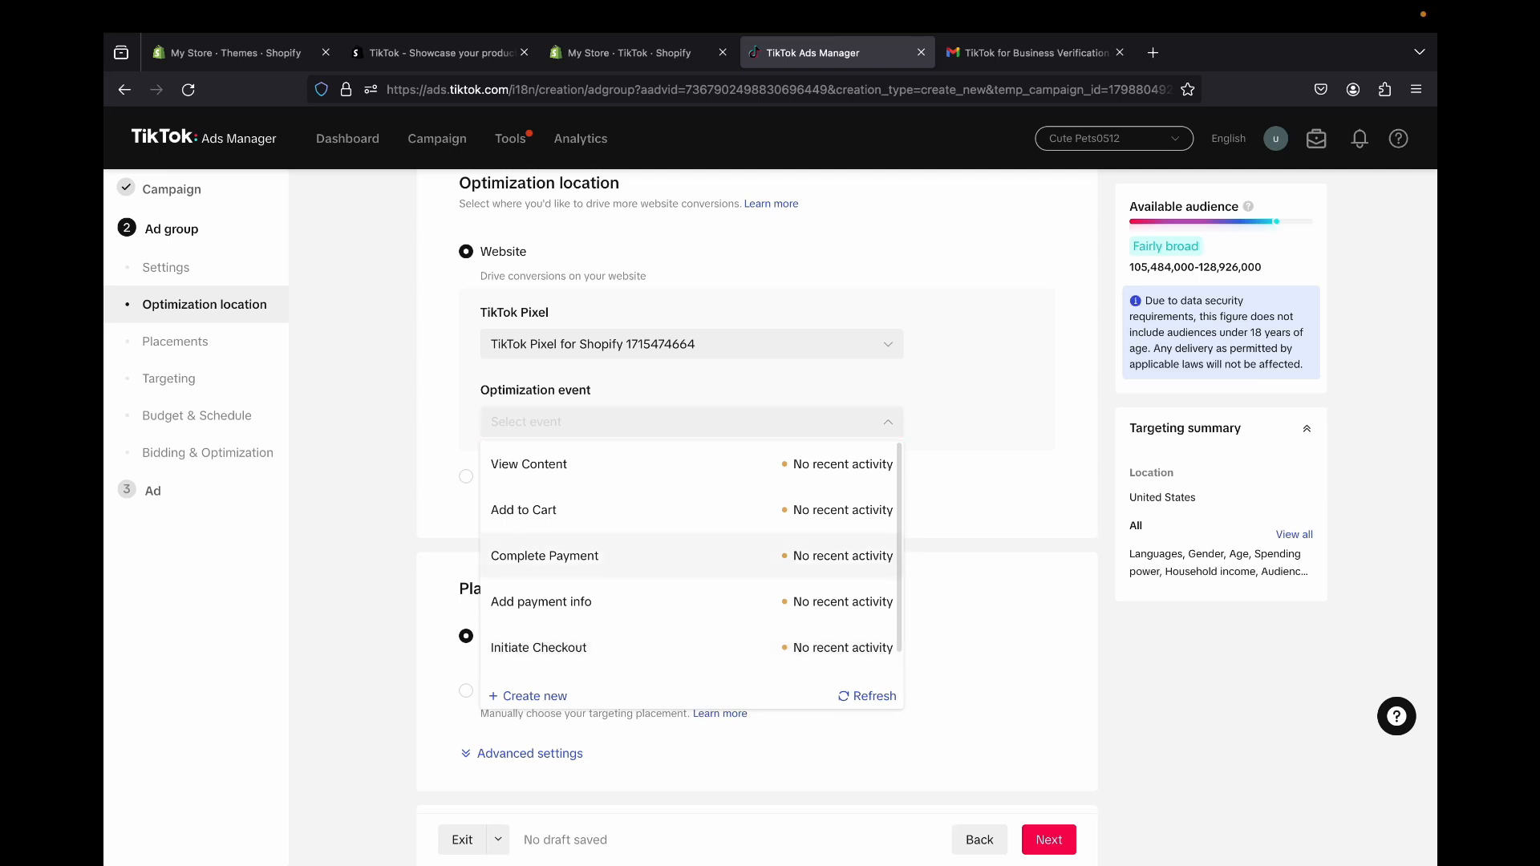
pyautogui.click(589, 559)
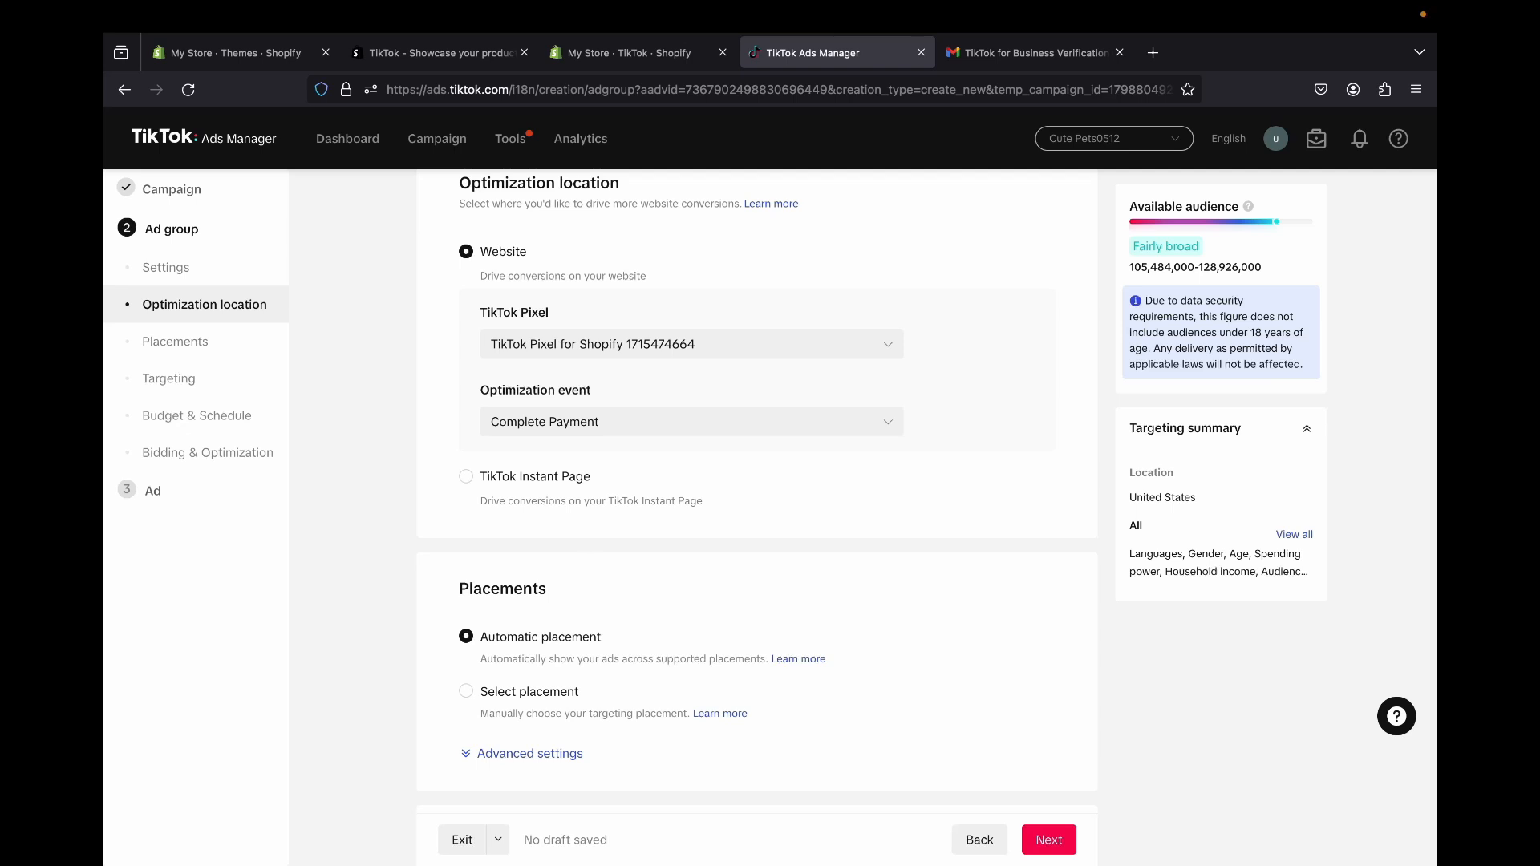
# Expand the advanced placement settings and turn off video download for the ad group
pyautogui.scroll(-2, 757, 513)
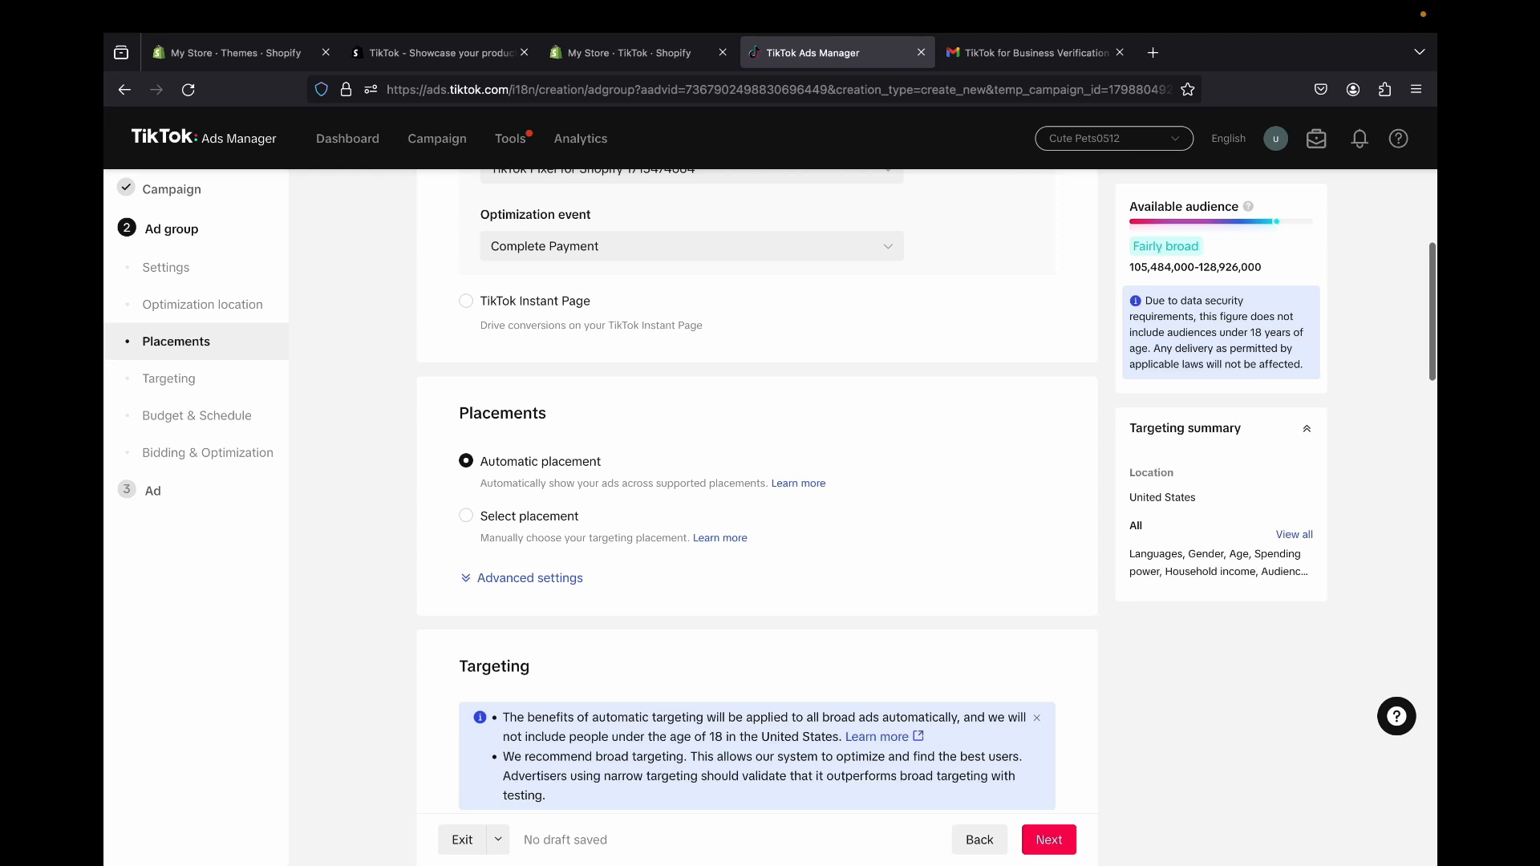
pyautogui.click(466, 516)
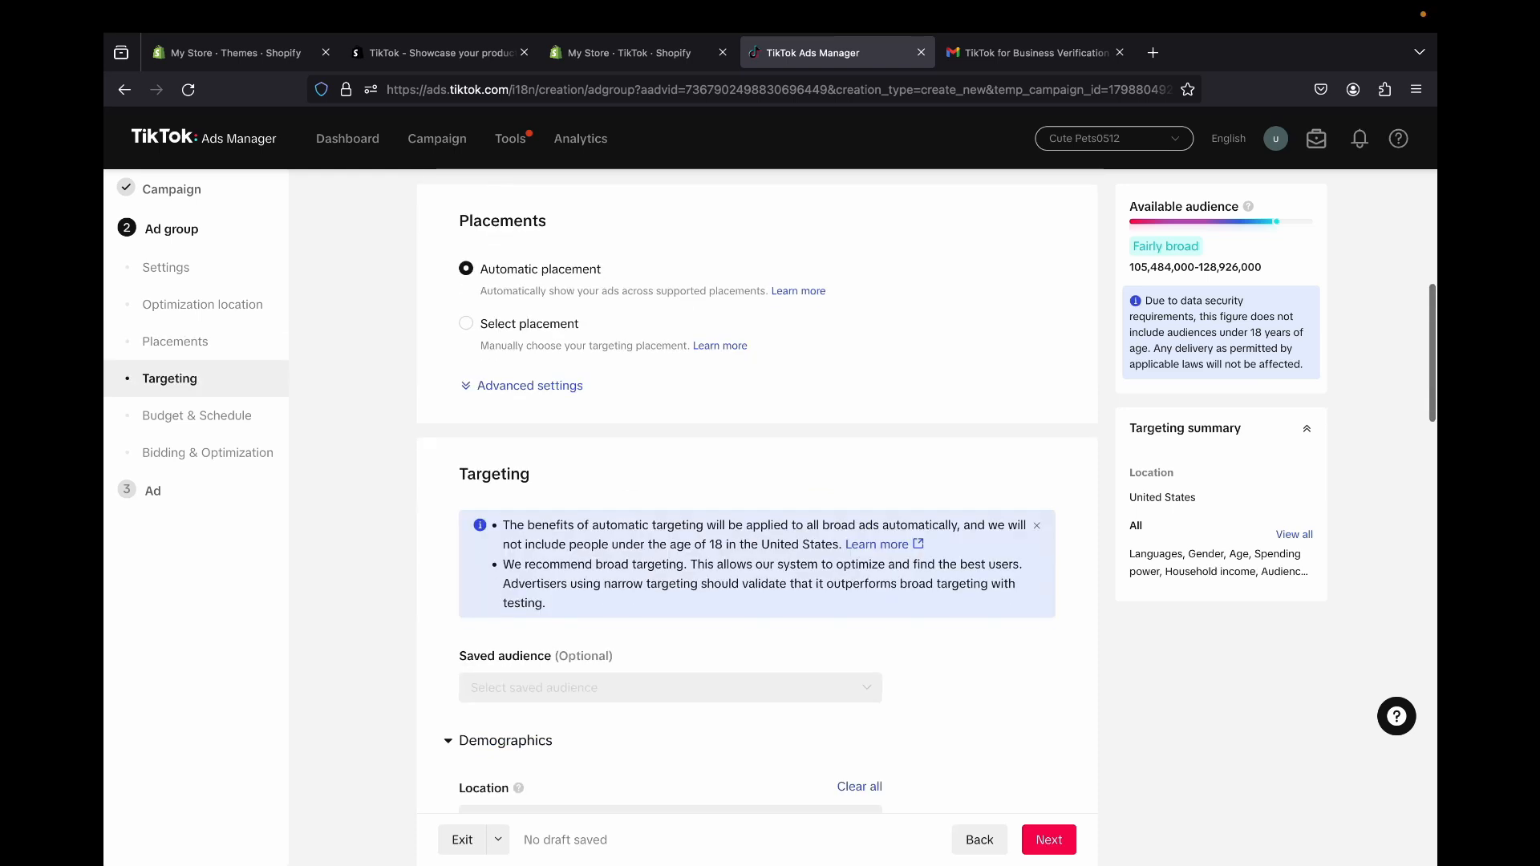
pyautogui.scroll(-1, 757, 491)
pyautogui.click(530, 372)
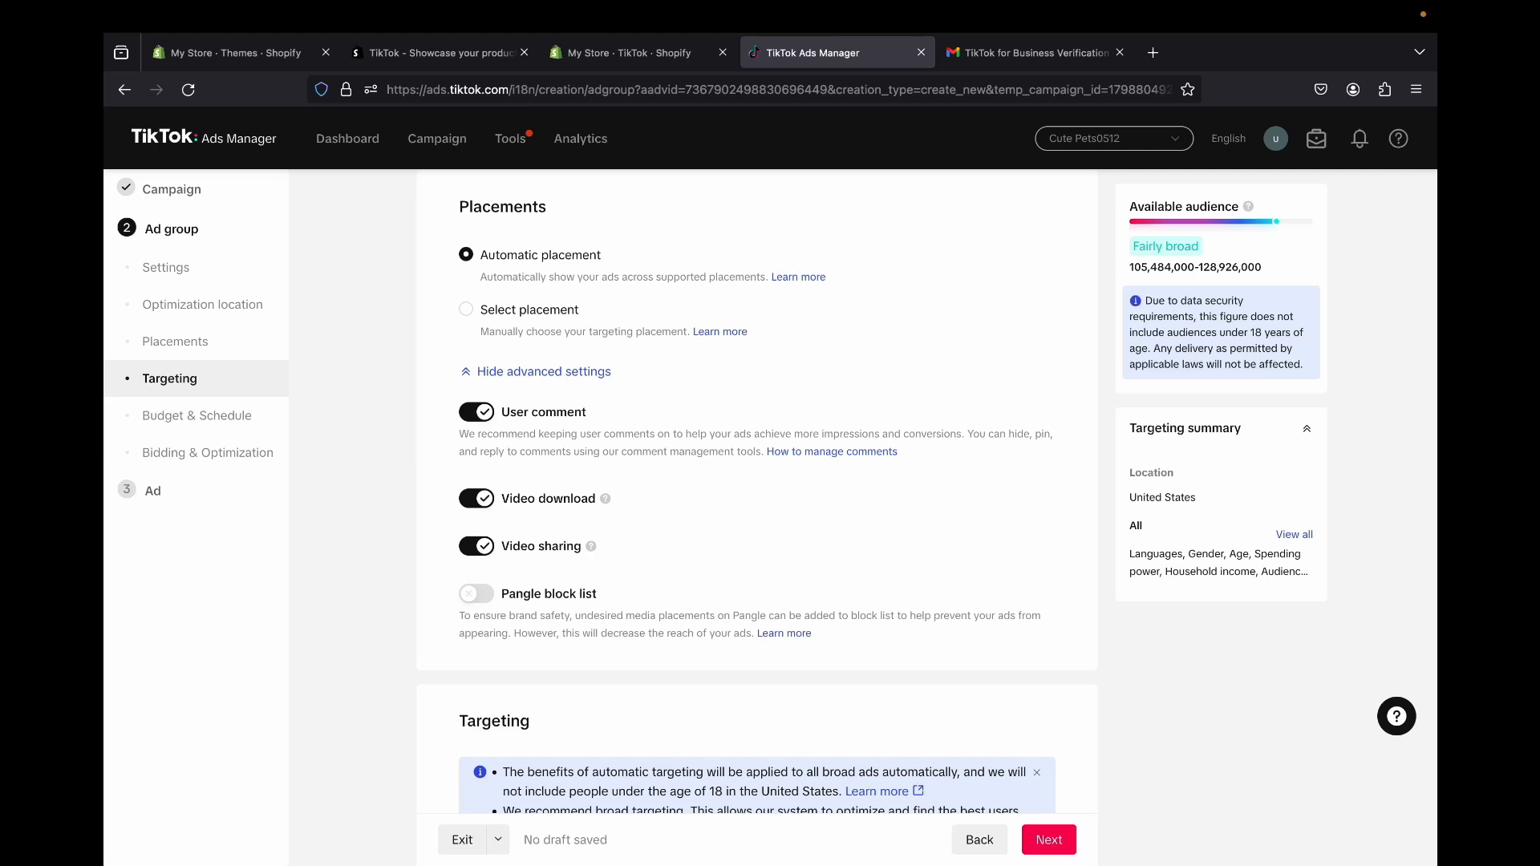
pyautogui.click(477, 499)
# Check the saved audience options in the targeting section without selecting one
pyautogui.scroll(-6, 528, 536)
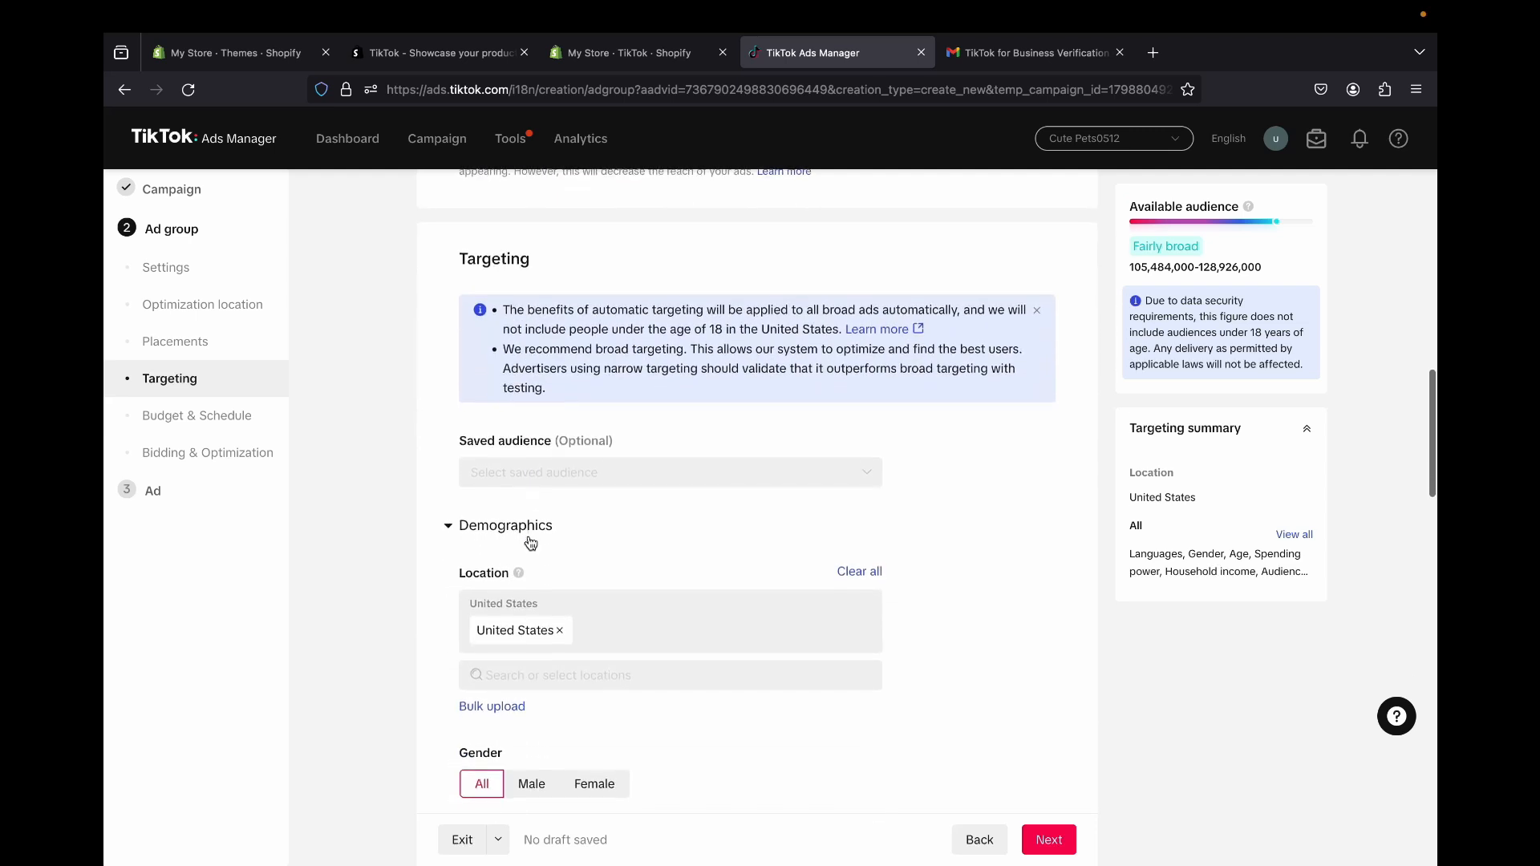
pyautogui.scroll(1, 530, 543)
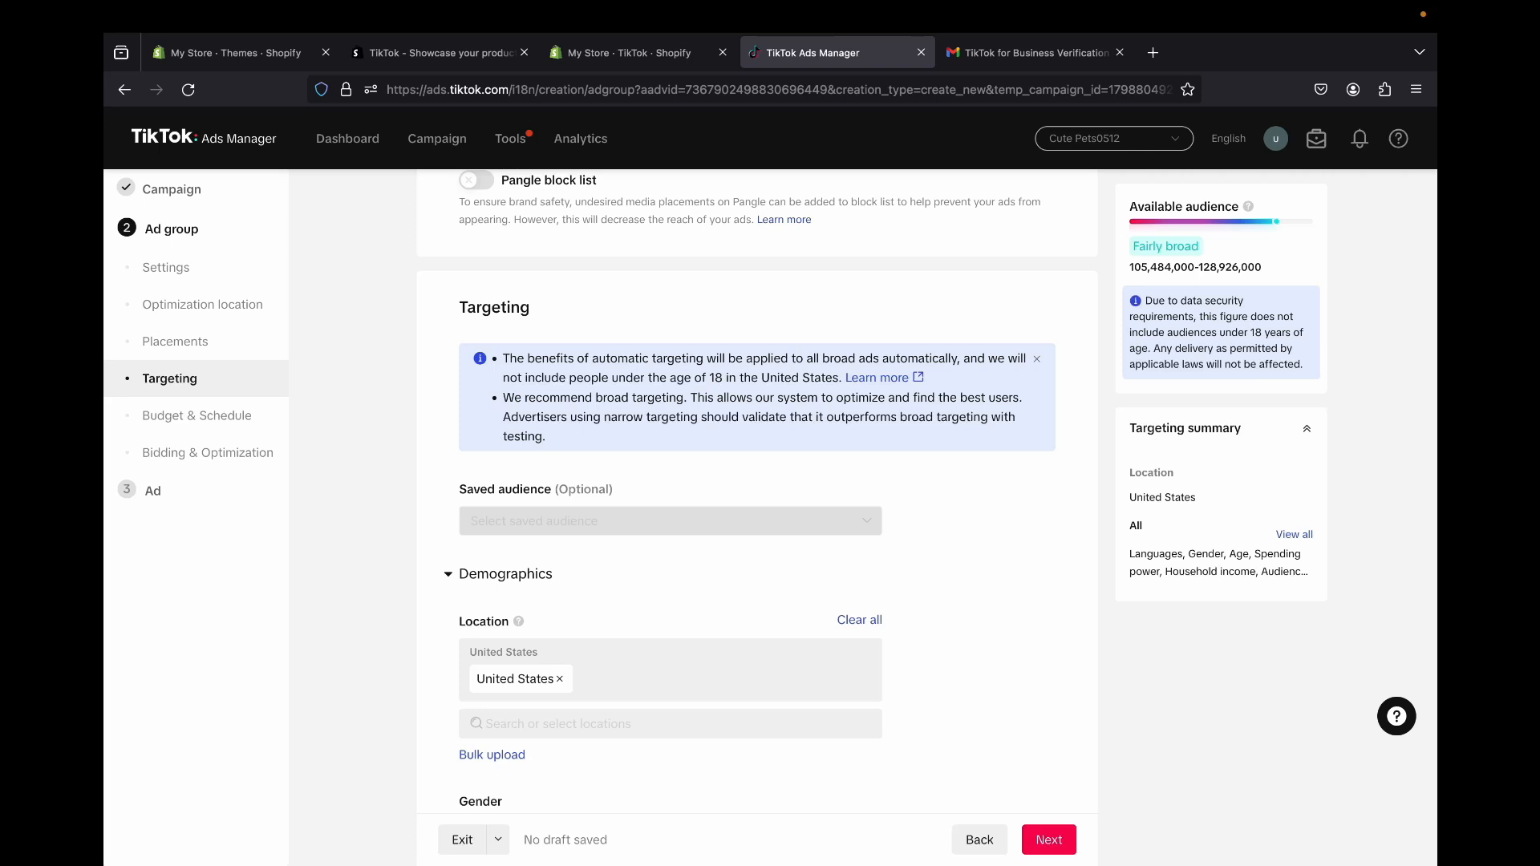
pyautogui.click(535, 522)
pyautogui.click(536, 523)
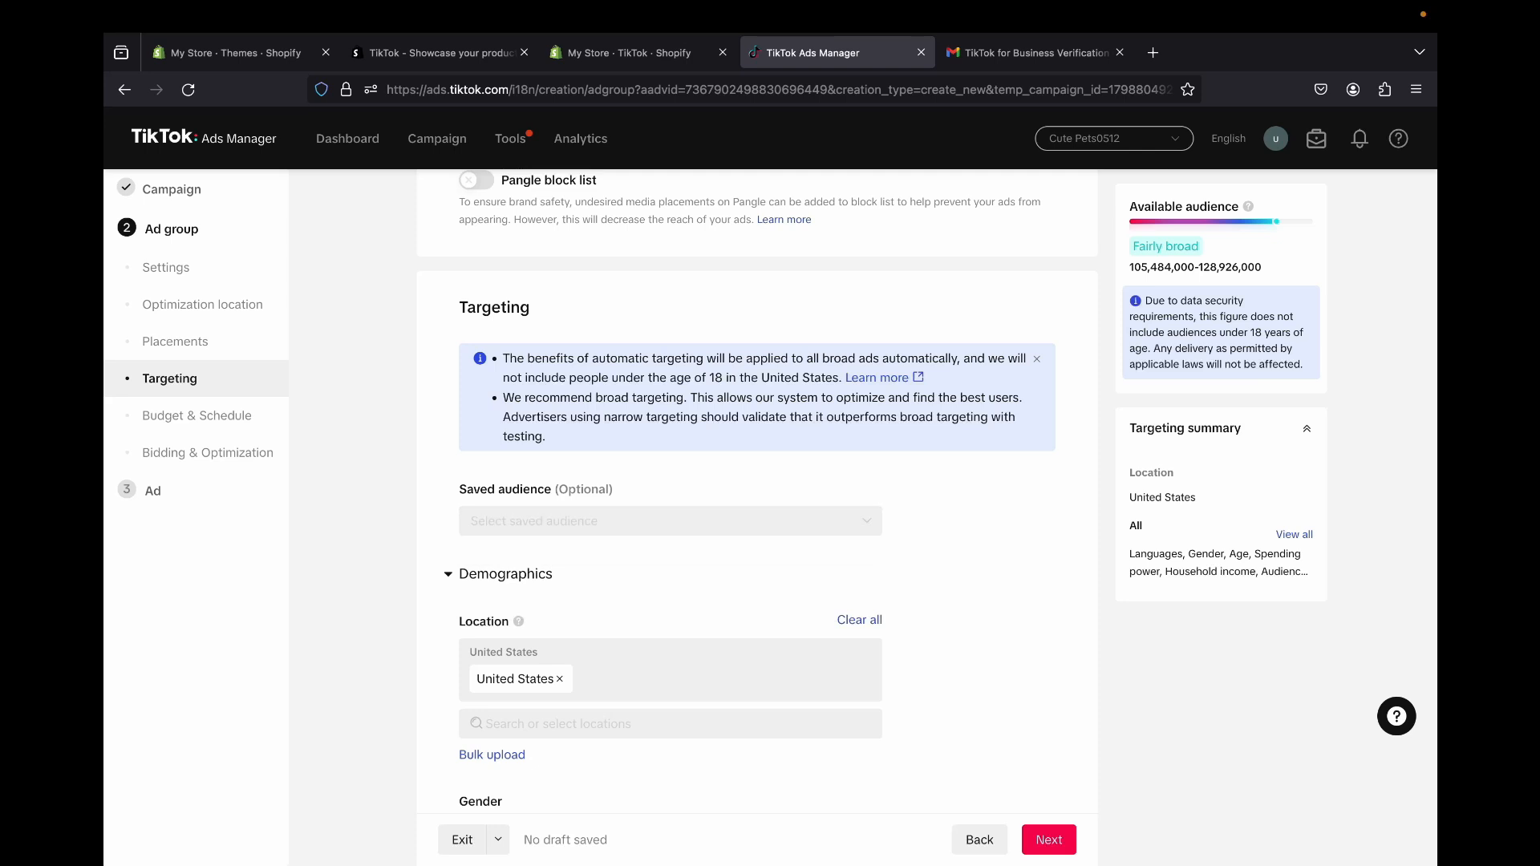
pyautogui.scroll(-2, 758, 489)
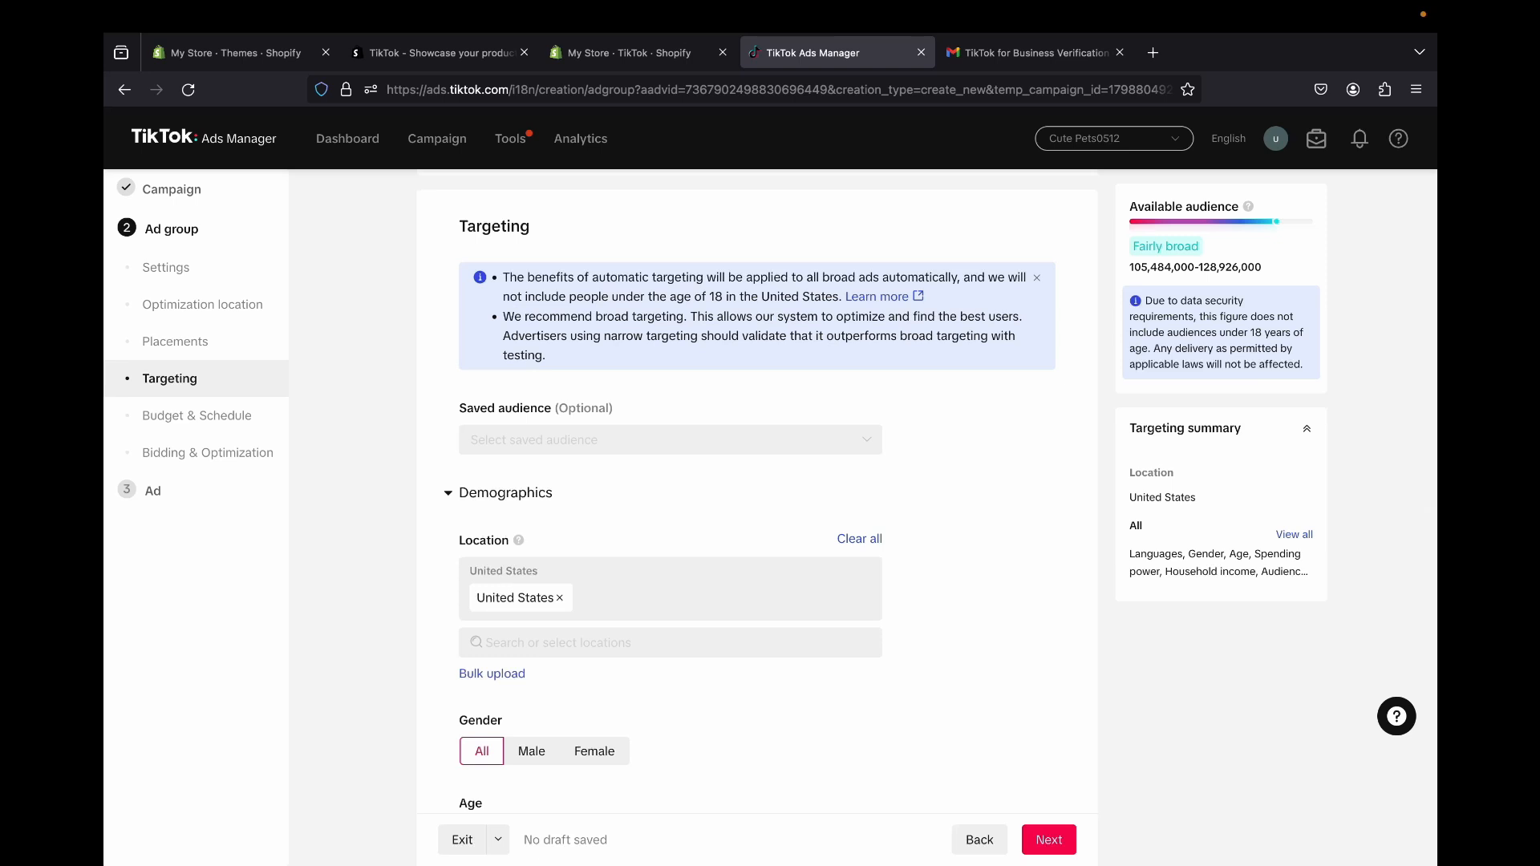
# Add Canada to the ad group's targeted locations alongside the United States
pyautogui.click(671, 643)
pyautogui.write('canad')
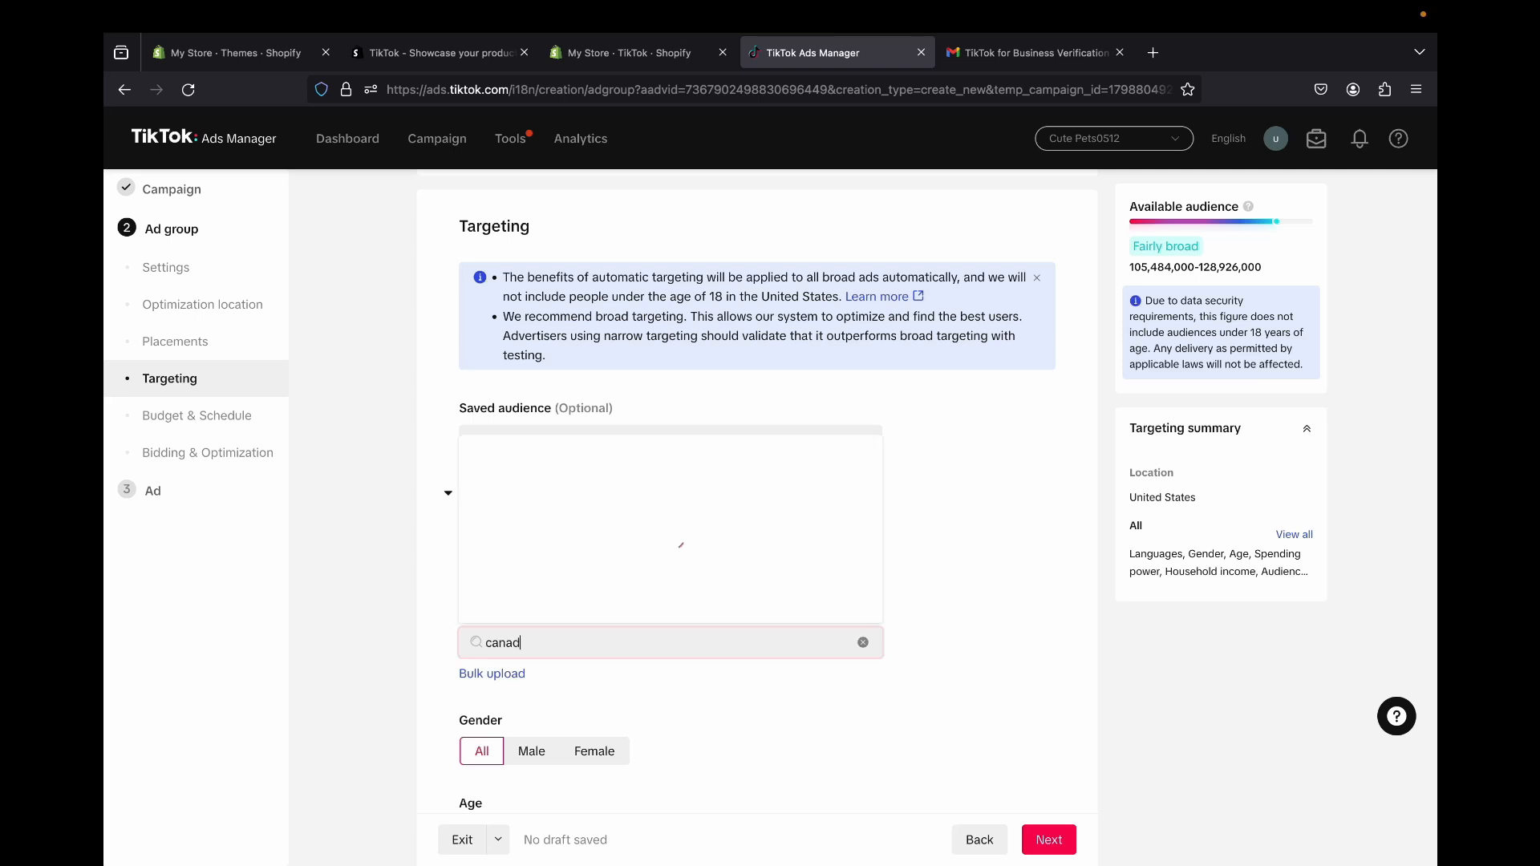
pyautogui.click(503, 437)
pyautogui.scroll(-1, 758, 489)
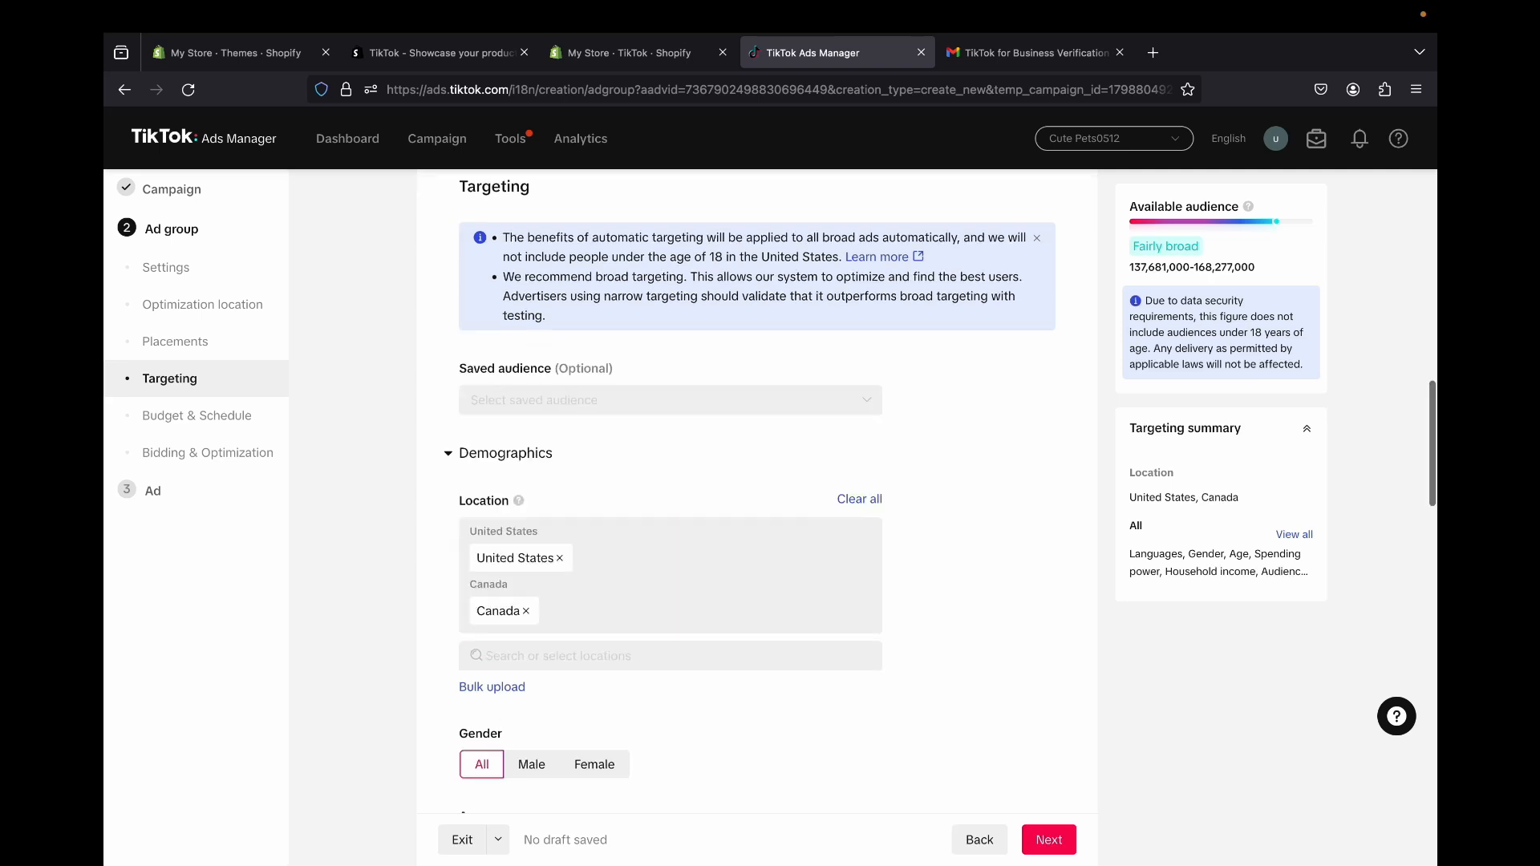
# Limit the ad group's age targeting to 18-24, 25-34, 35-44, 45-54 and 55+
pyautogui.scroll(-4, 759, 490)
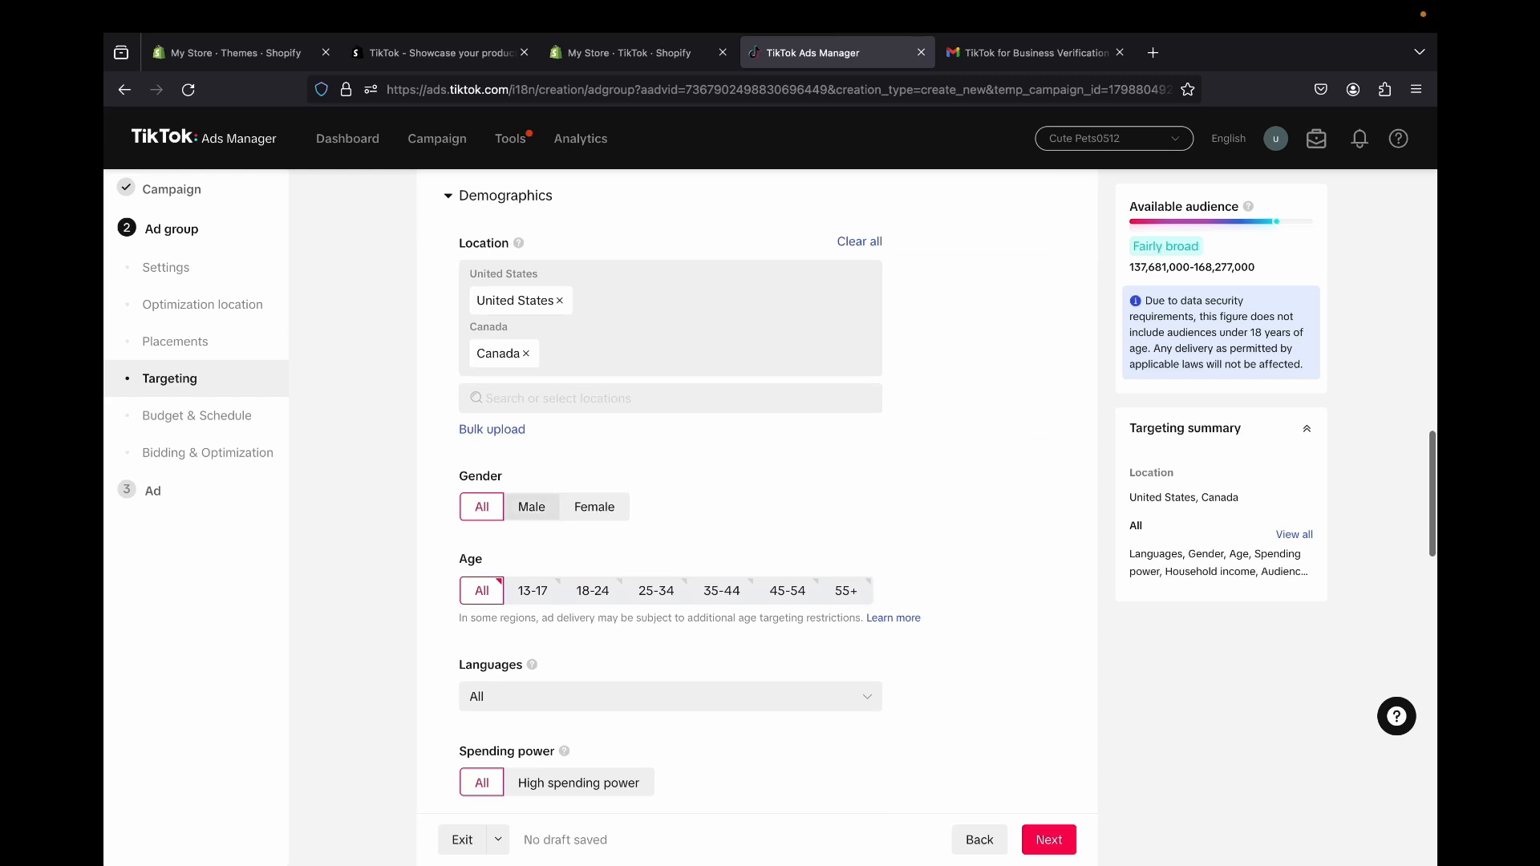
pyautogui.scroll(-1, 584, 530)
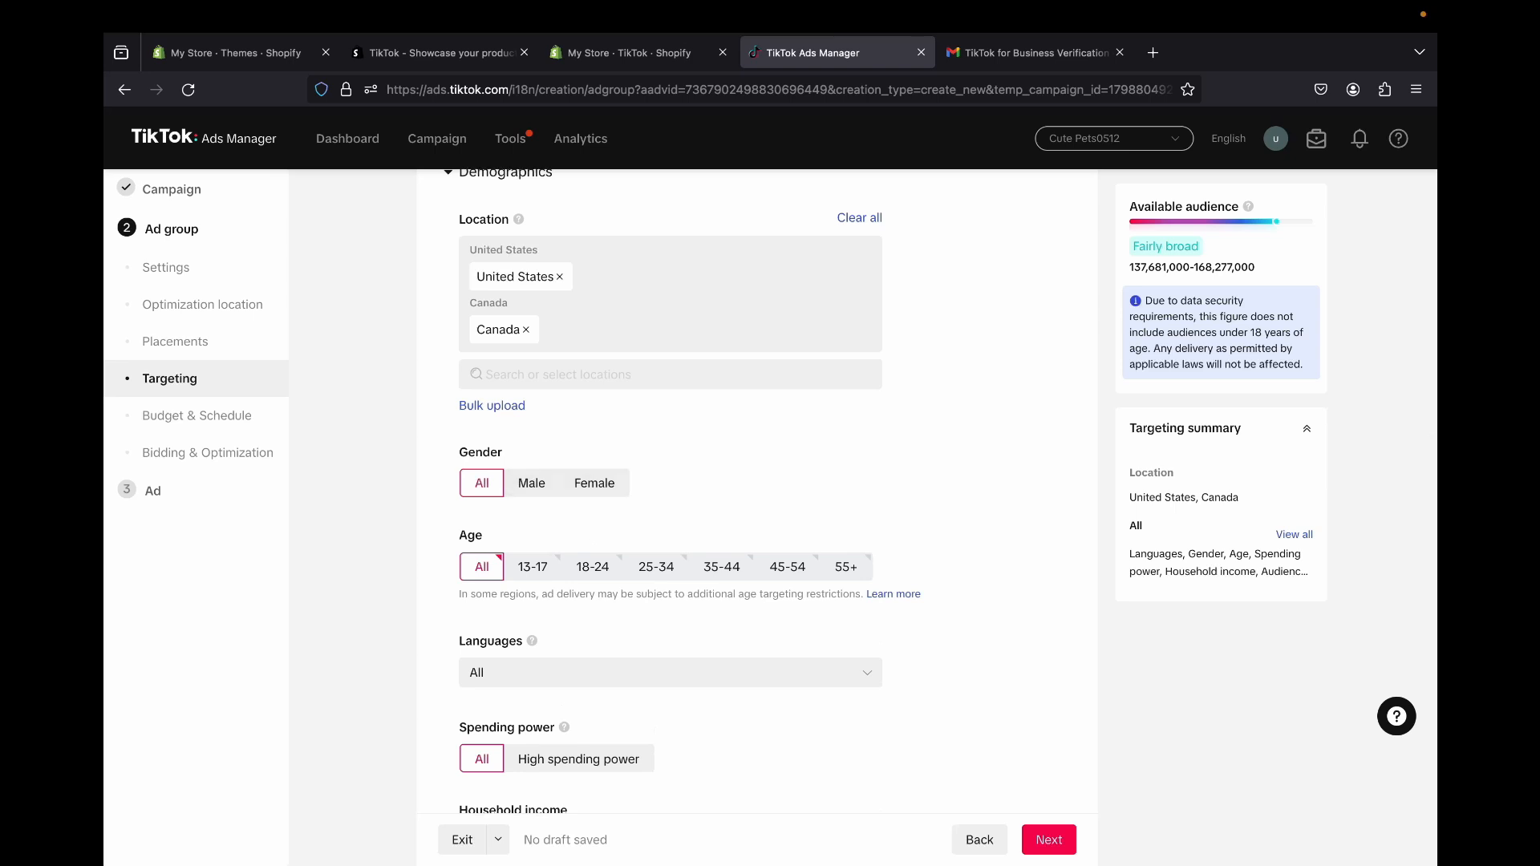
pyautogui.scroll(-2, 603, 518)
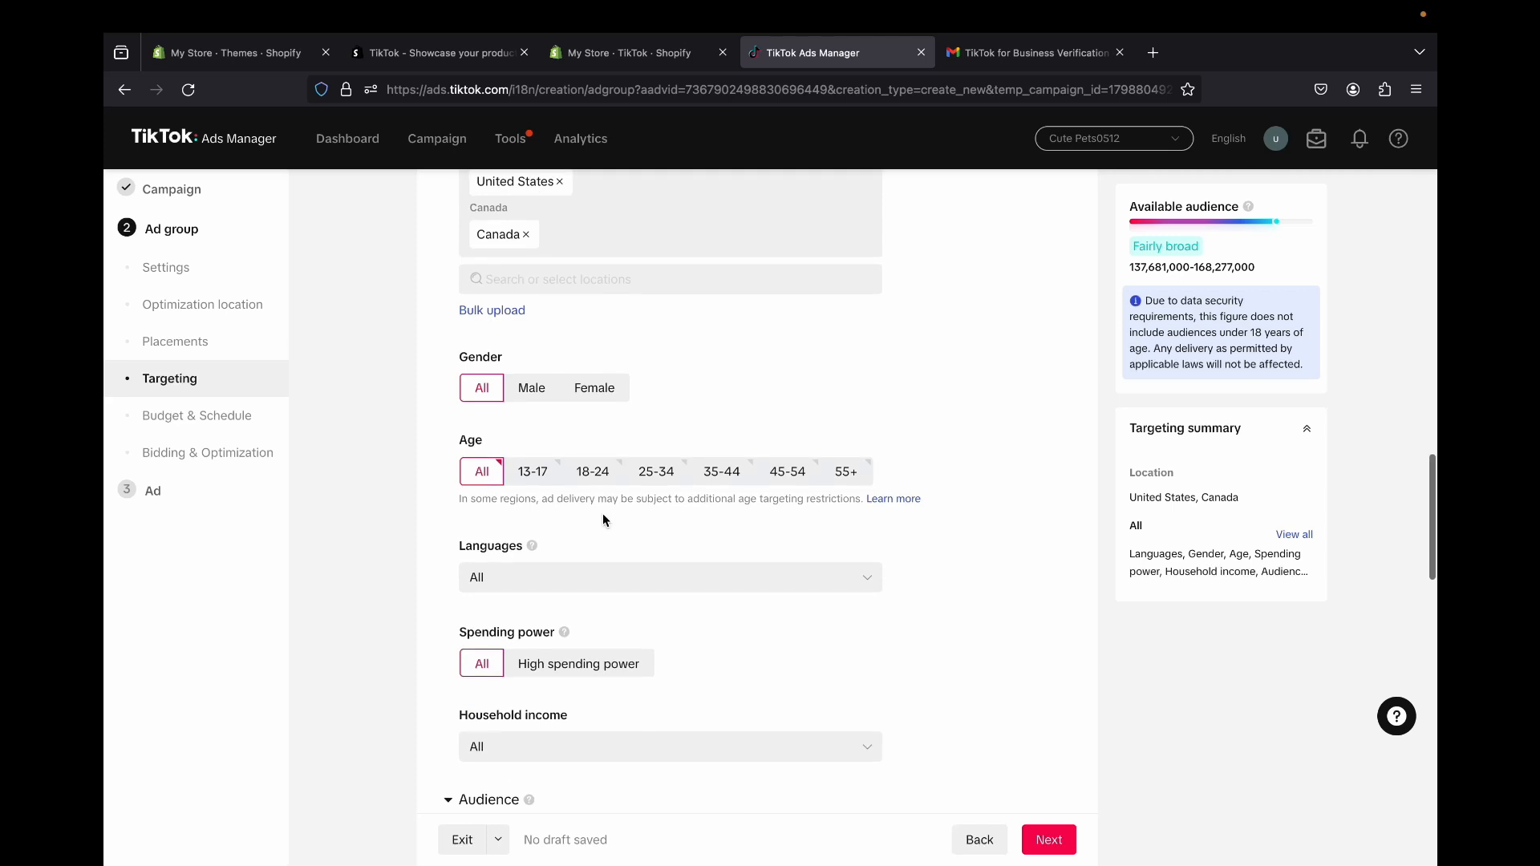
pyautogui.click(593, 472)
pyautogui.click(656, 471)
pyautogui.click(722, 472)
pyautogui.click(787, 472)
pyautogui.click(845, 472)
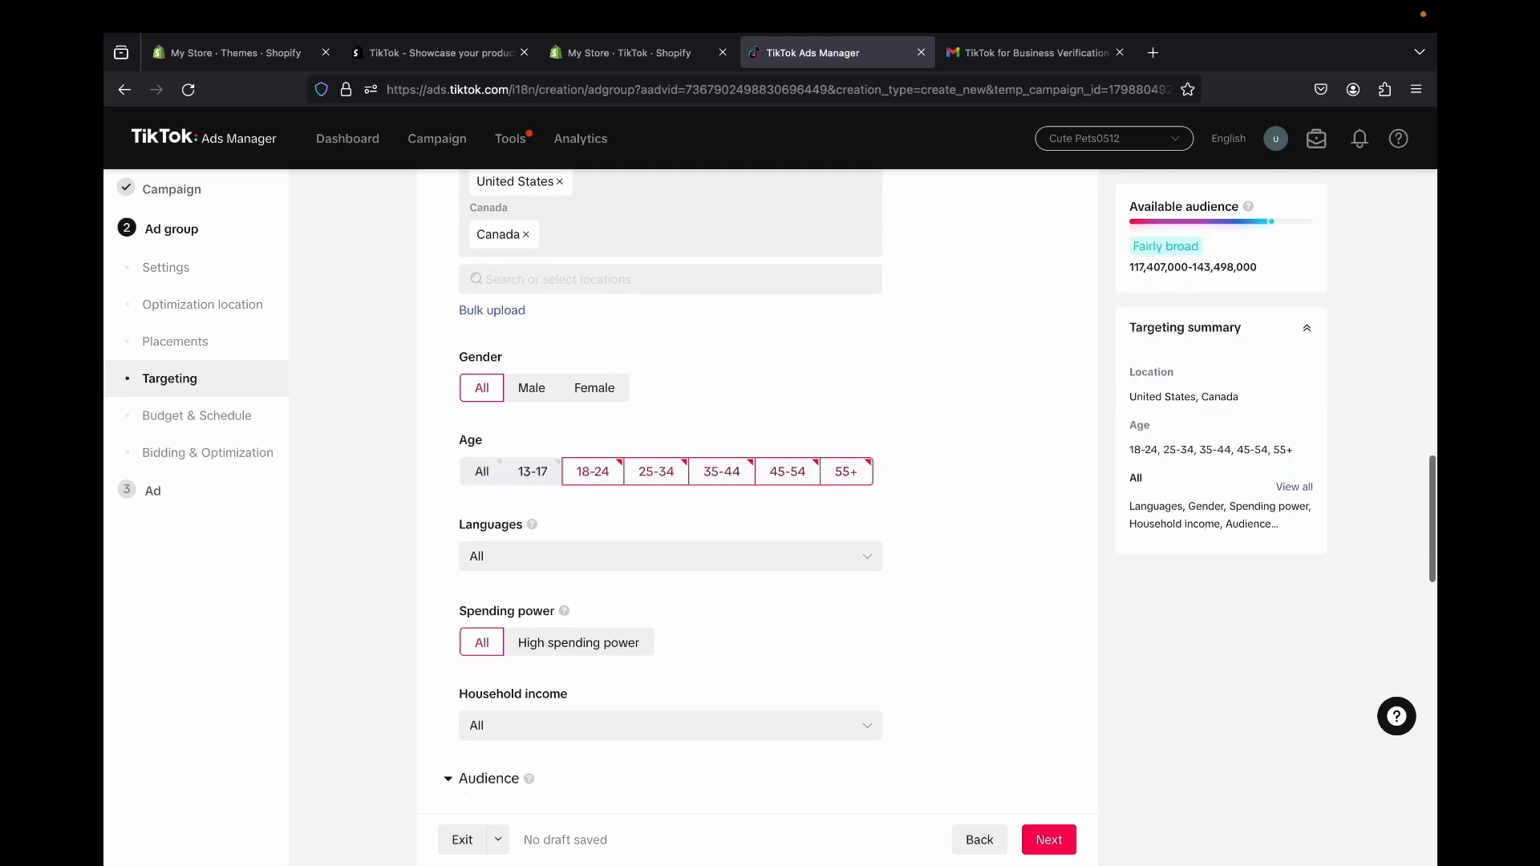
# Set the ad group's targeted language to English
pyautogui.scroll(-1, 669, 481)
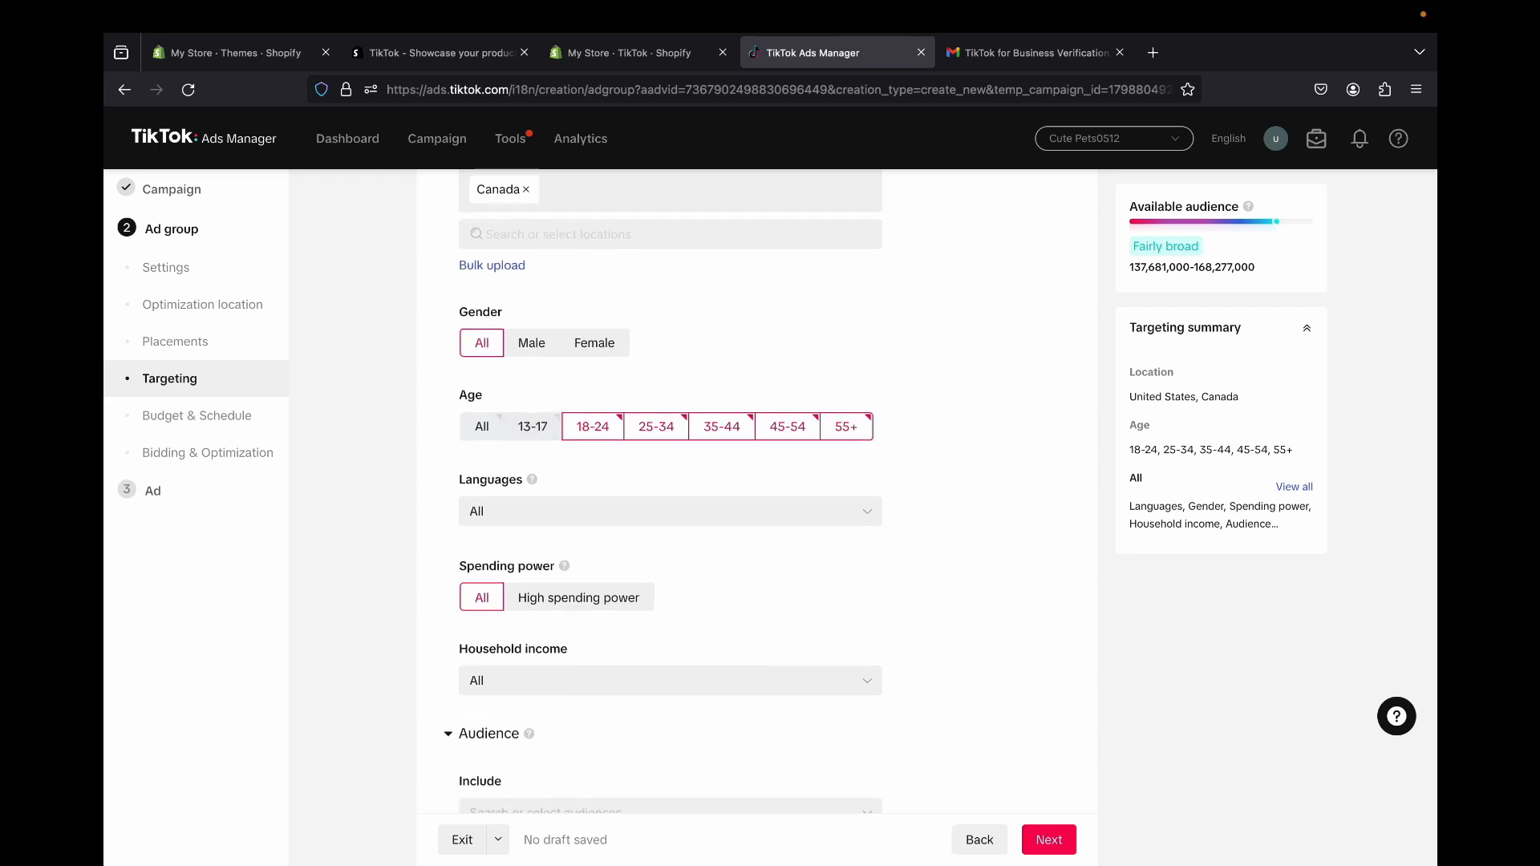
pyautogui.scroll(-2, 670, 437)
pyautogui.click(670, 438)
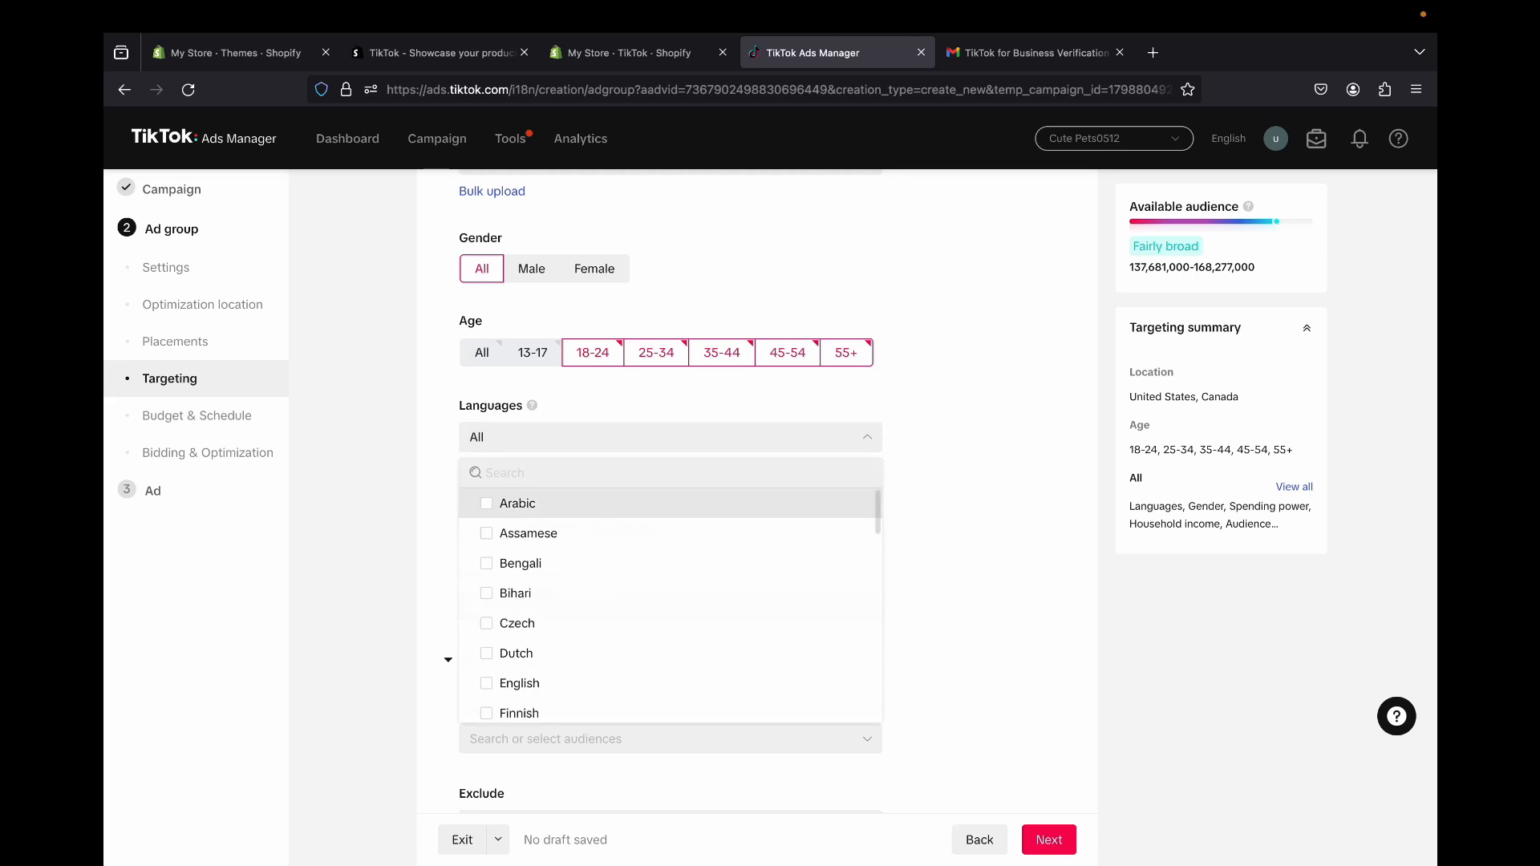
pyautogui.write('eng')
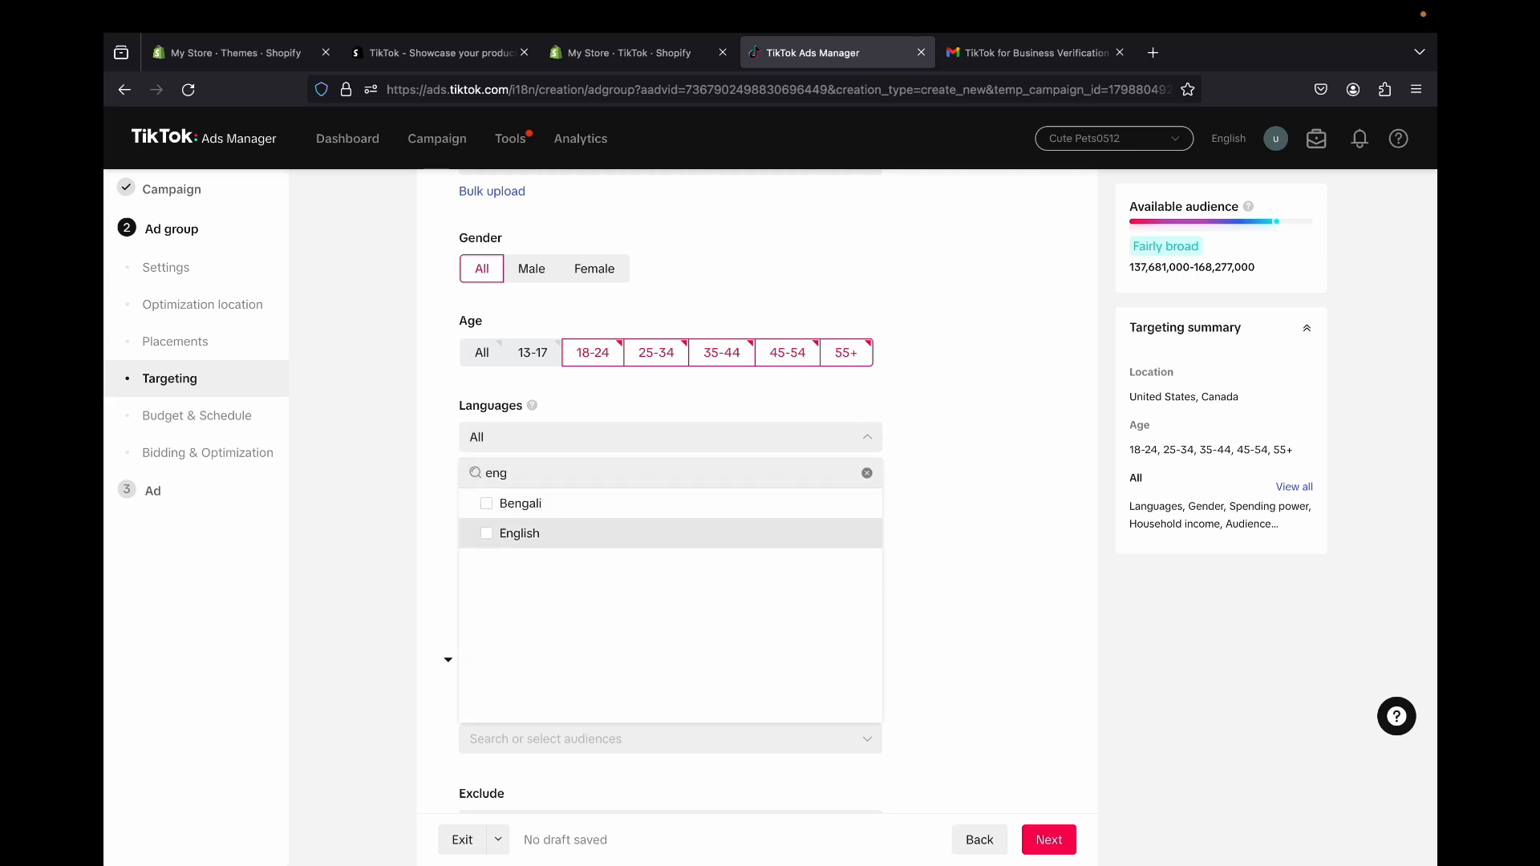
pyautogui.click(520, 533)
# Set household income to Top 25%-50% of ZIP codes (US) and spending power to High spending power
pyautogui.click(670, 485)
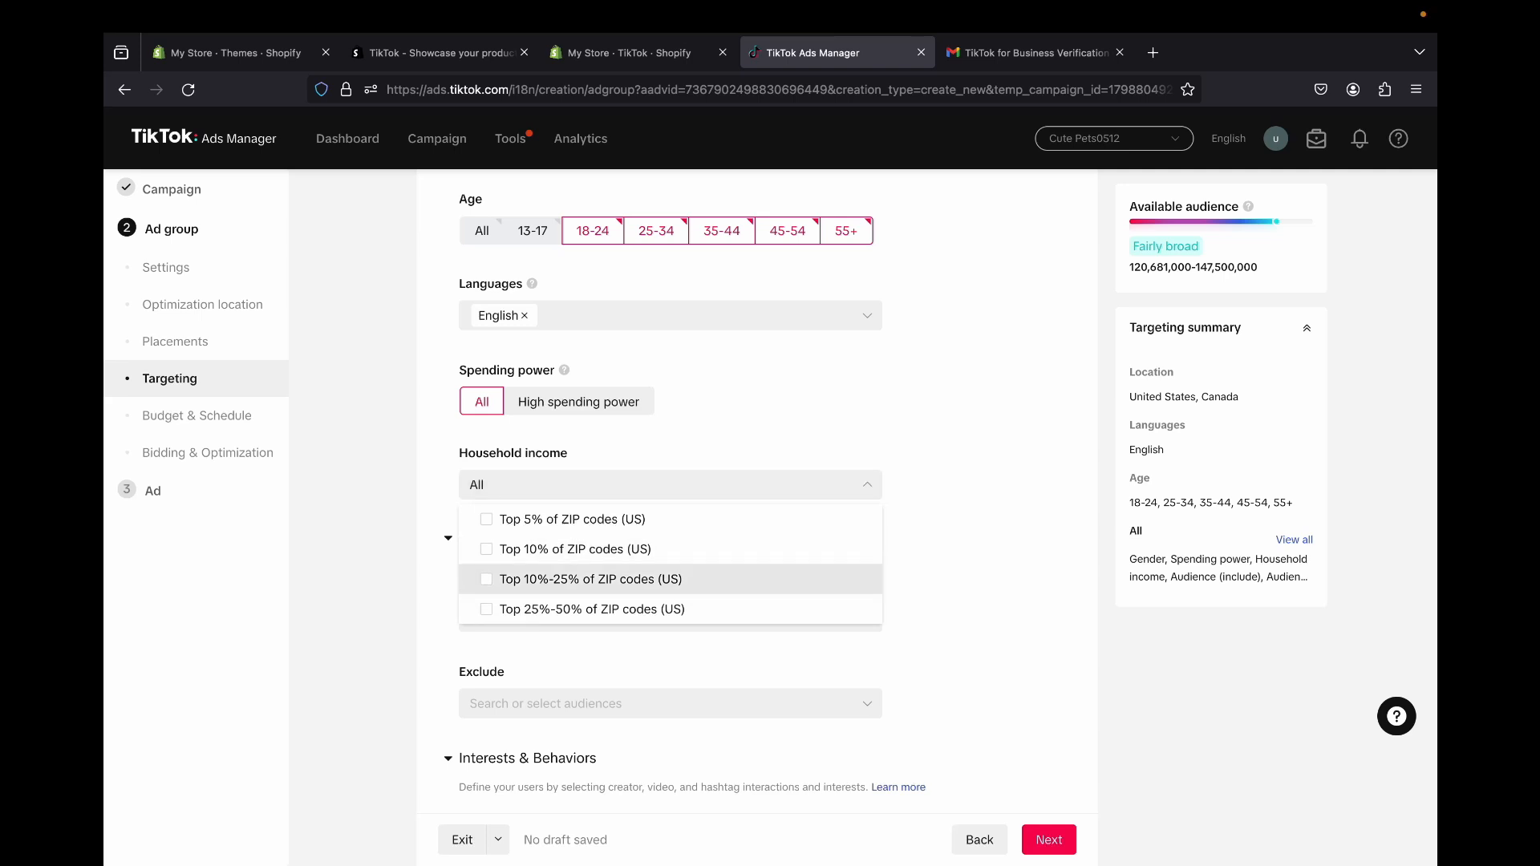
pyautogui.click(592, 609)
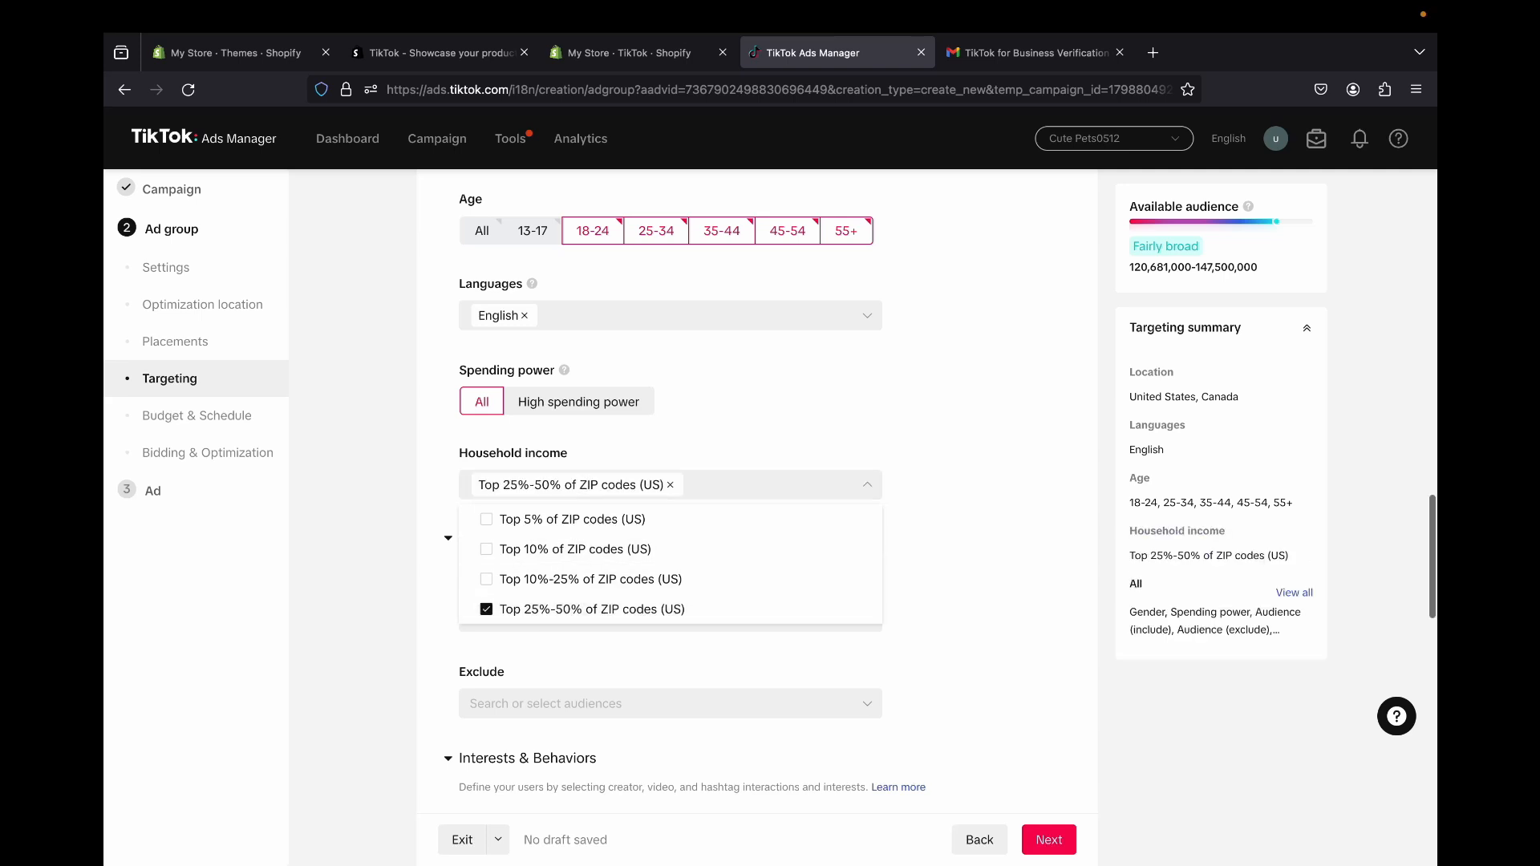
pyautogui.click(971, 573)
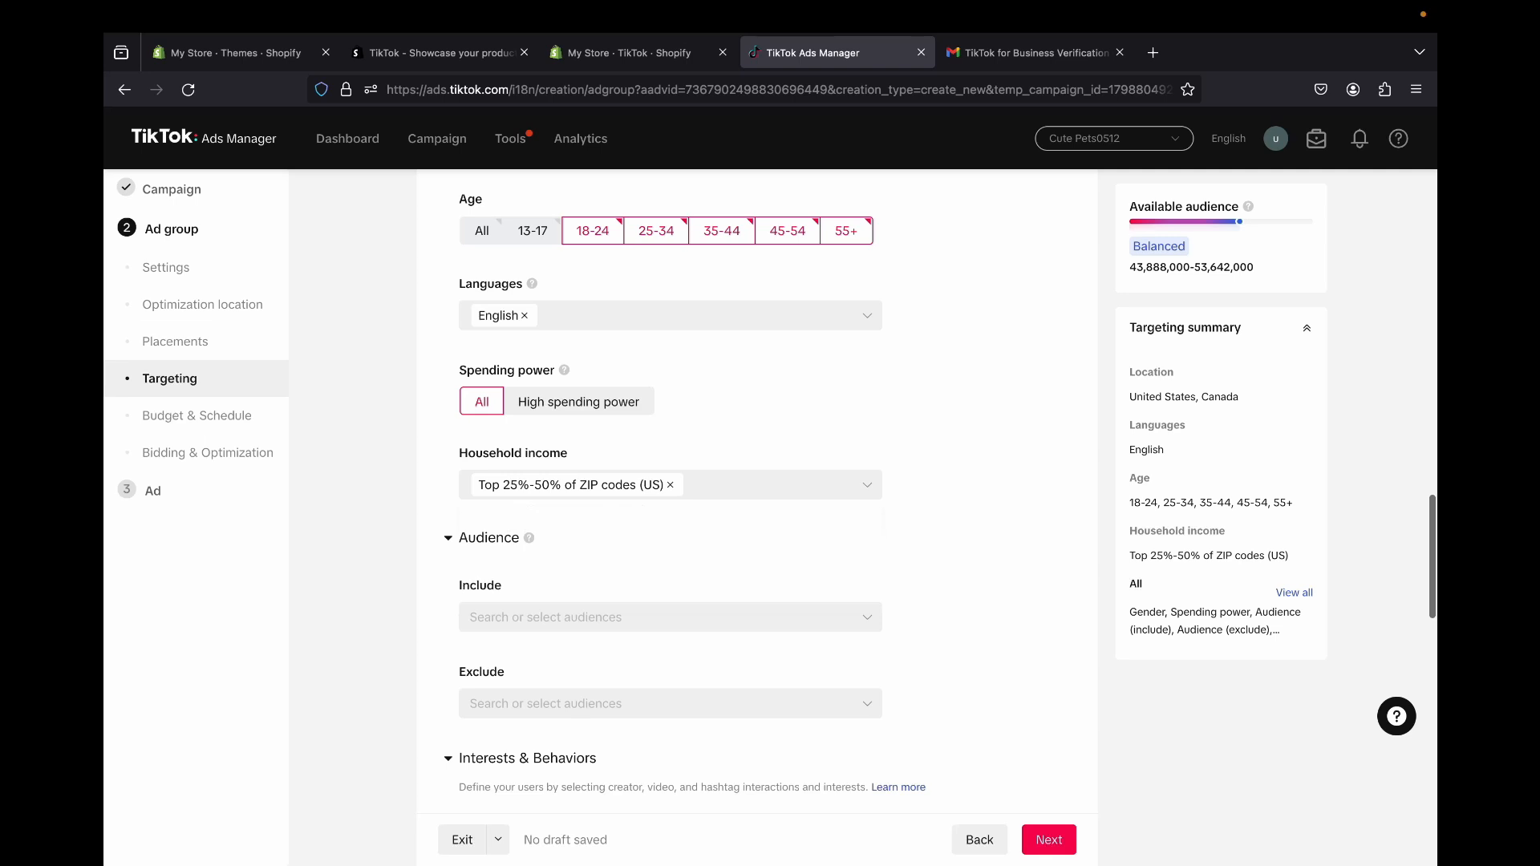
pyautogui.scroll(-1, 758, 492)
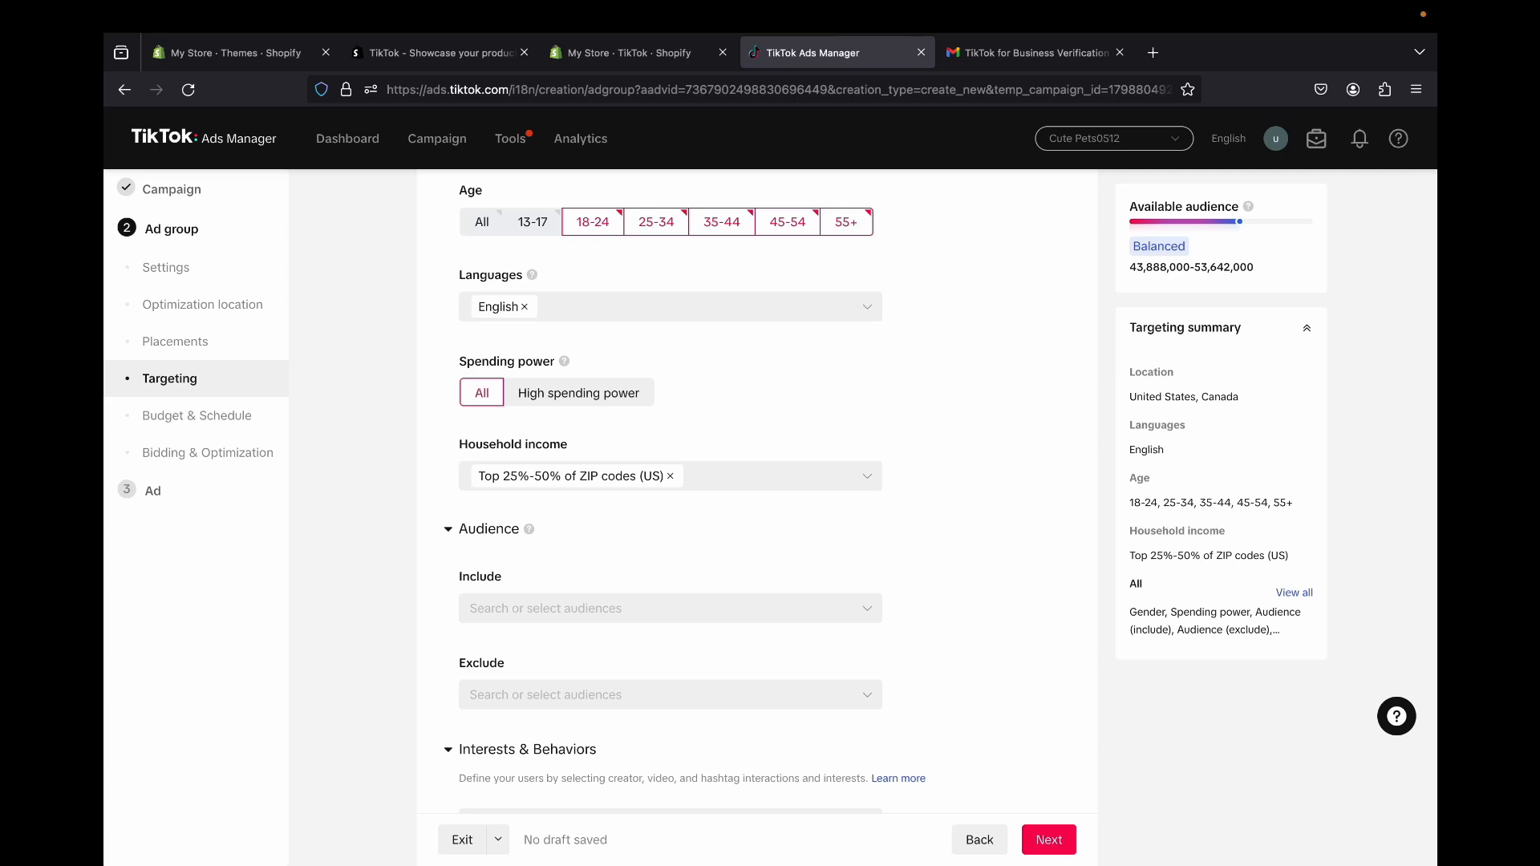
pyautogui.click(578, 393)
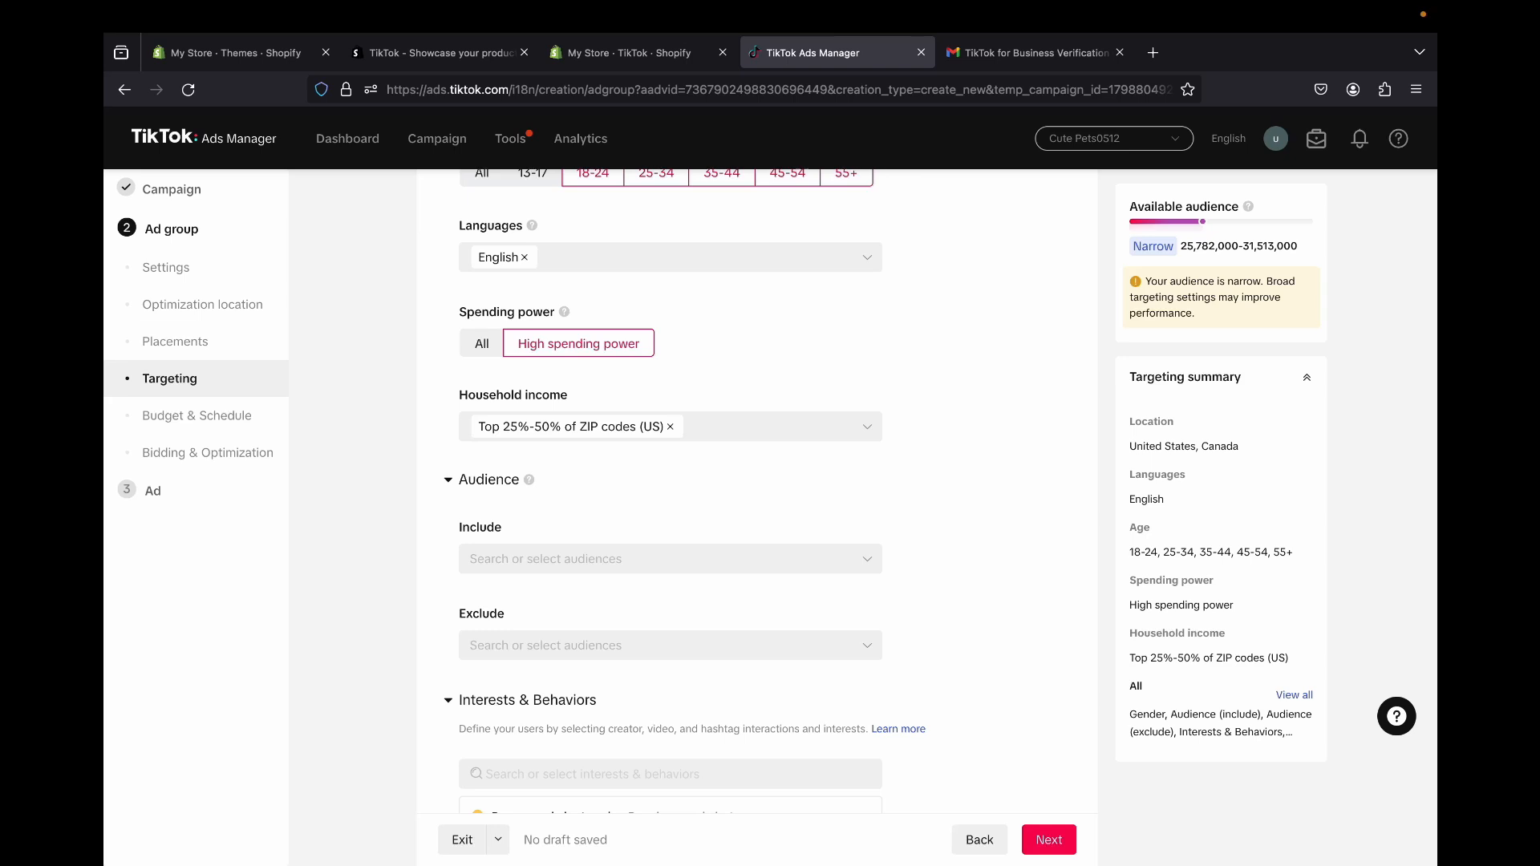
# Review the audience, interests and device targeting options, including carriers and internet service provider, without selecting any
pyautogui.scroll(-2, 534, 560)
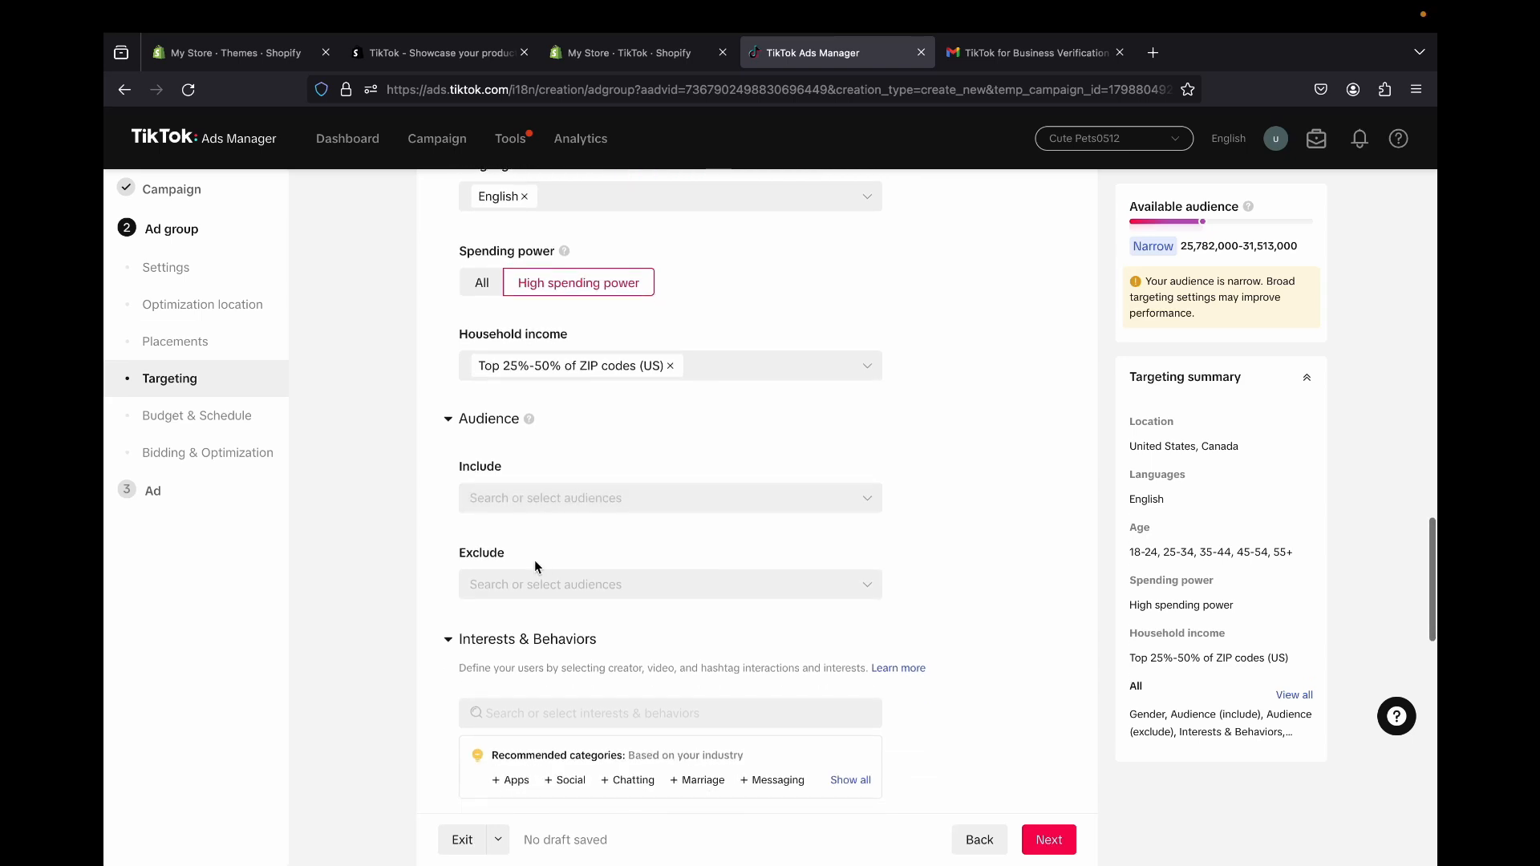
pyautogui.scroll(-3, 534, 560)
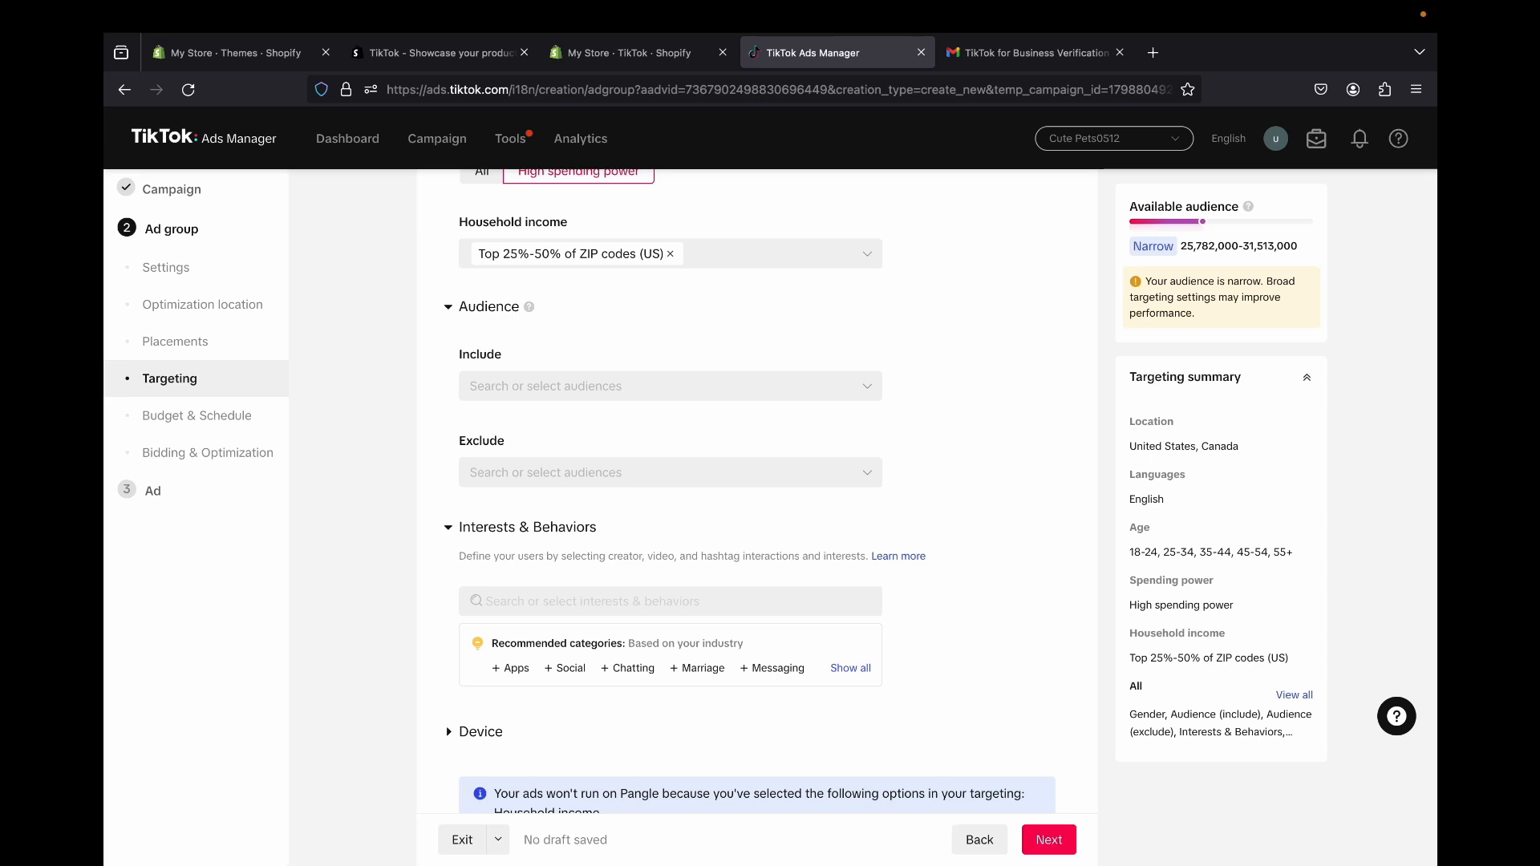
pyautogui.click(527, 528)
pyautogui.click(527, 528)
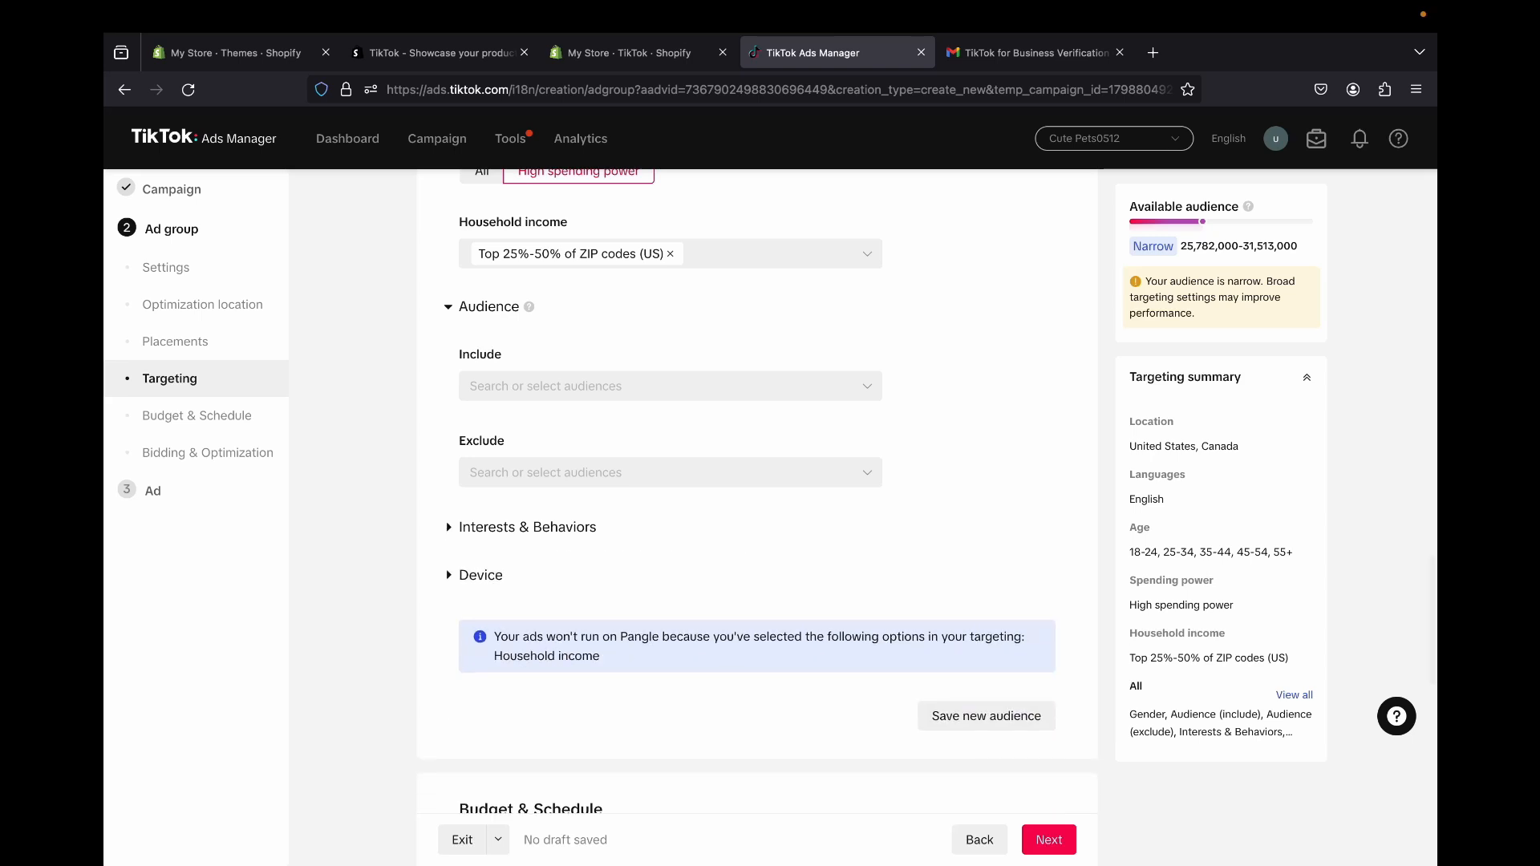
pyautogui.click(527, 527)
pyautogui.click(481, 575)
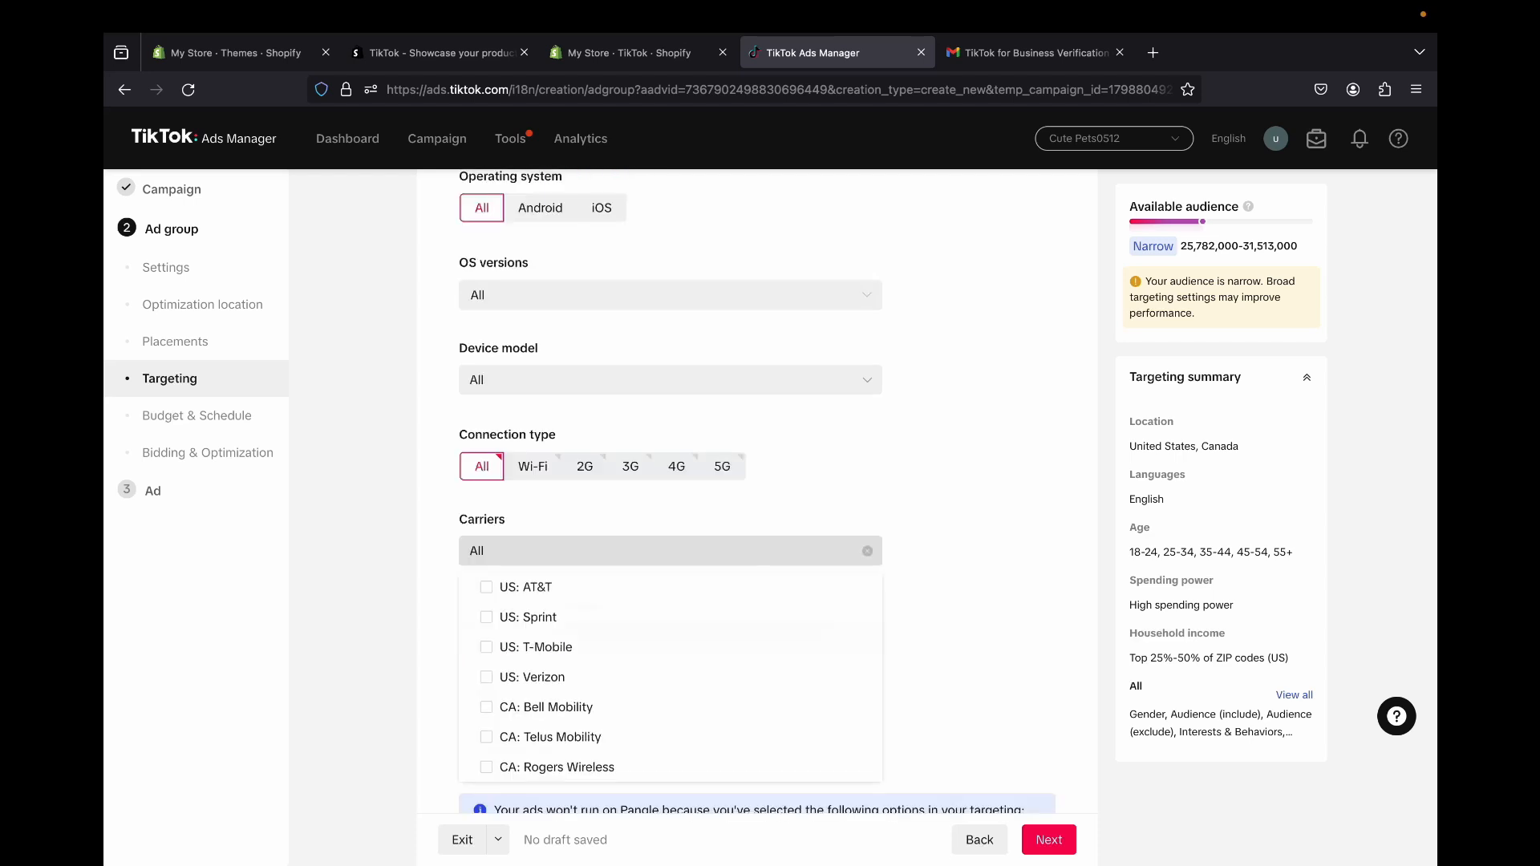
pyautogui.click(670, 551)
pyautogui.click(671, 638)
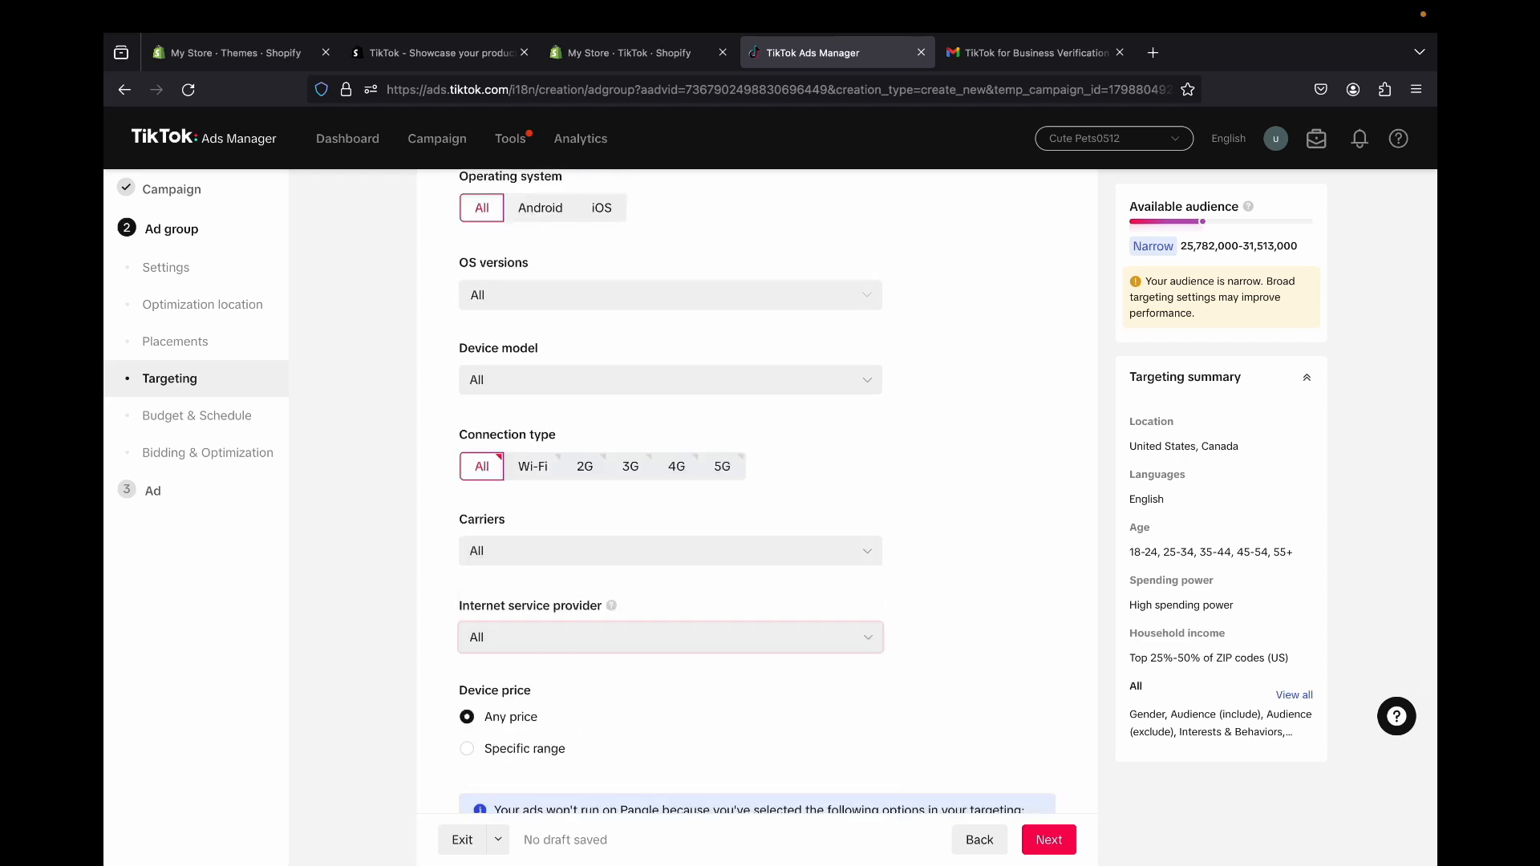
pyautogui.click(670, 638)
pyautogui.scroll(-3, 588, 649)
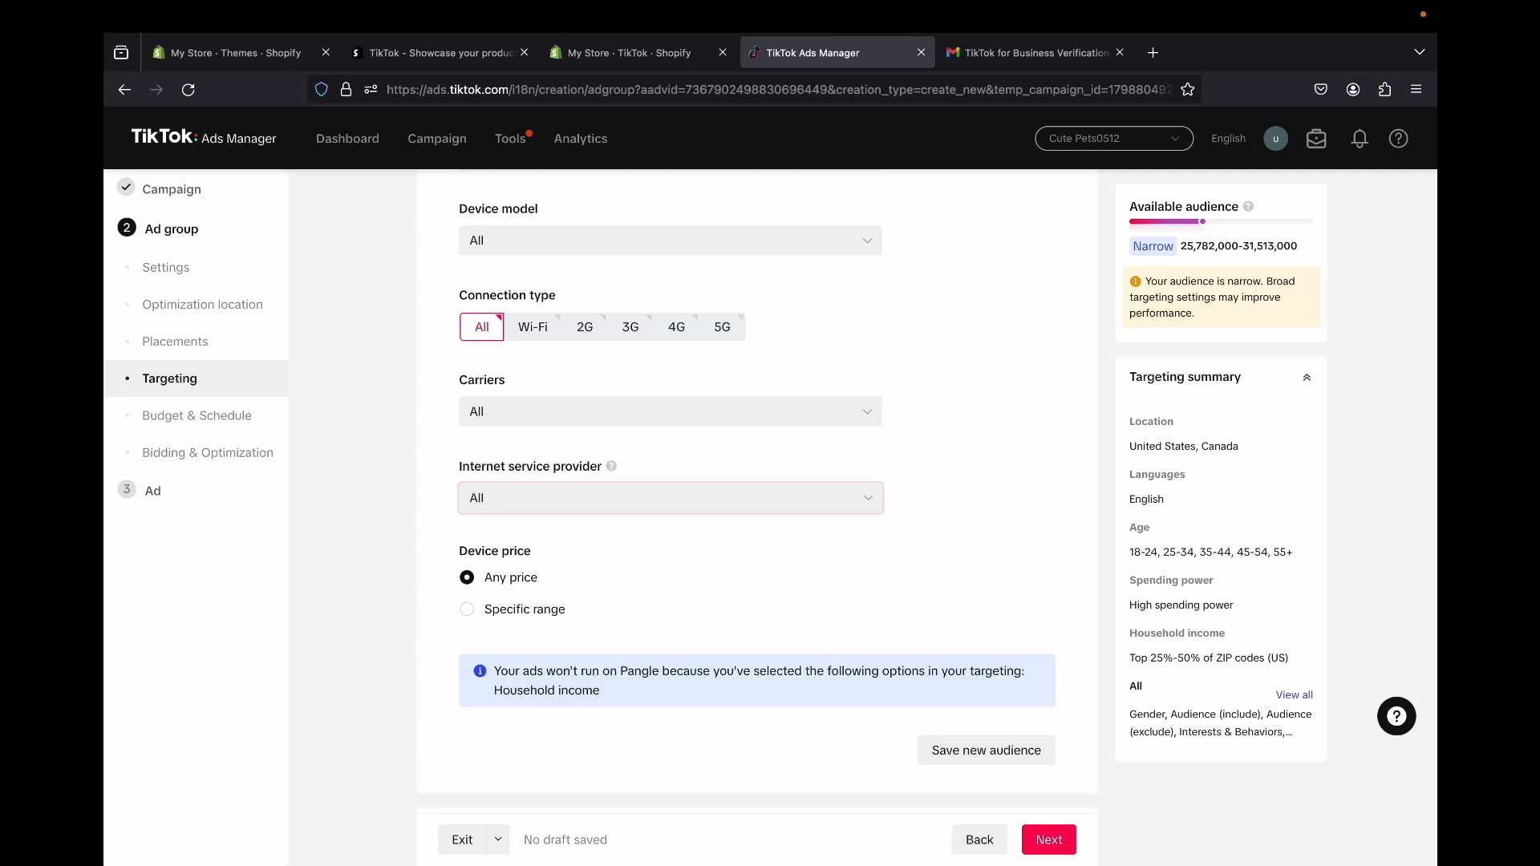
# Check the Conversion optimization goal, expand the advanced bidding settings, and proceed to the ad setup
pyautogui.scroll(-10, 530, 559)
pyautogui.scroll(5, 530, 558)
pyautogui.scroll(-5, 530, 559)
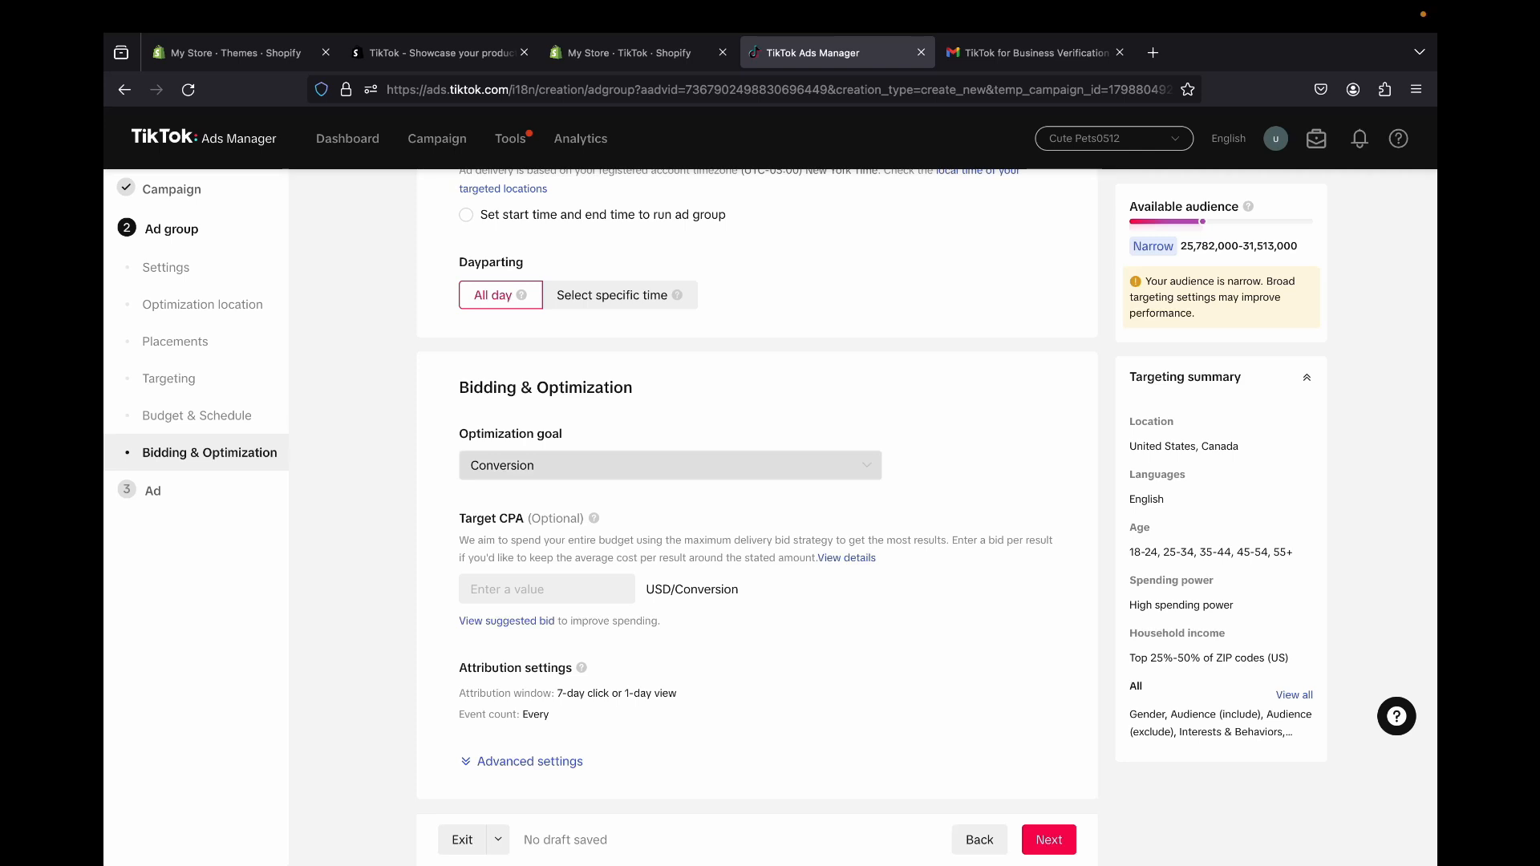
pyautogui.click(671, 466)
pyautogui.click(671, 466)
pyautogui.click(529, 762)
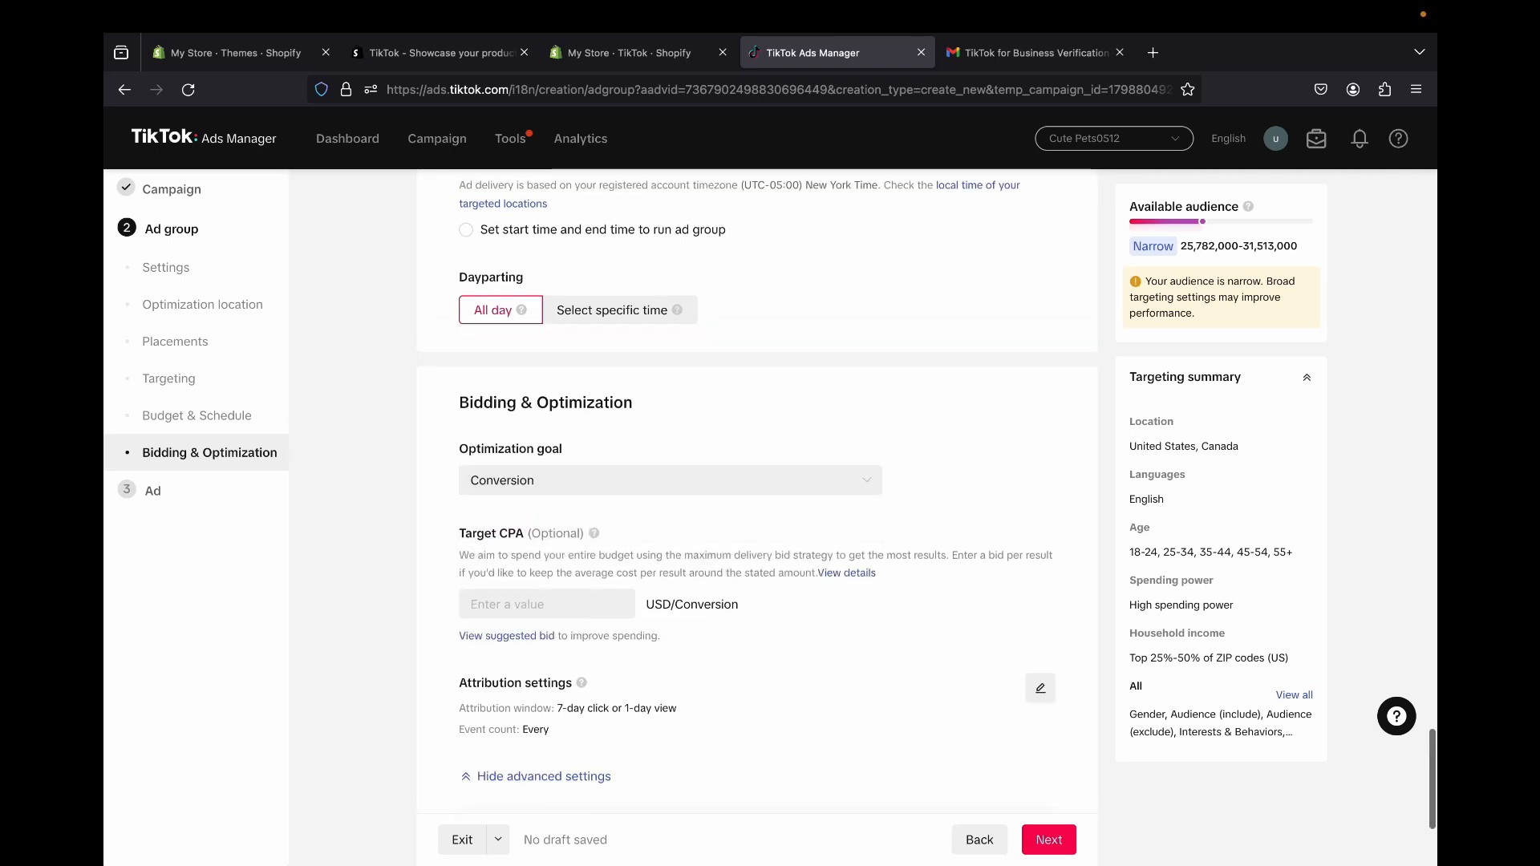
pyautogui.click(1048, 840)
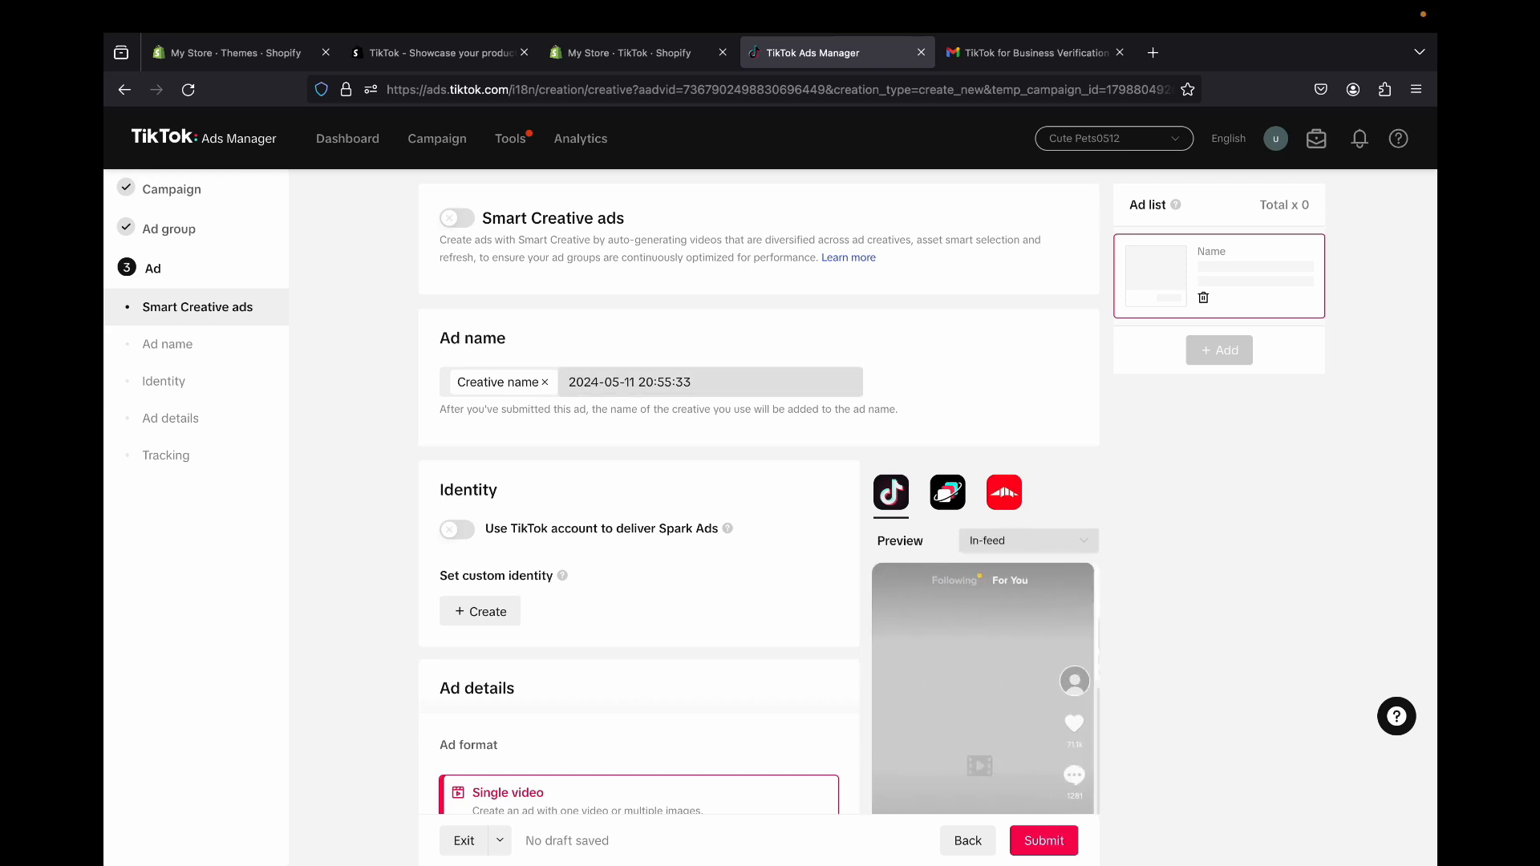
# Replace the date and time in the ad name with Group A, keeping the creative name tag
pyautogui.hotkey('ctrl', 'a')
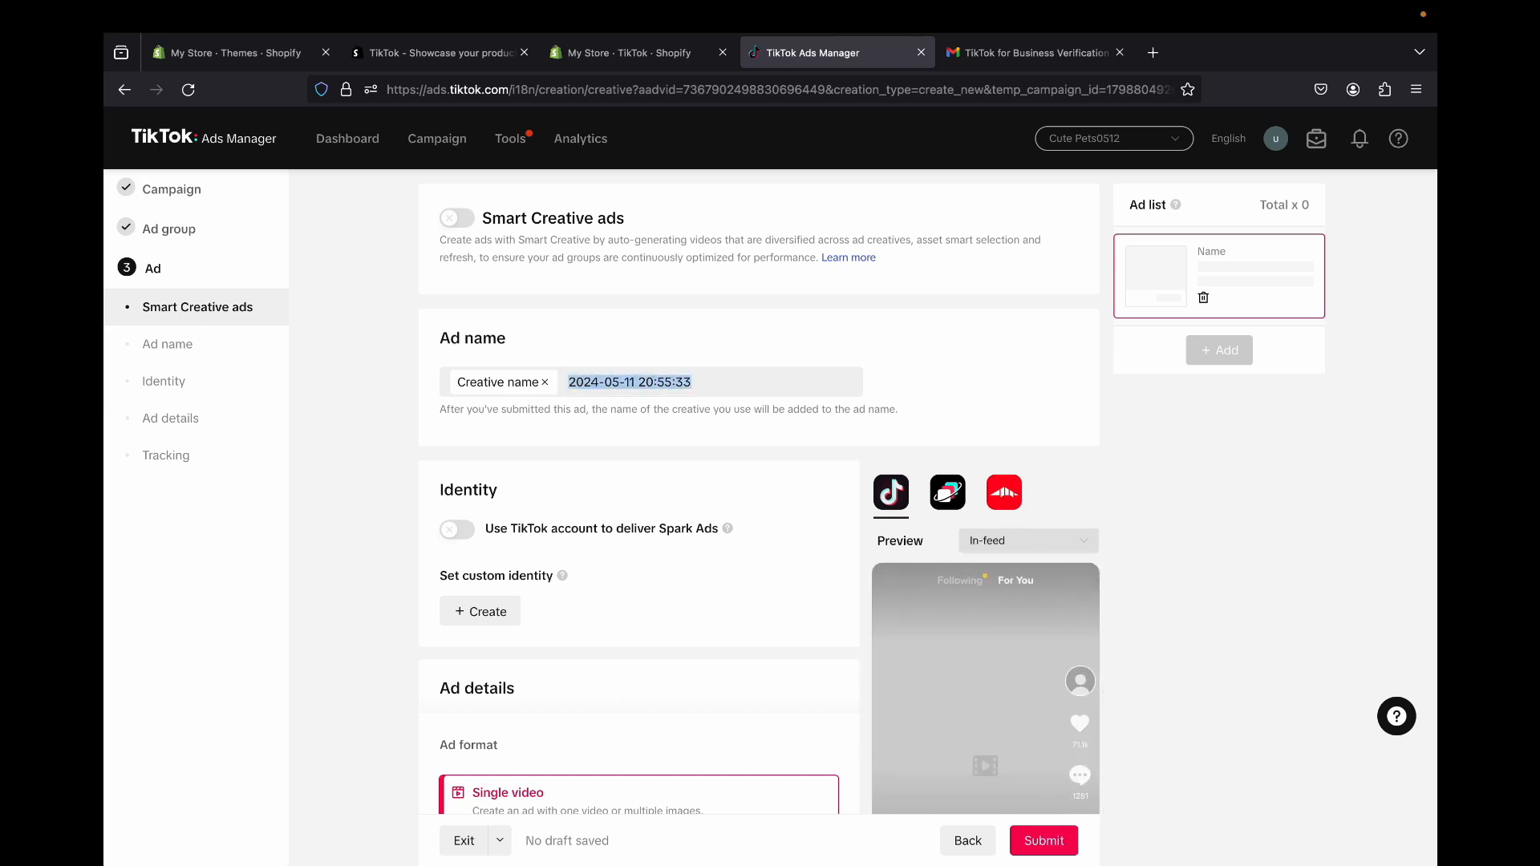
pyautogui.write('G')
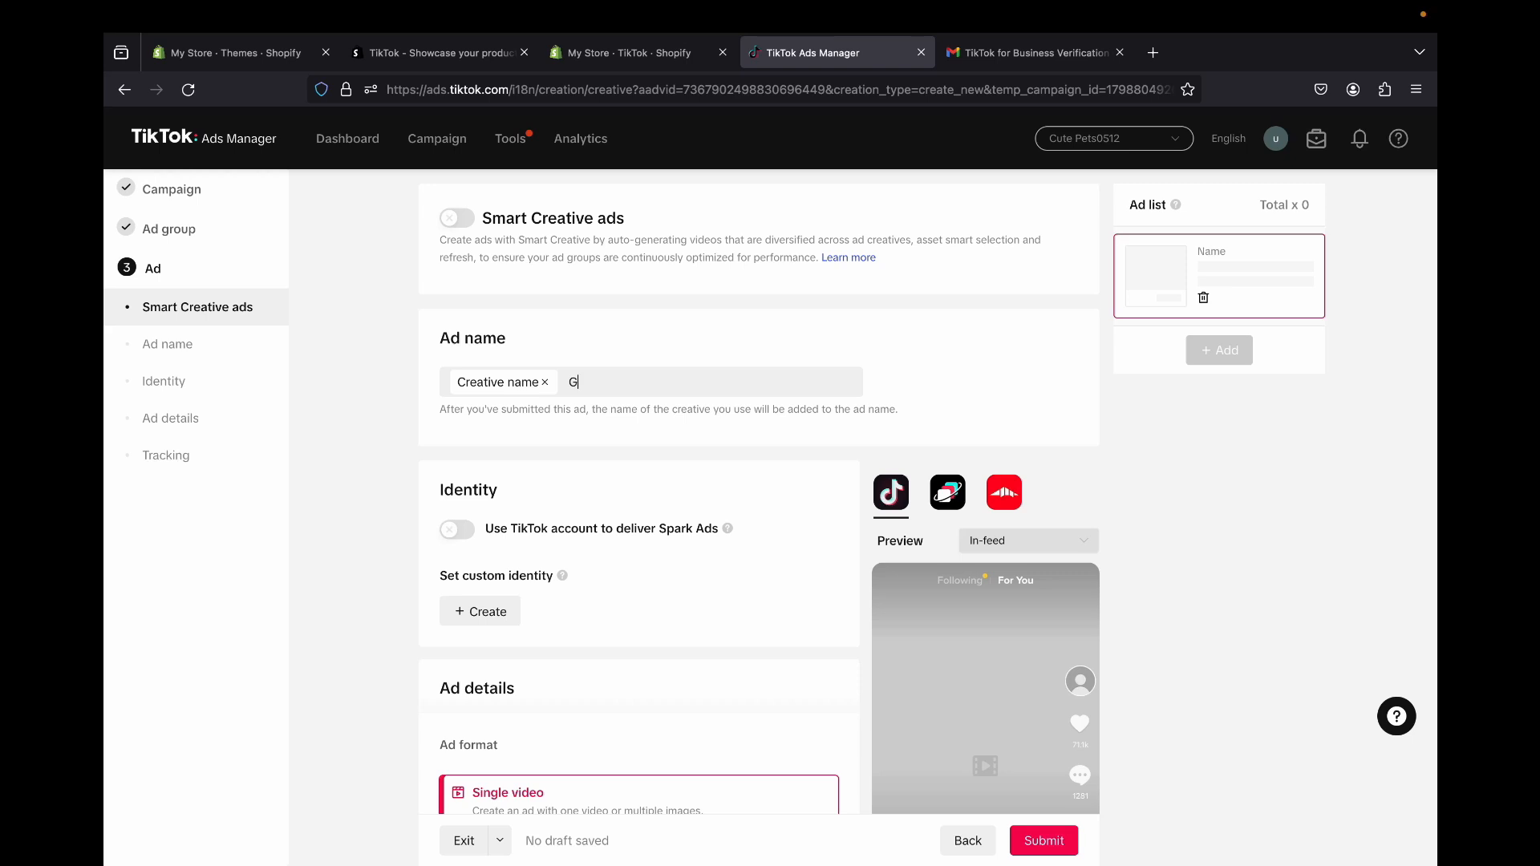
pyautogui.write('roup A')
# Create a custom identity for the ad with the display name "first try"
pyautogui.scroll(-2, 759, 498)
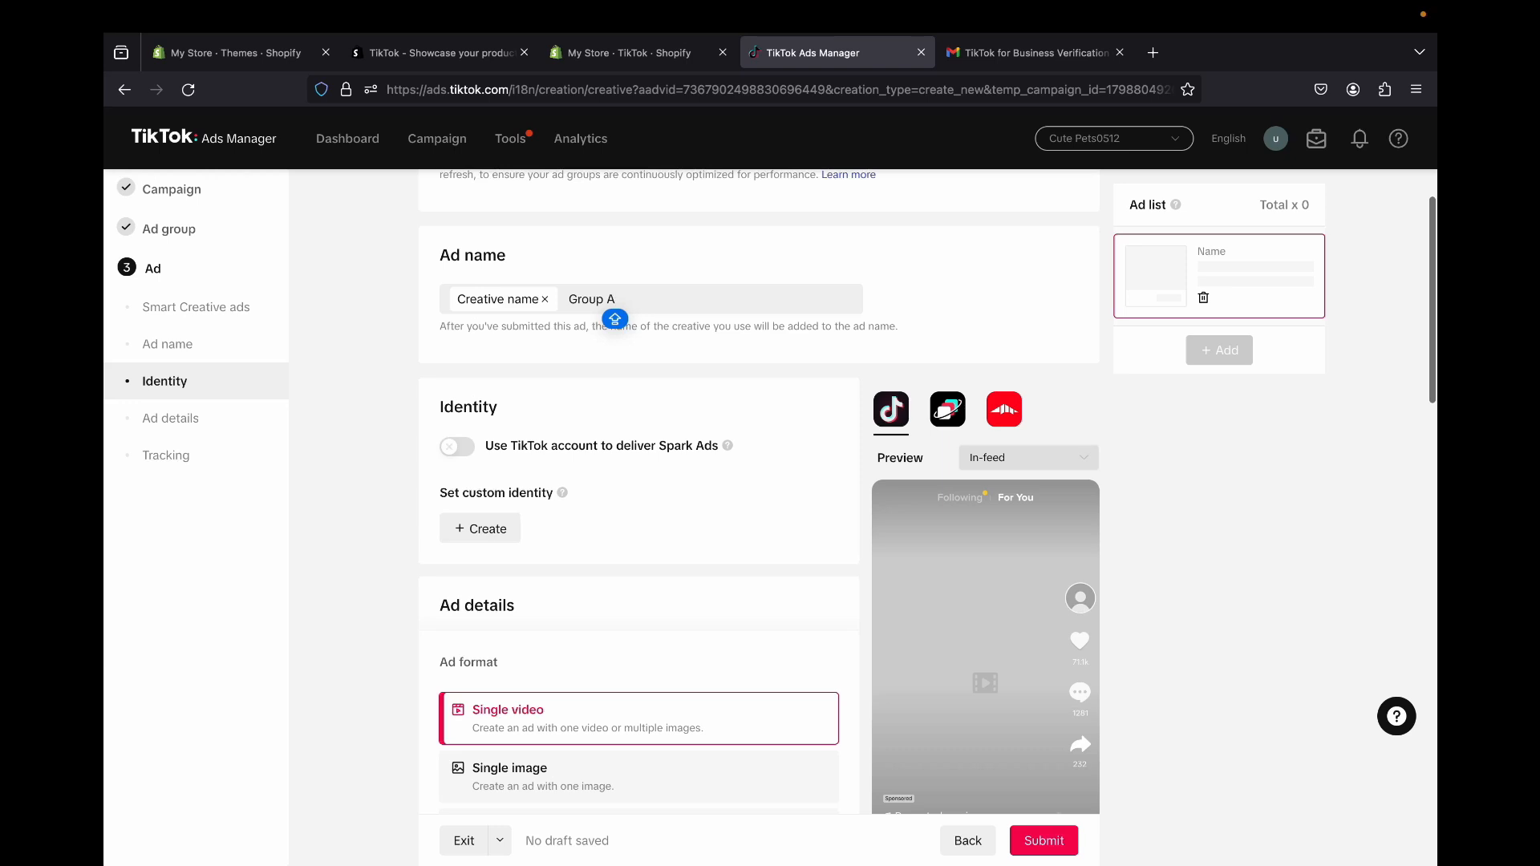
pyautogui.click(480, 529)
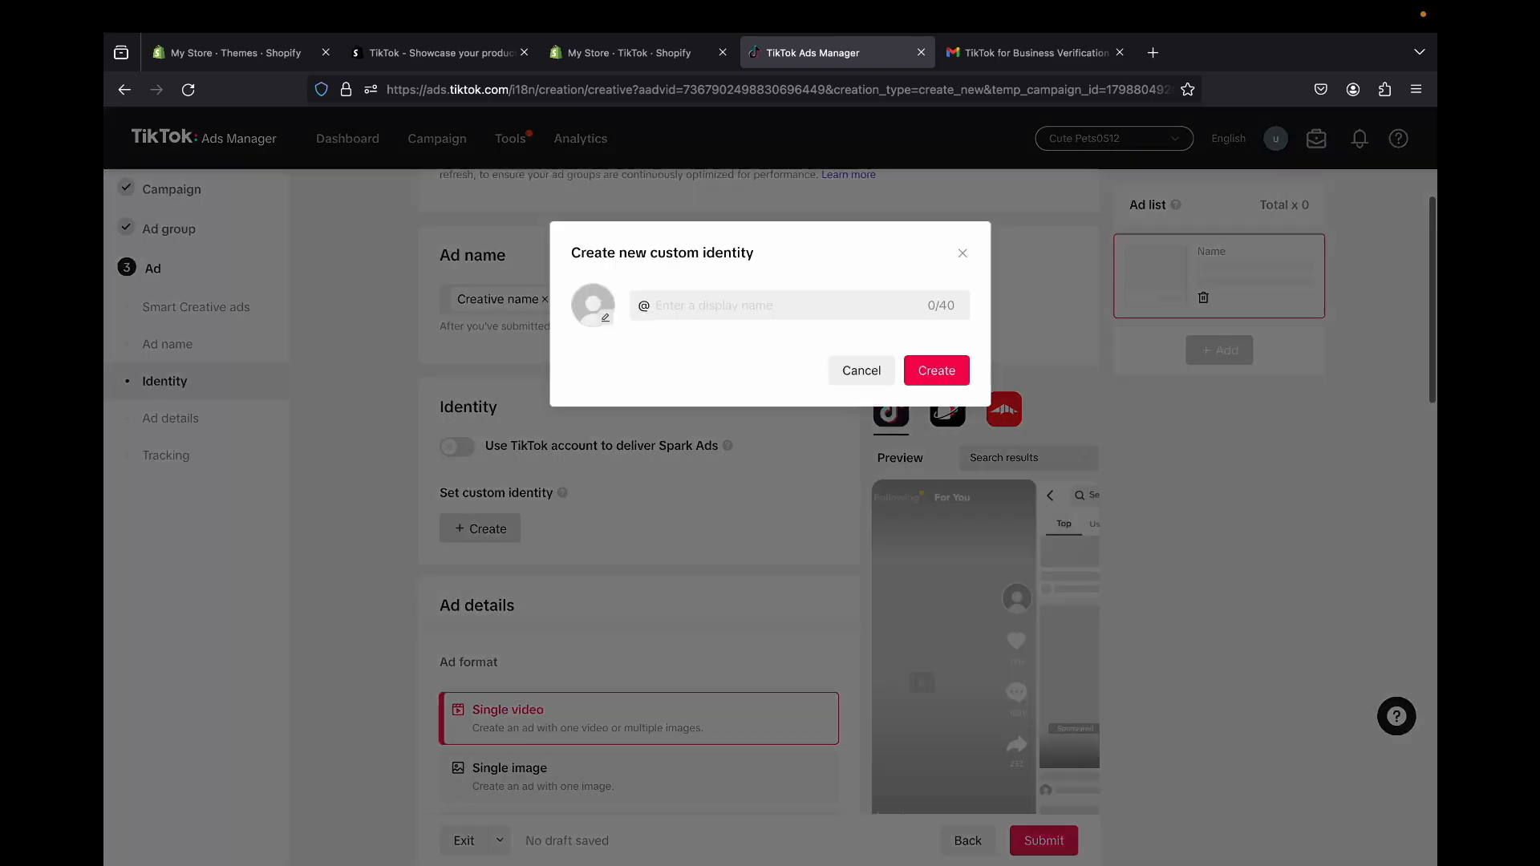
pyautogui.click(656, 305)
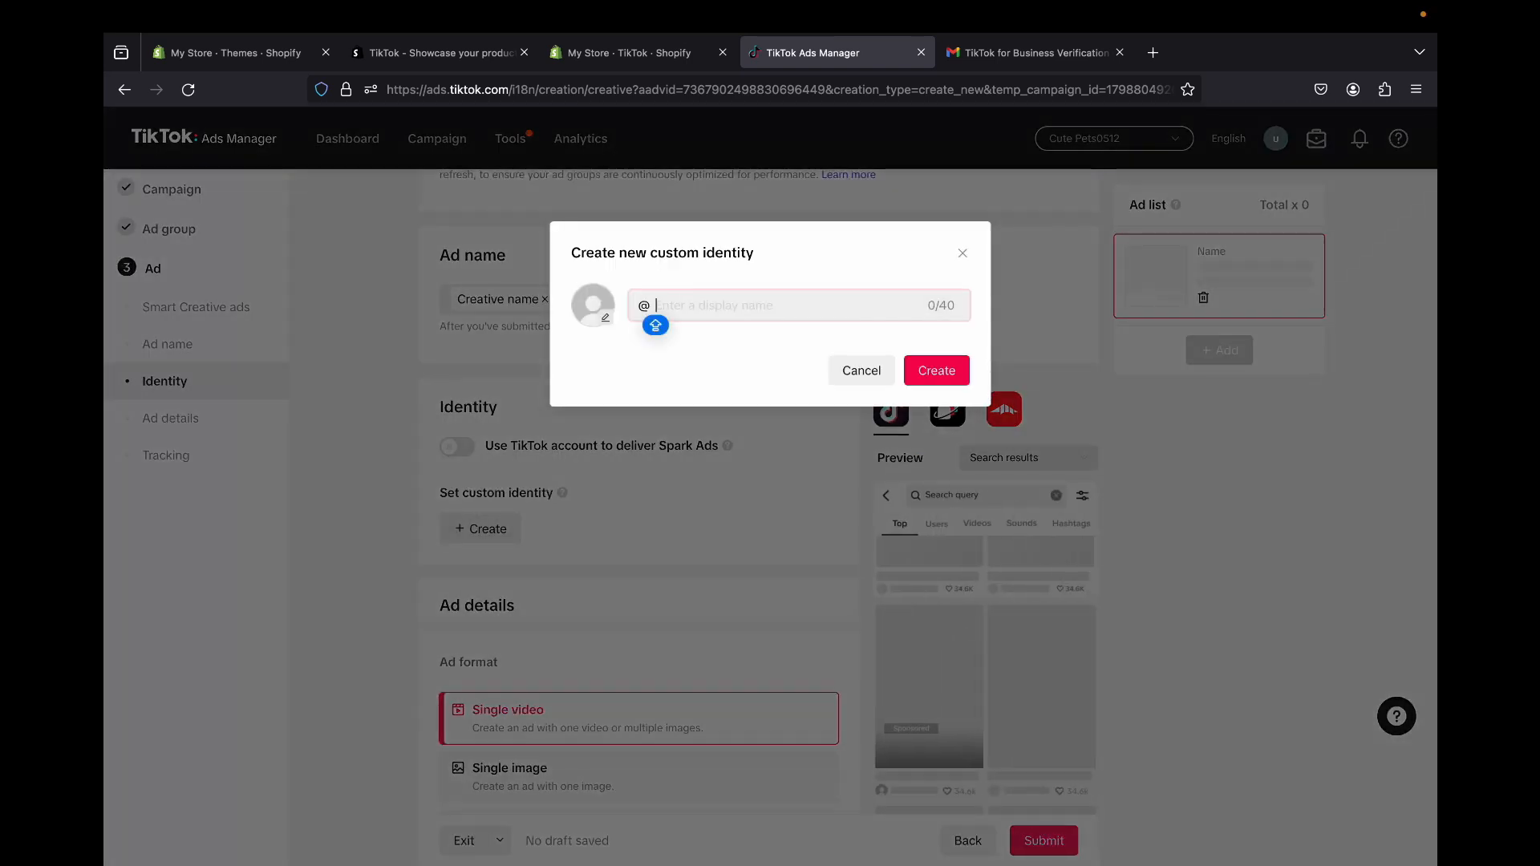
pyautogui.write('first try')
pyautogui.click(937, 370)
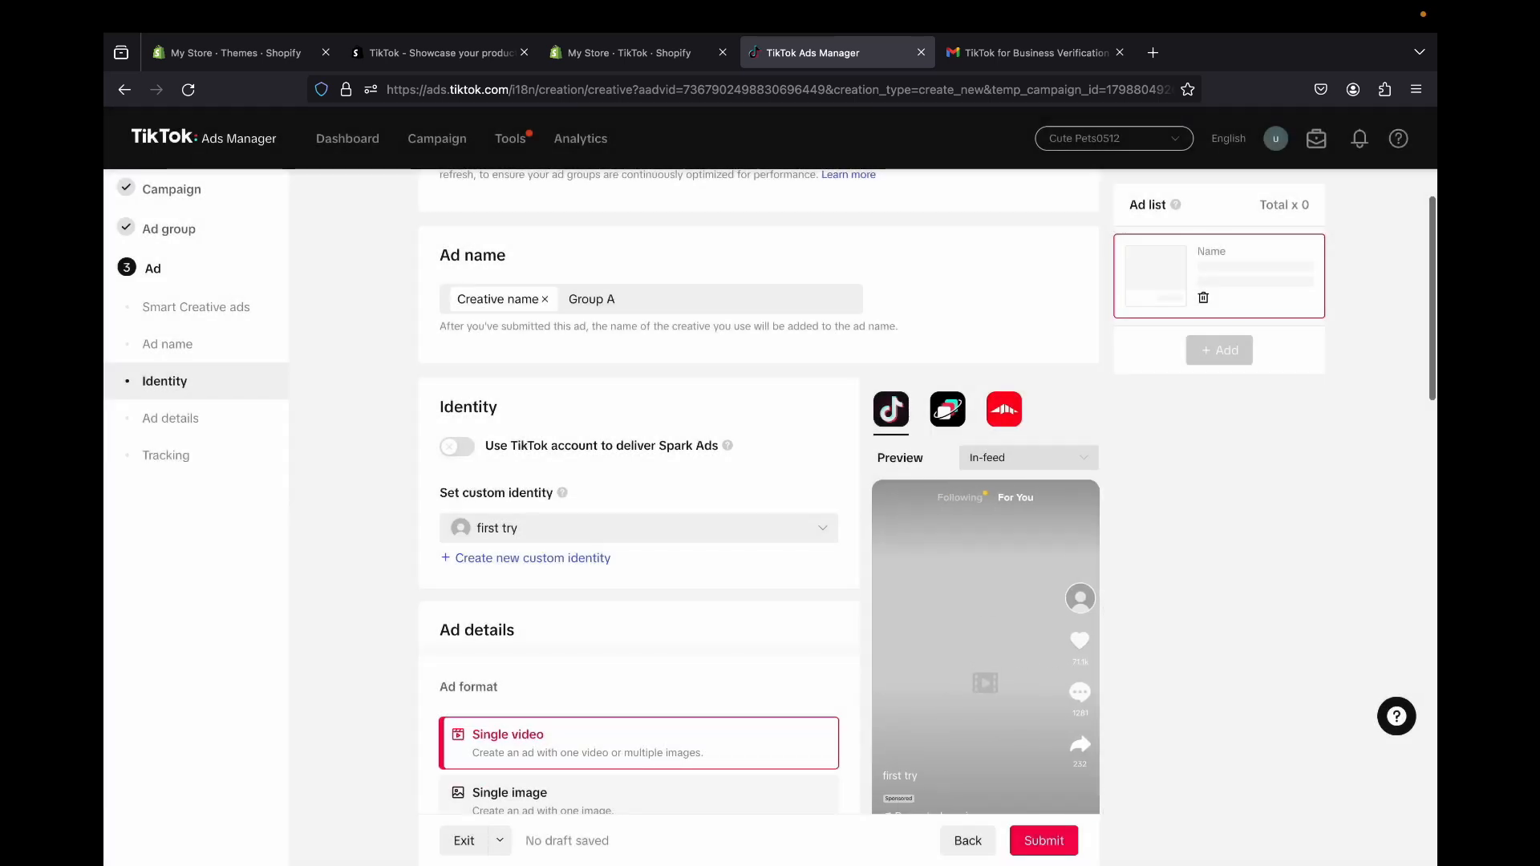
# Upload the video RPReplay_Final1714743685.mov as the creative for the single video ad
pyautogui.scroll(-3, 762, 482)
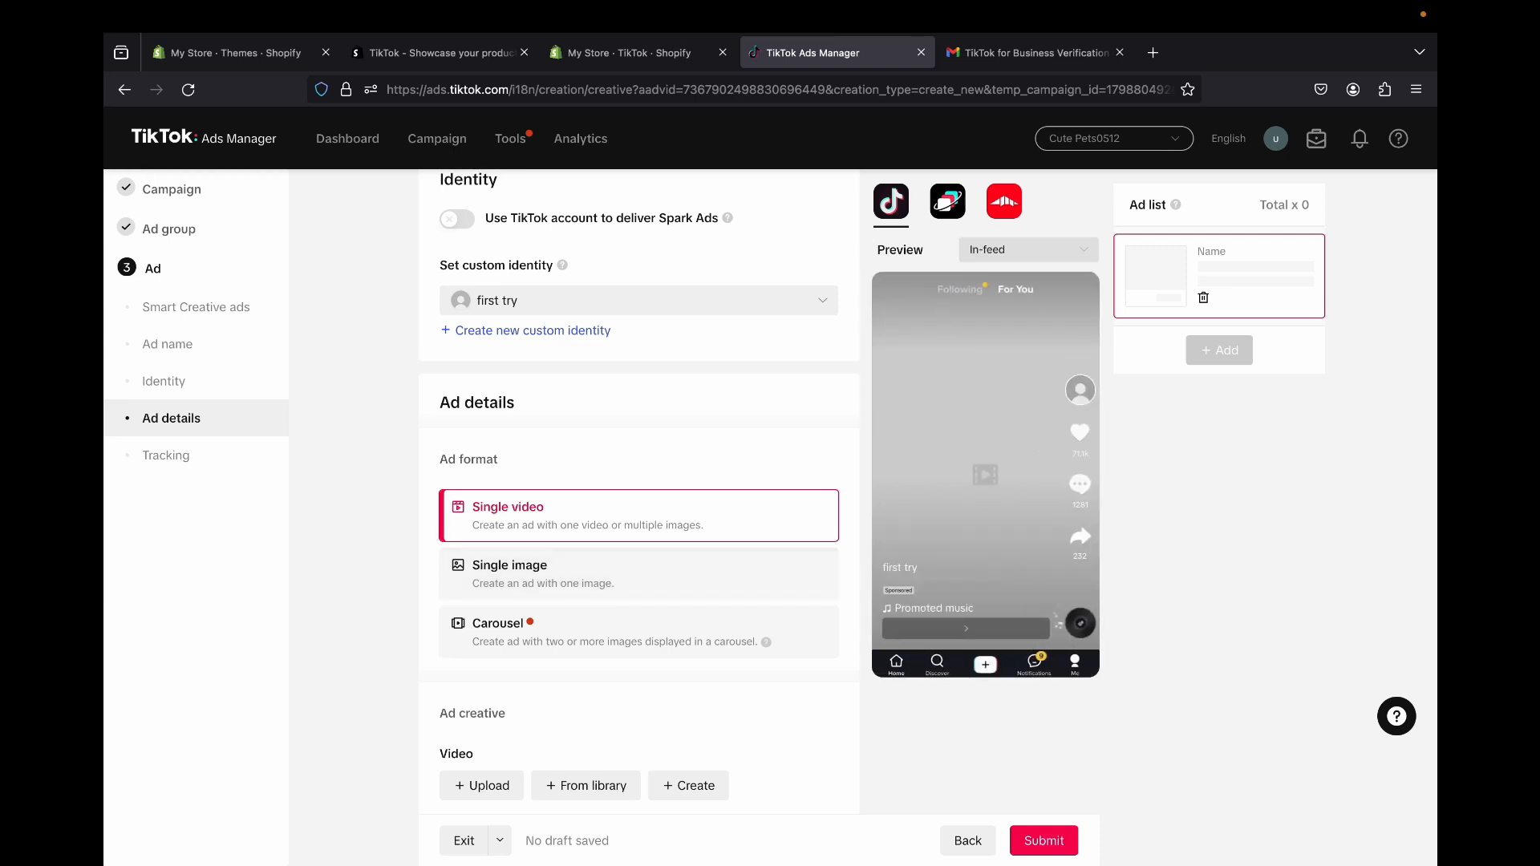
pyautogui.scroll(-1, 639, 481)
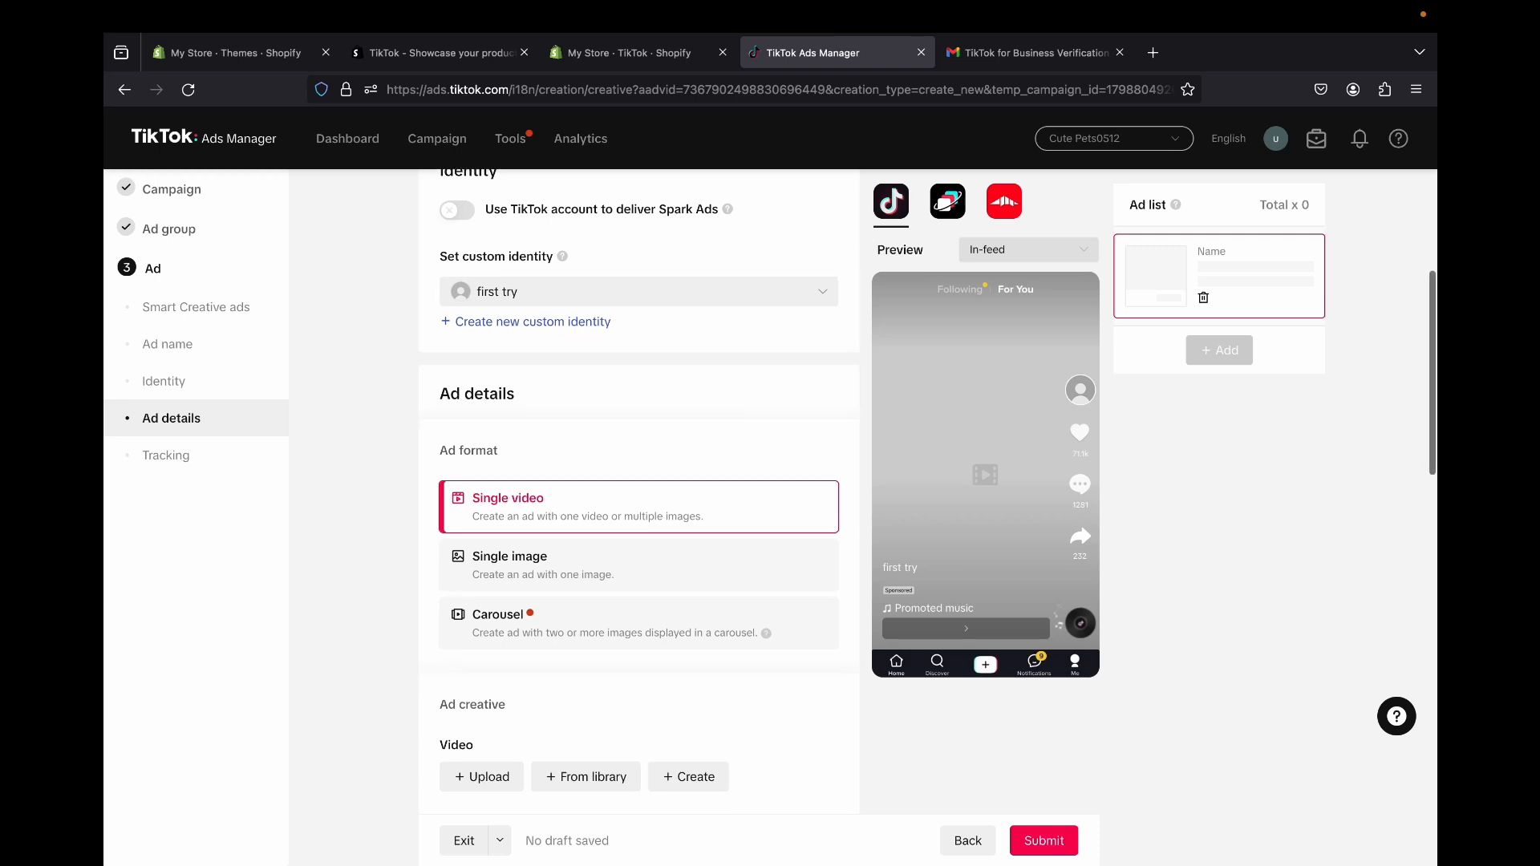
pyautogui.scroll(-2, 638, 481)
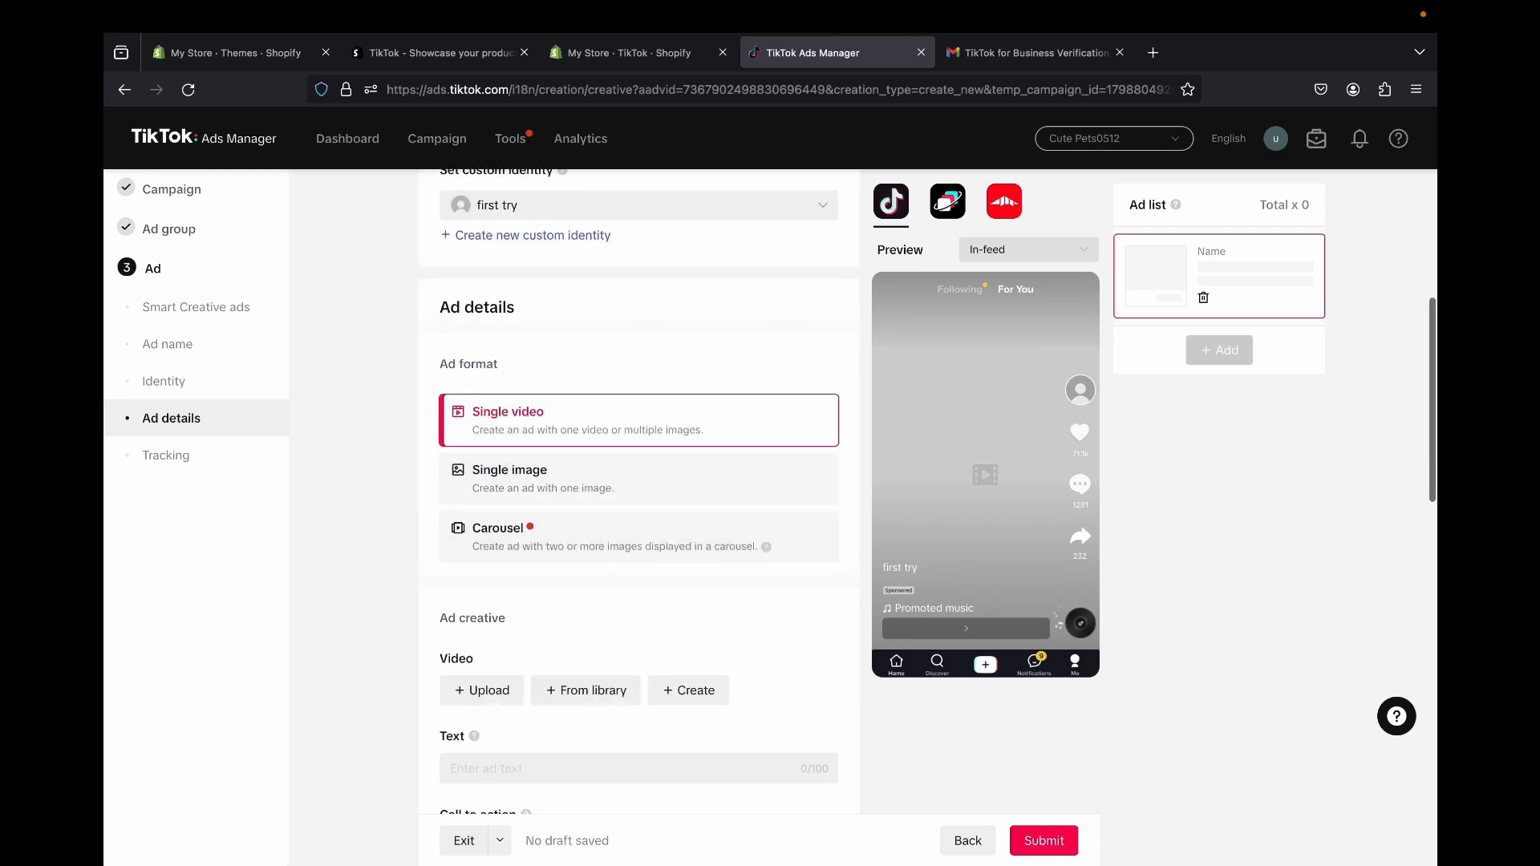
pyautogui.scroll(-3, 639, 482)
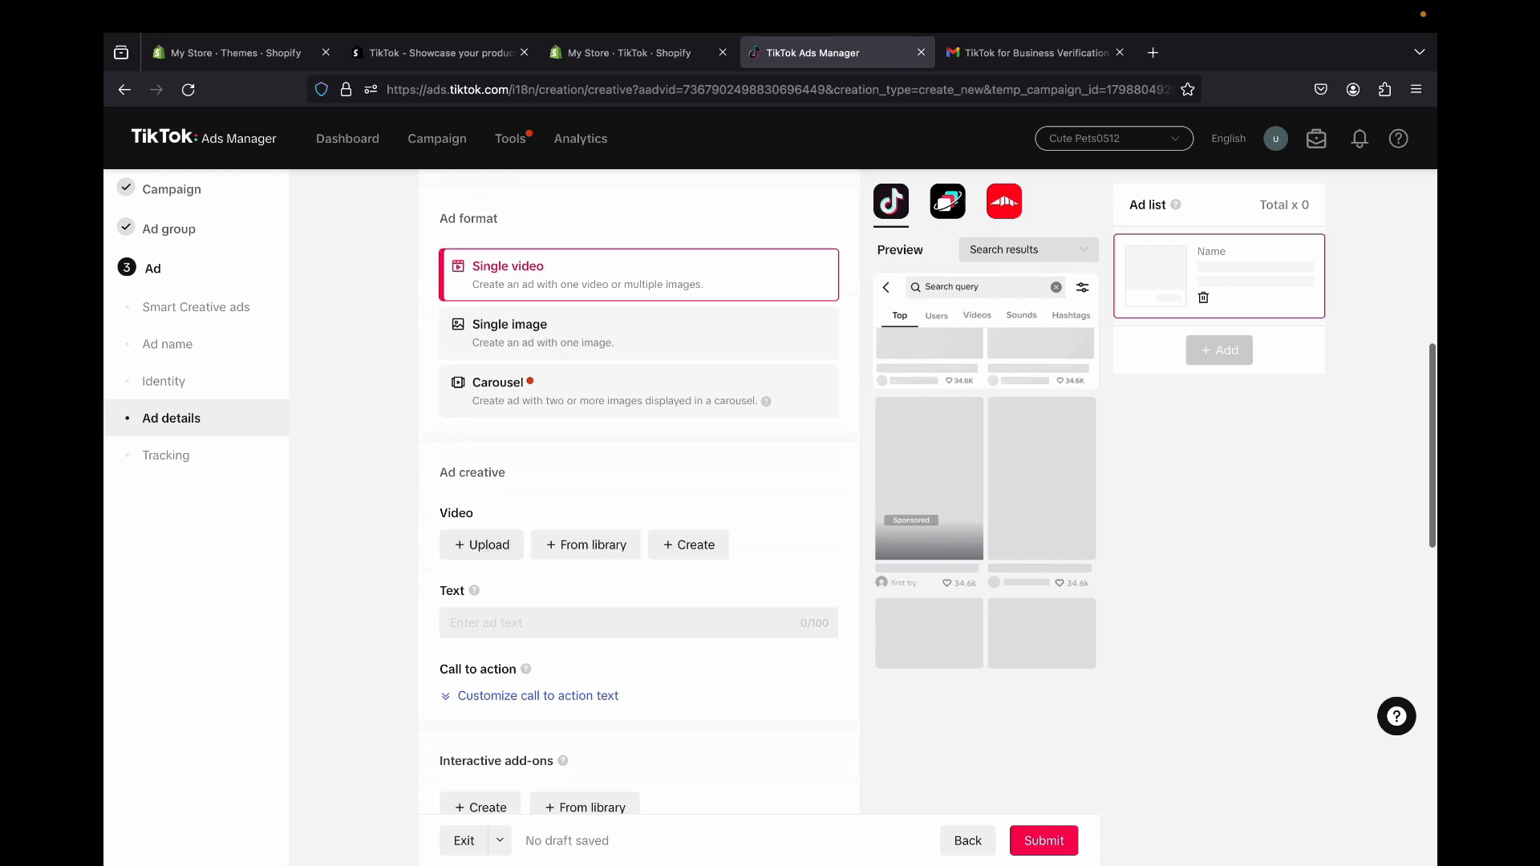
pyautogui.moveTo(474, 590)
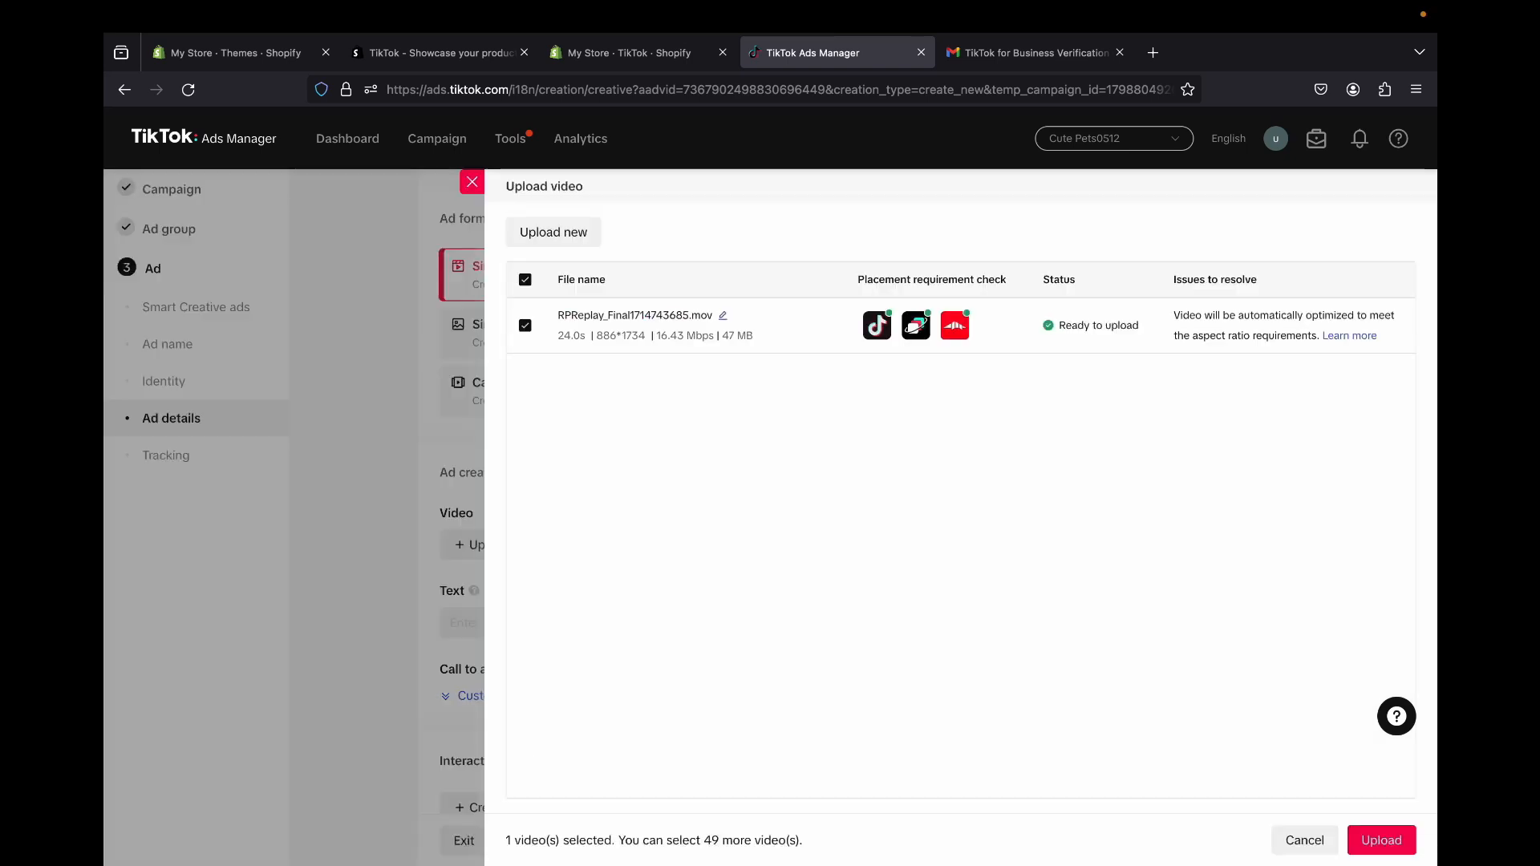
pyautogui.click(1379, 840)
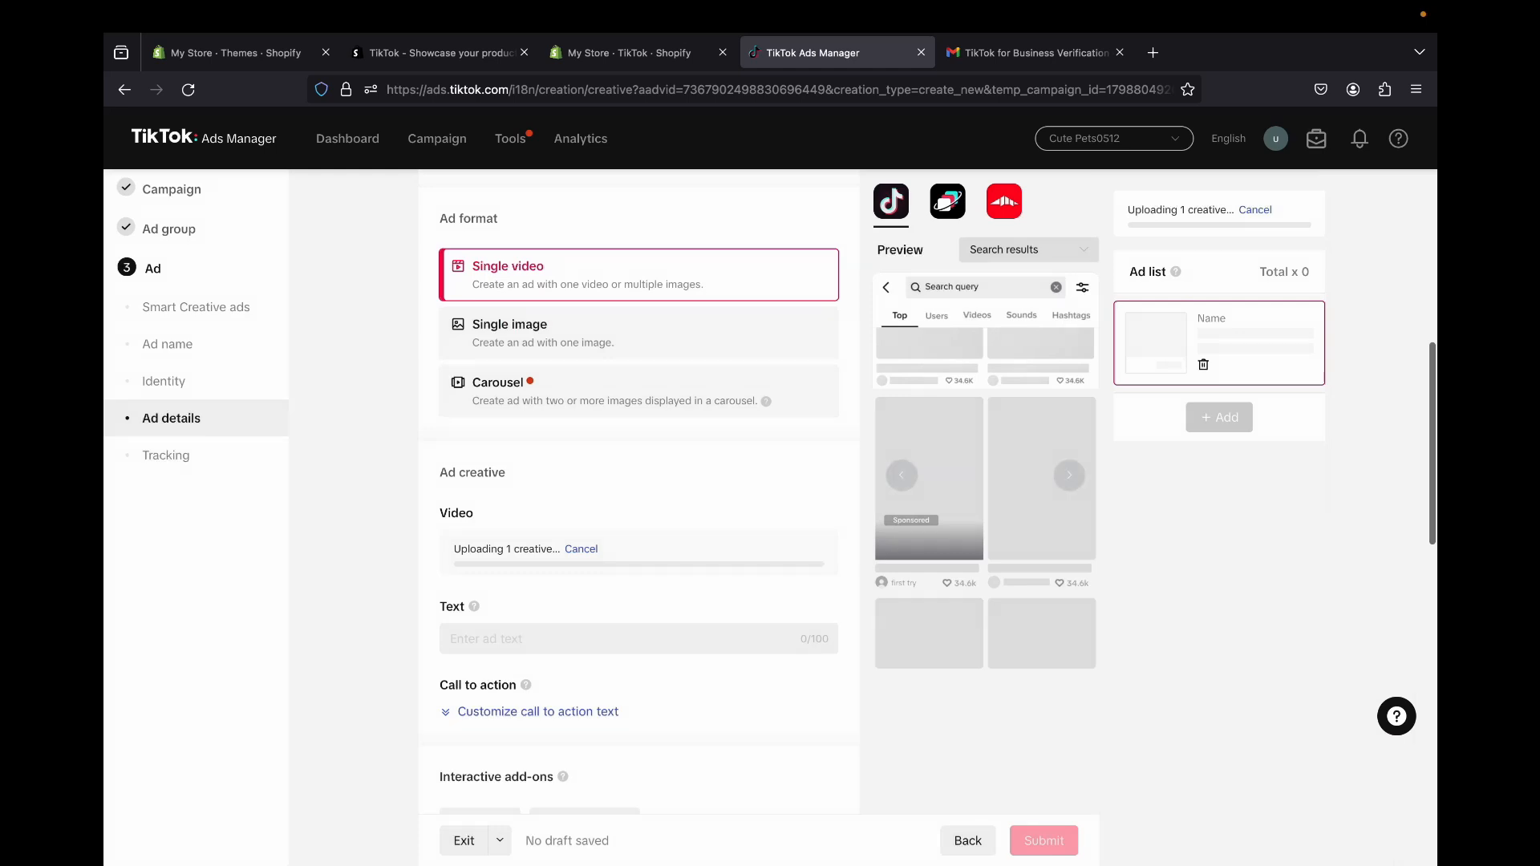
pyautogui.scroll(-5, 639, 482)
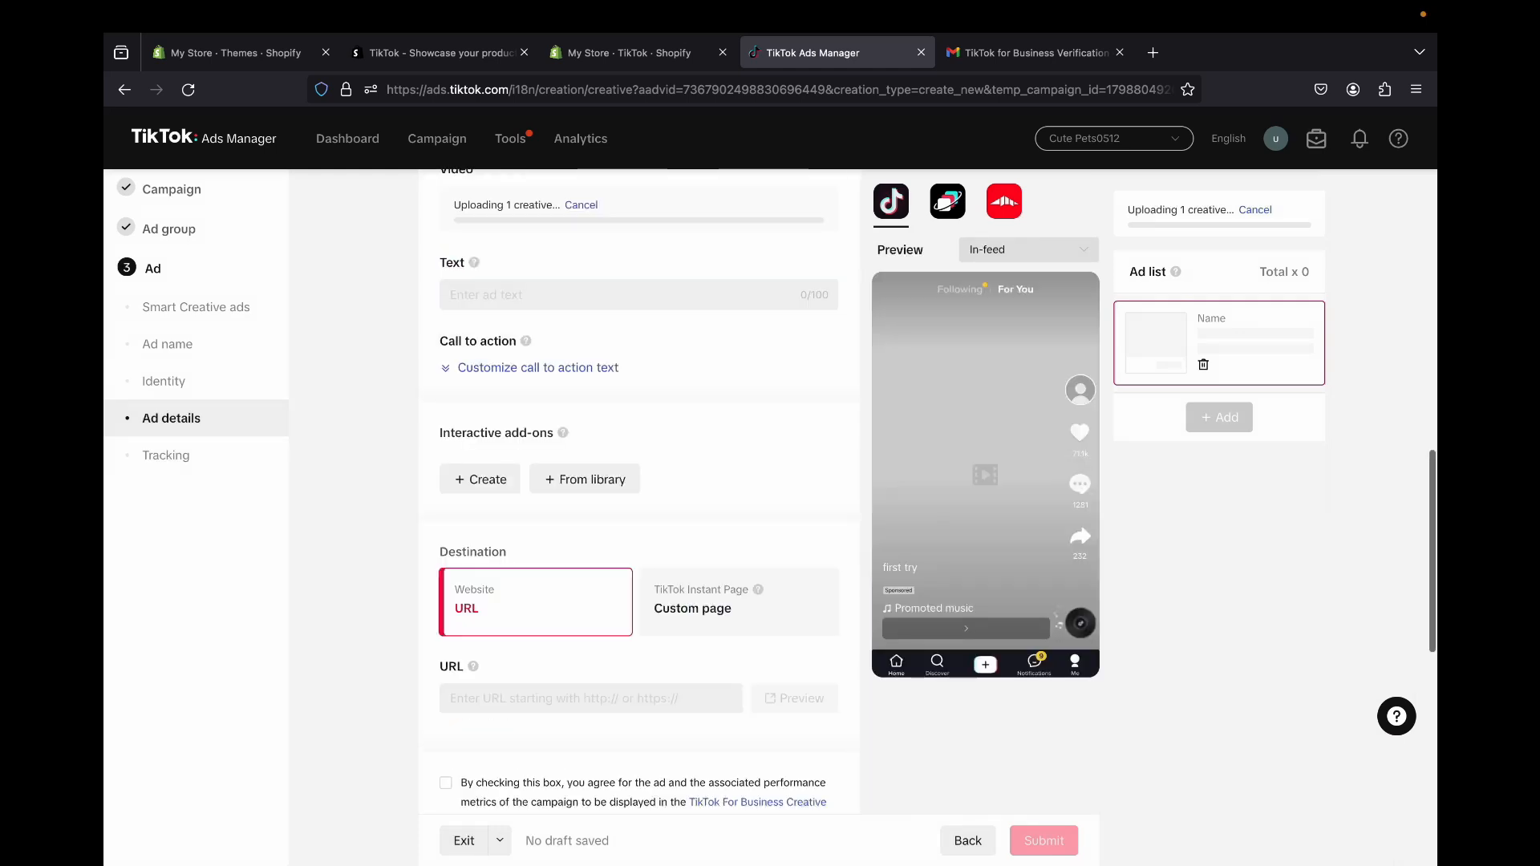
pyautogui.scroll(4, 639, 481)
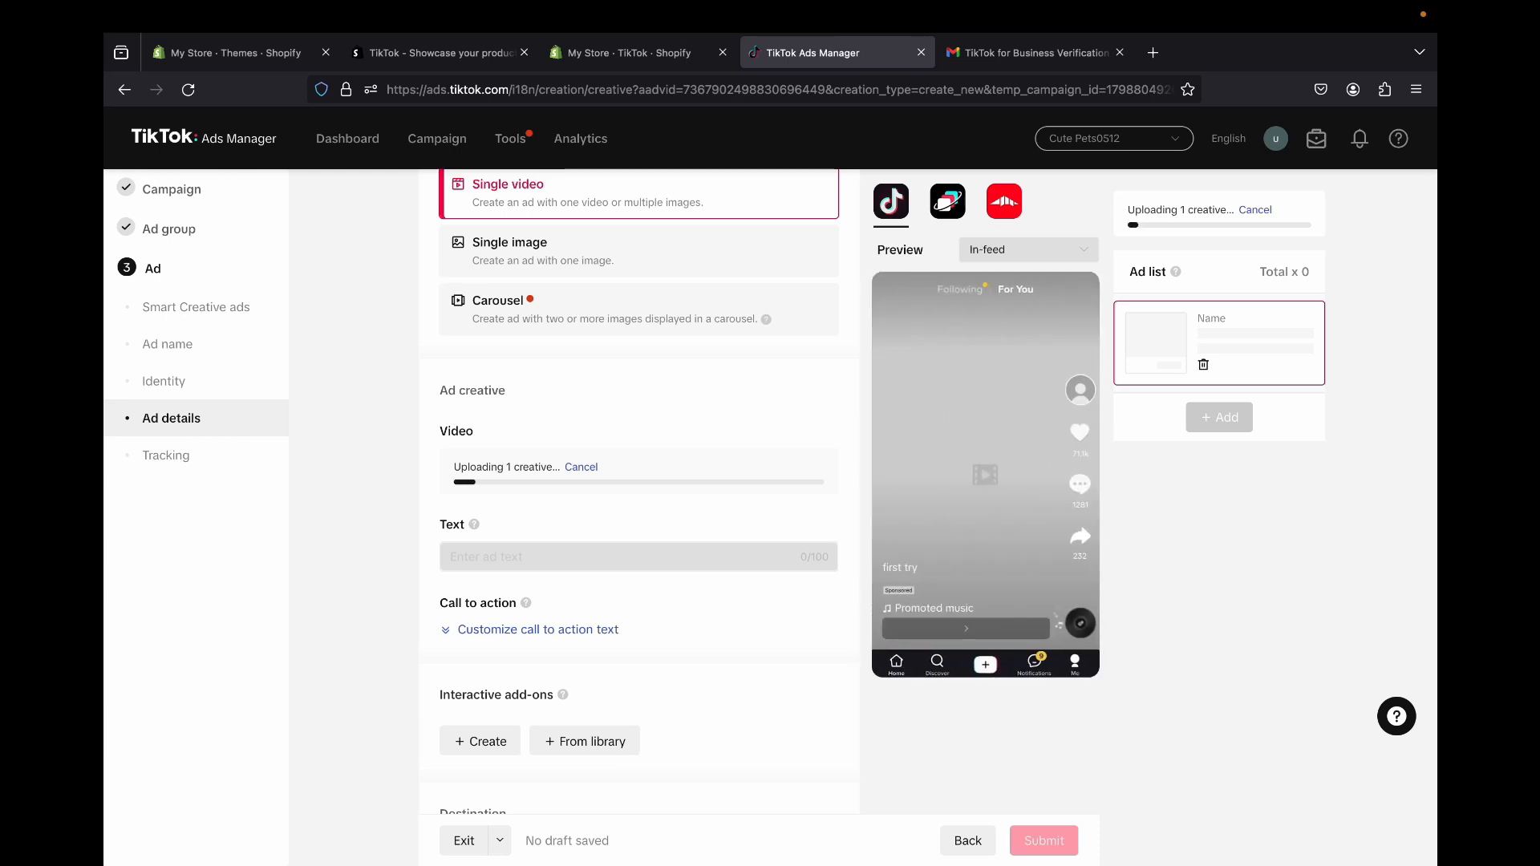
# Open the store's Steamy Cat Brush product page and set its link as the ad's website destination URL
pyautogui.scroll(-5, 639, 514)
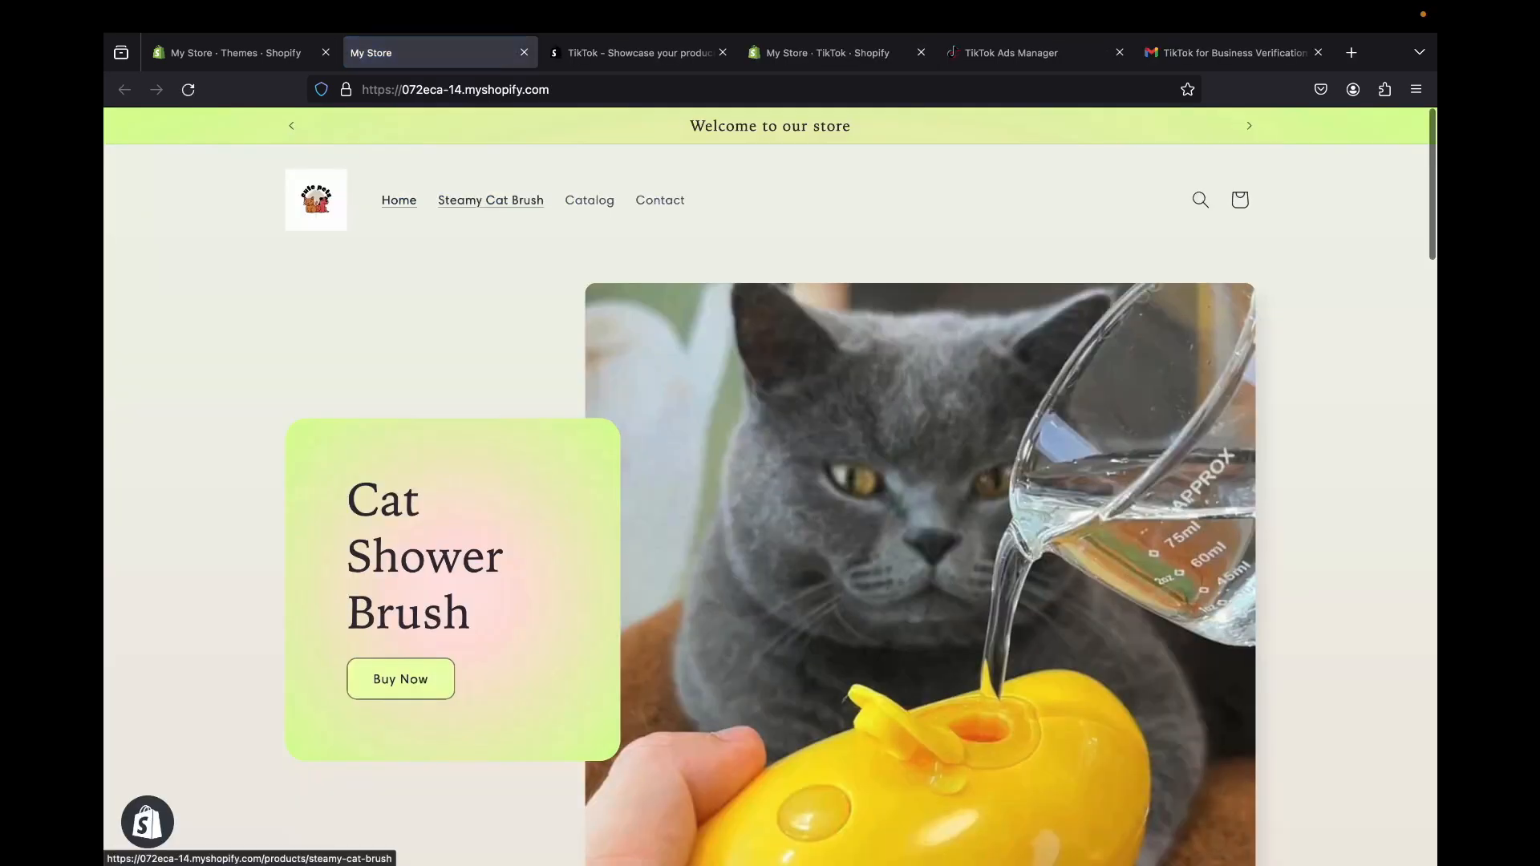
pyautogui.click(490, 200)
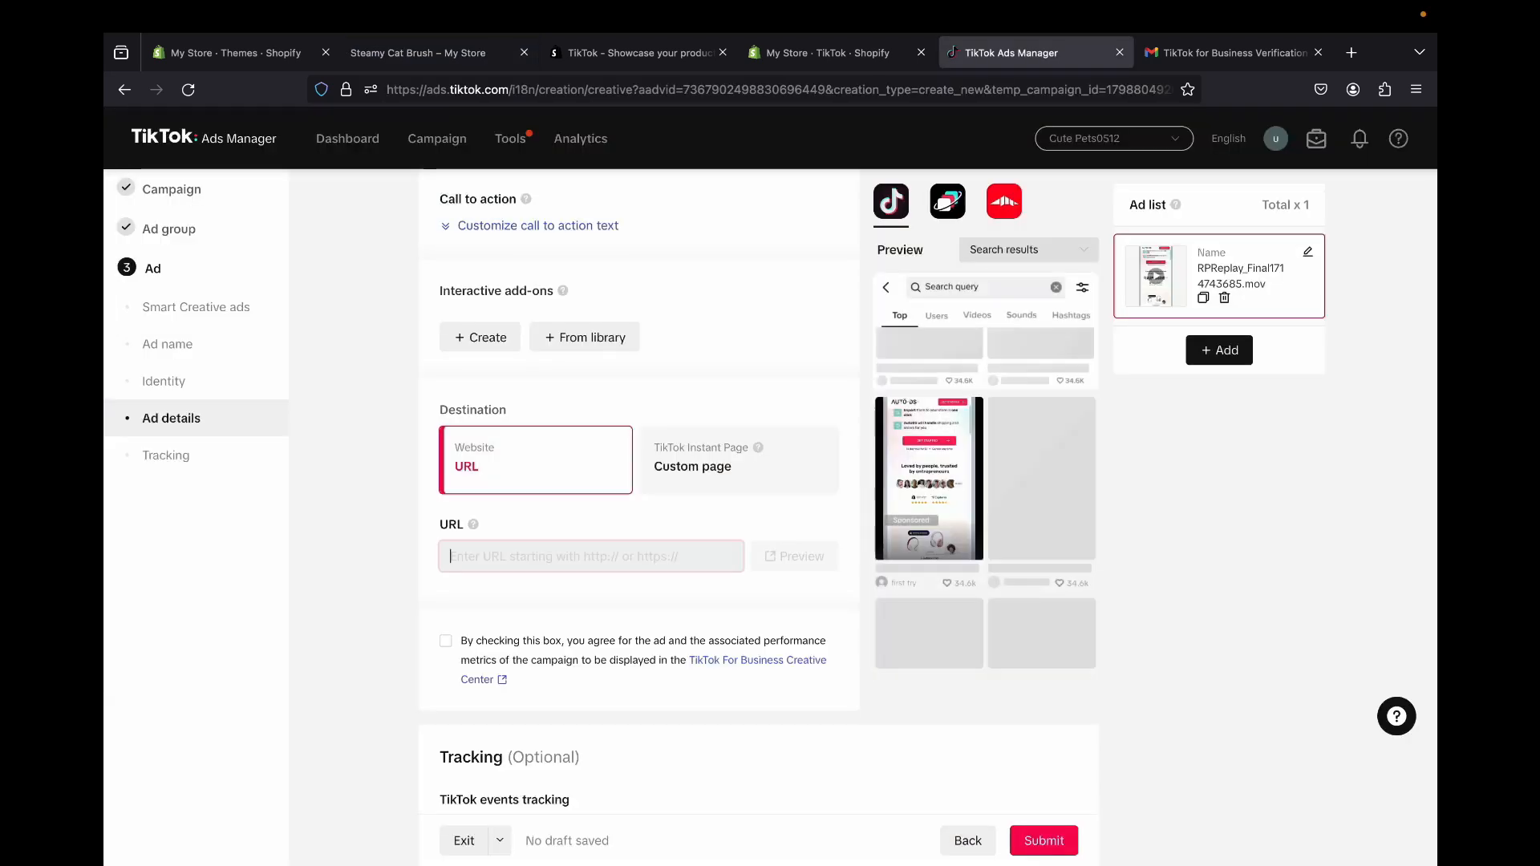
pyautogui.rightClick(502, 550)
pyautogui.click(553, 653)
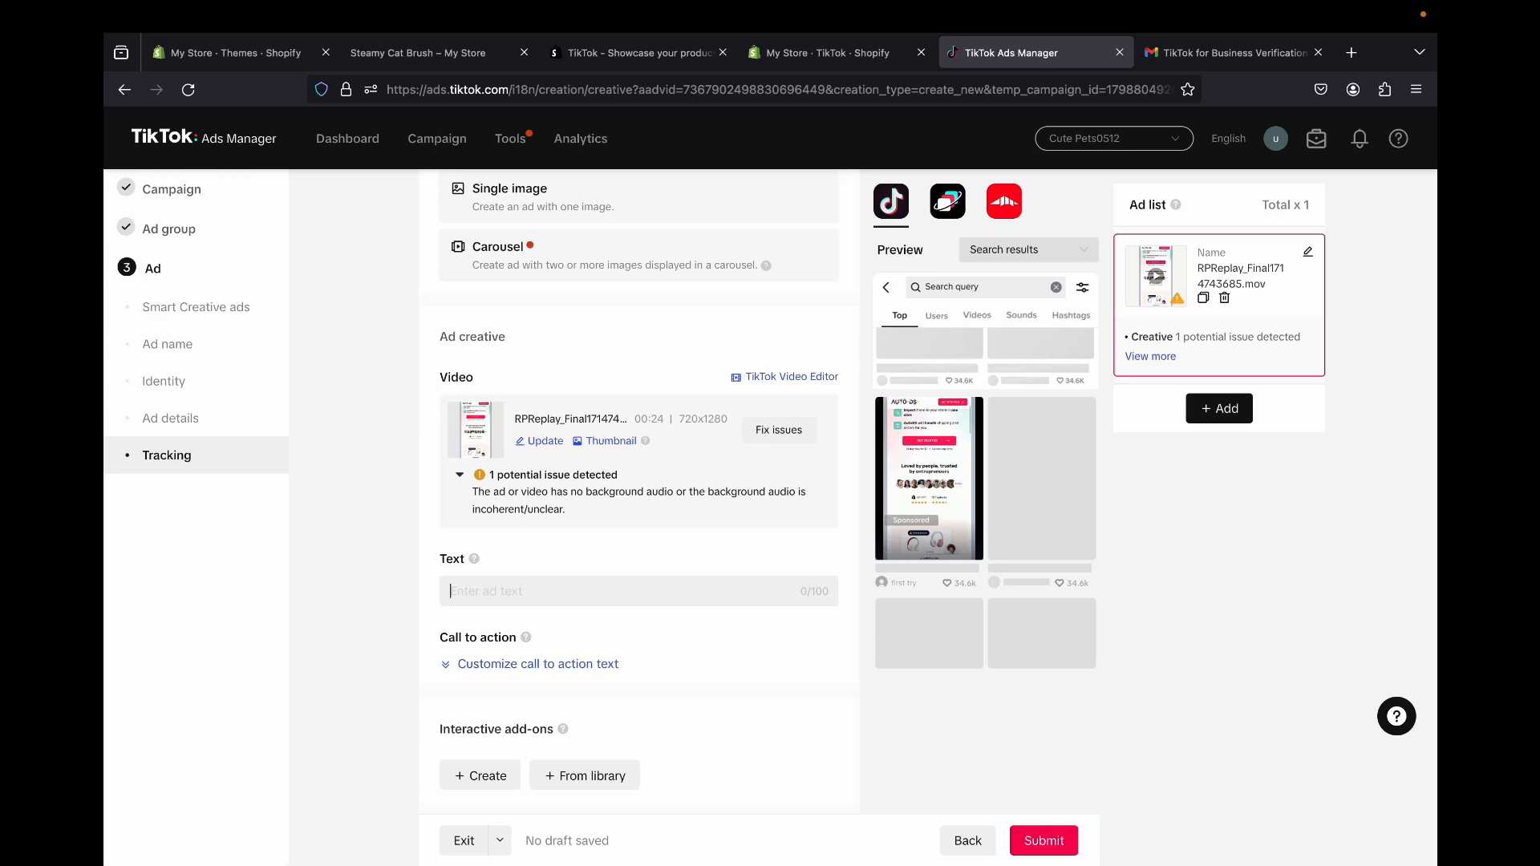
# Enter "Cat Shower Brush" as the ad text
pyautogui.write('C')
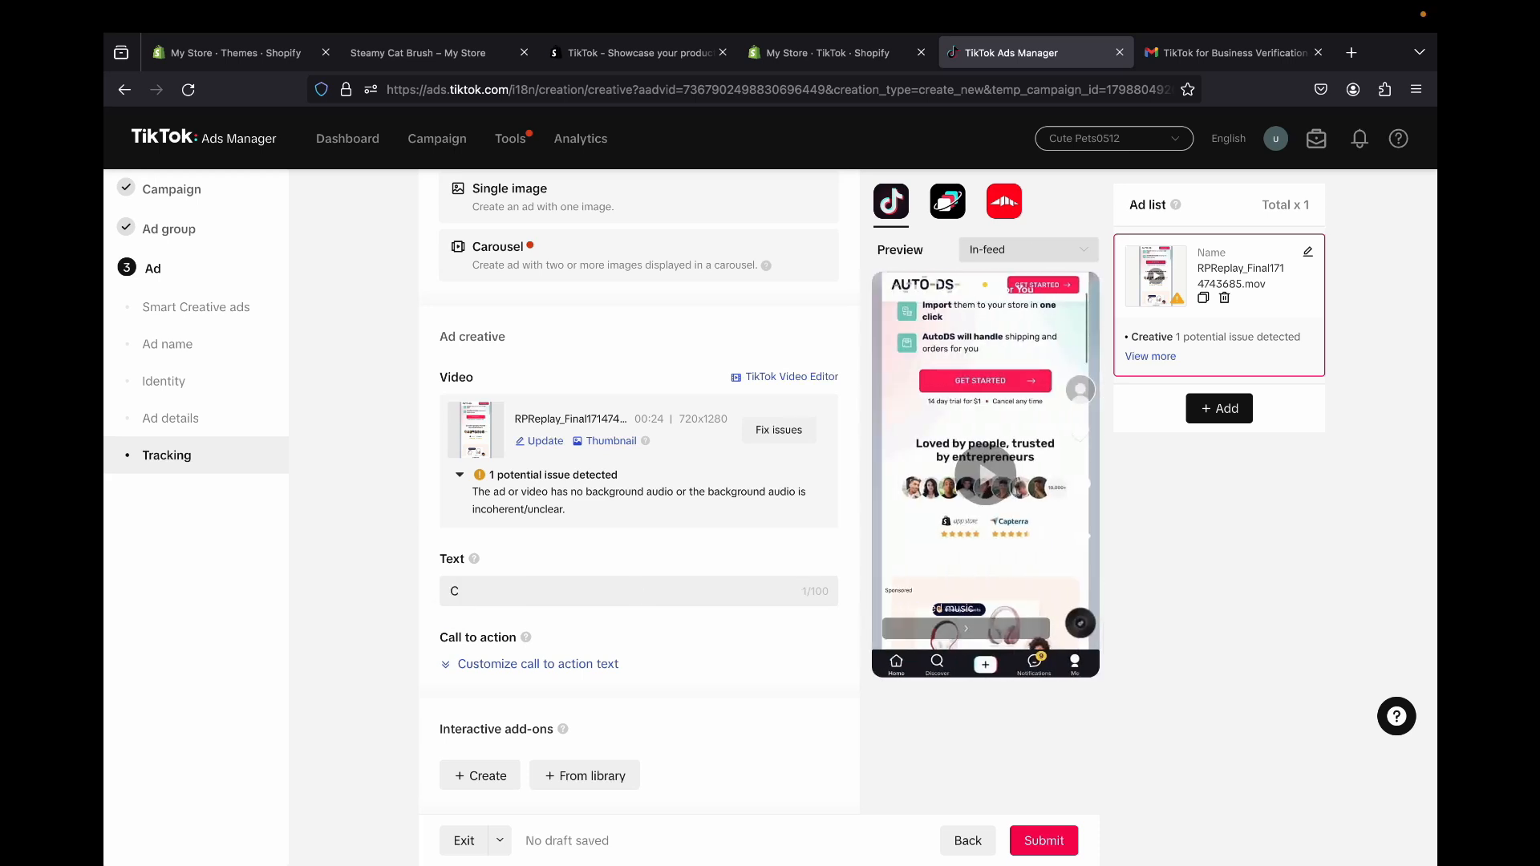
pyautogui.write('at Shower Brusth')
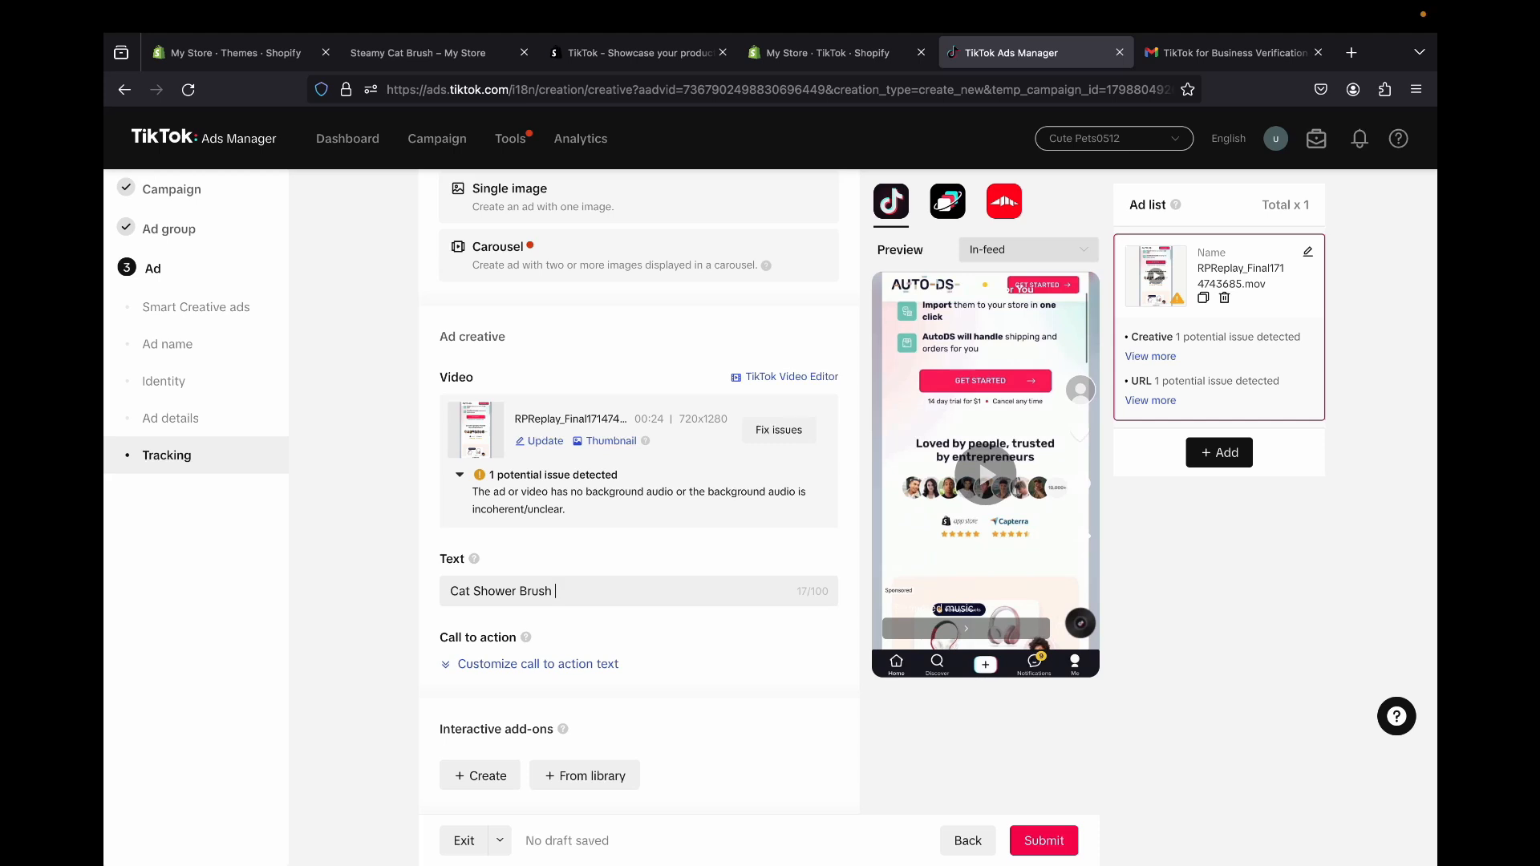
# Review the ad settings from the ad name through tracking, submit the ad, and proceed to adding a new payment method
pyautogui.scroll(-13, 638, 513)
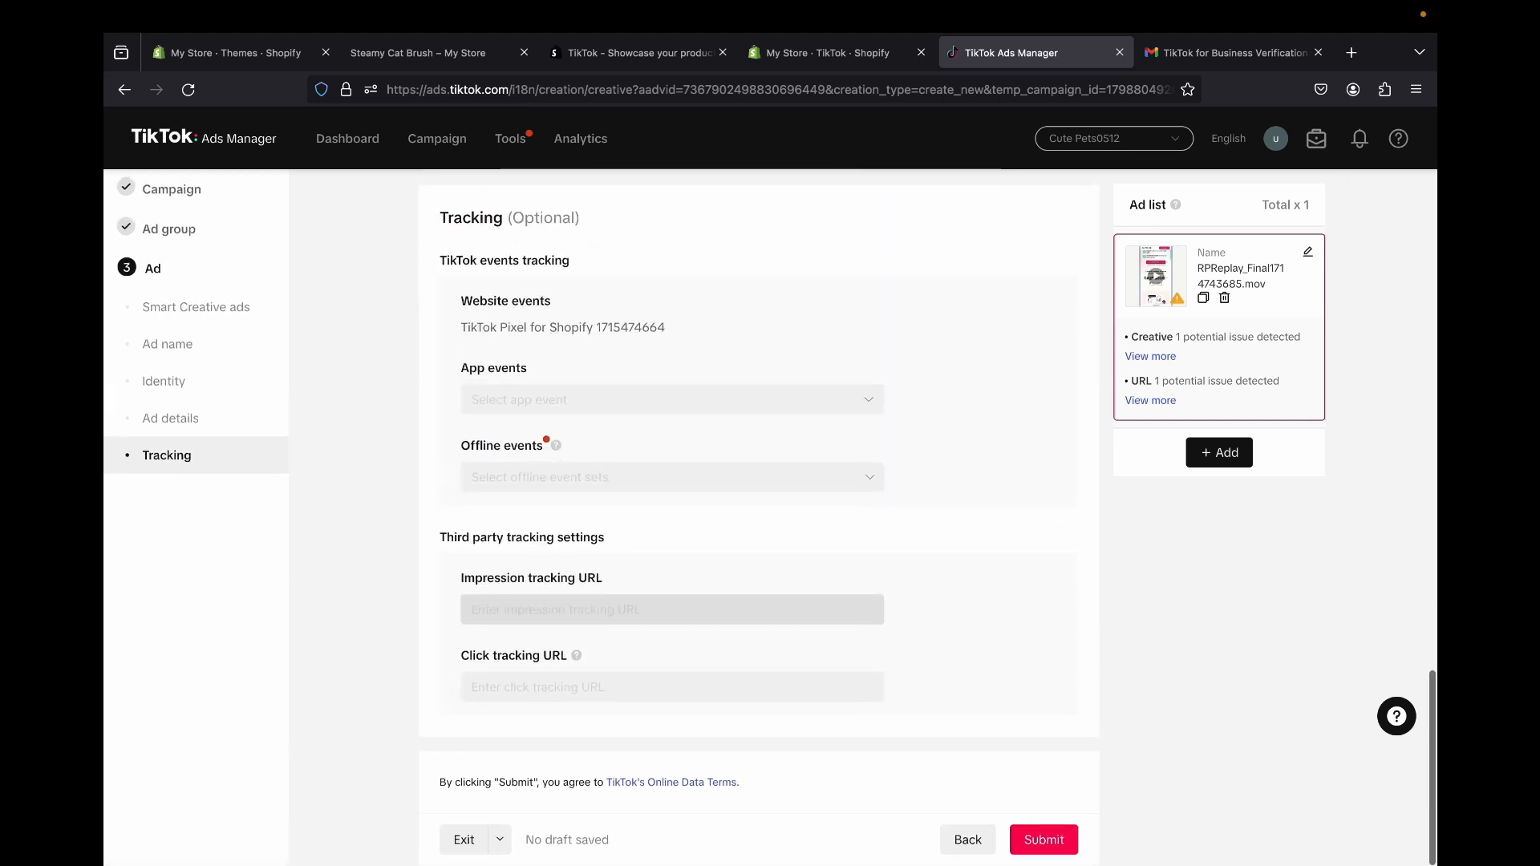
pyautogui.scroll(9, 638, 514)
pyautogui.scroll(10, 638, 513)
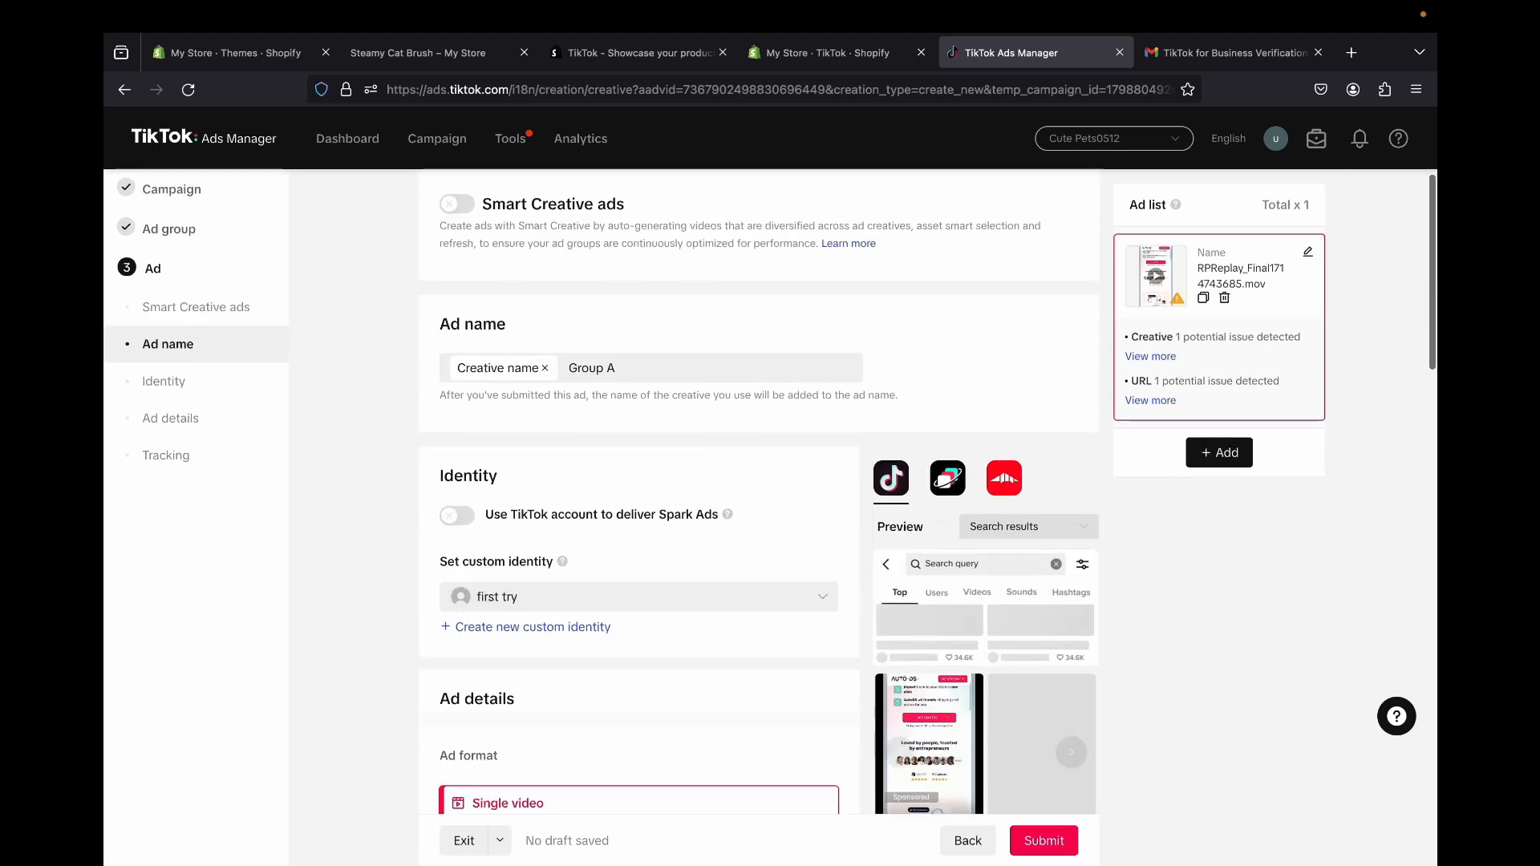
pyautogui.scroll(-15, 638, 514)
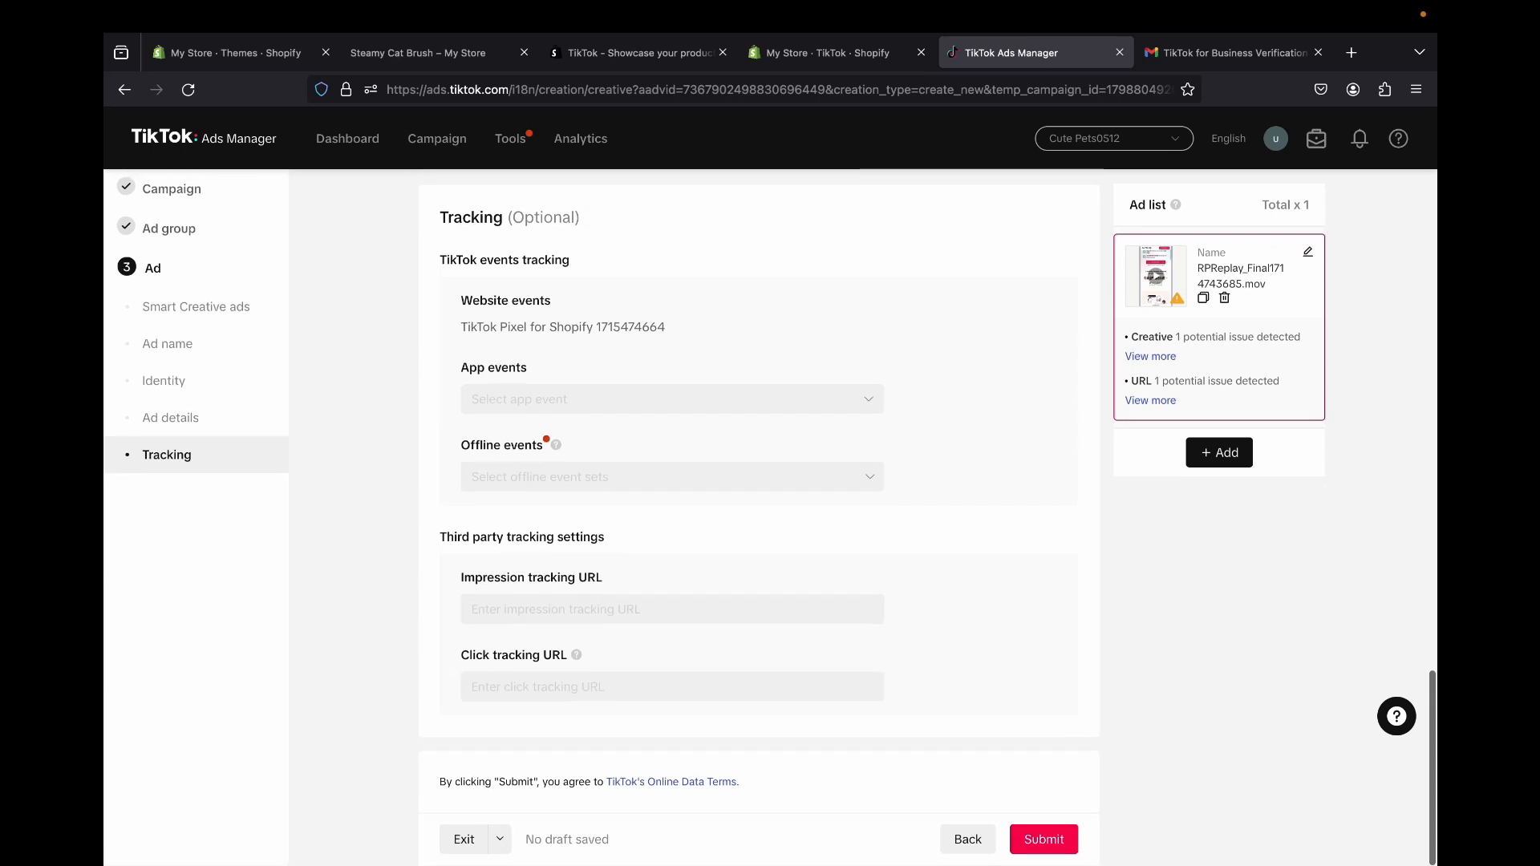
pyautogui.scroll(12, 639, 513)
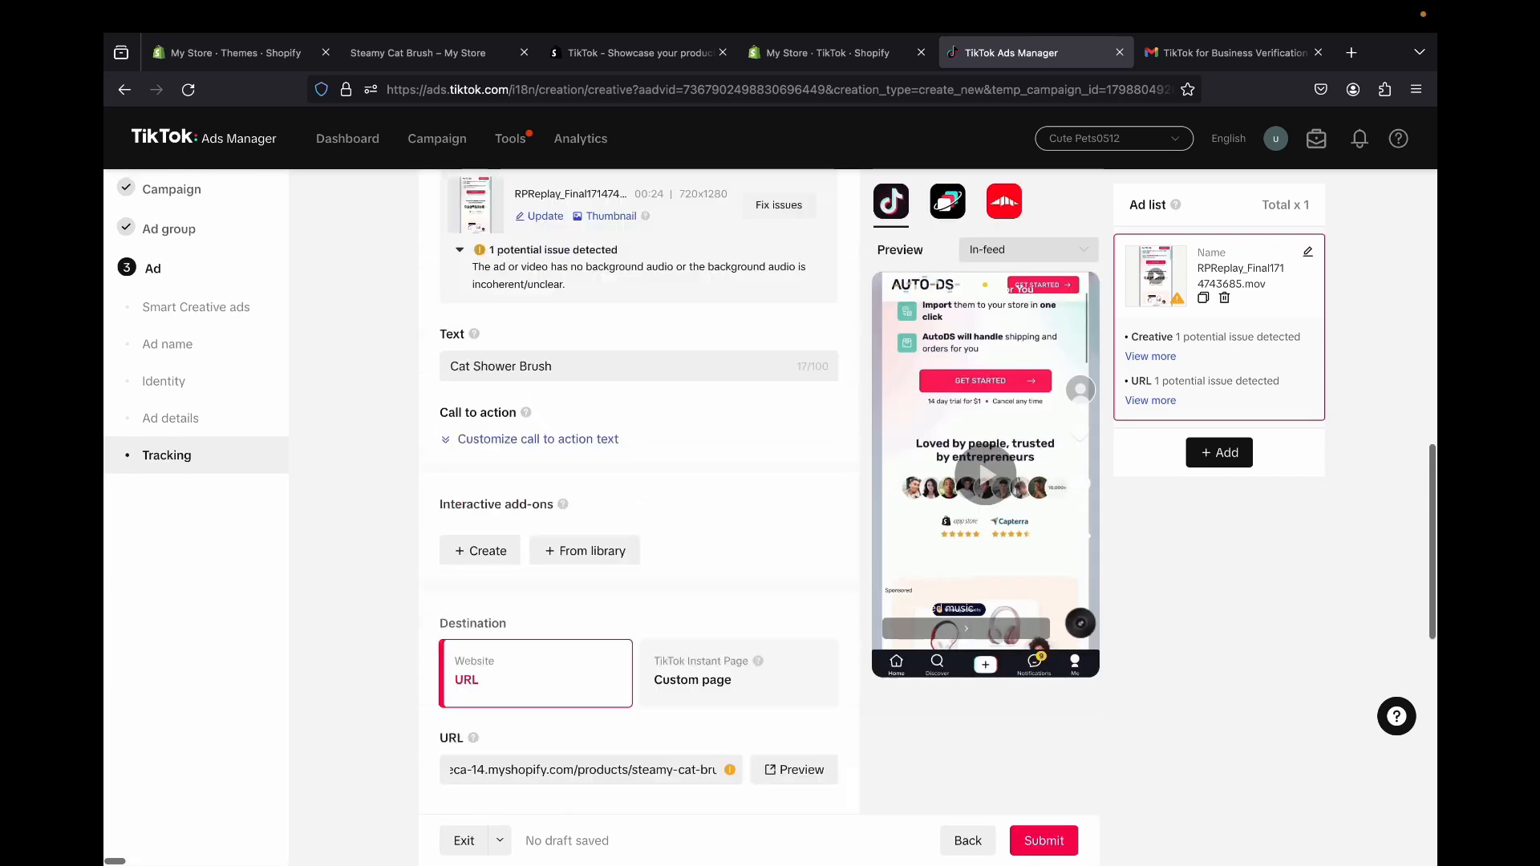
pyautogui.scroll(-2, 639, 514)
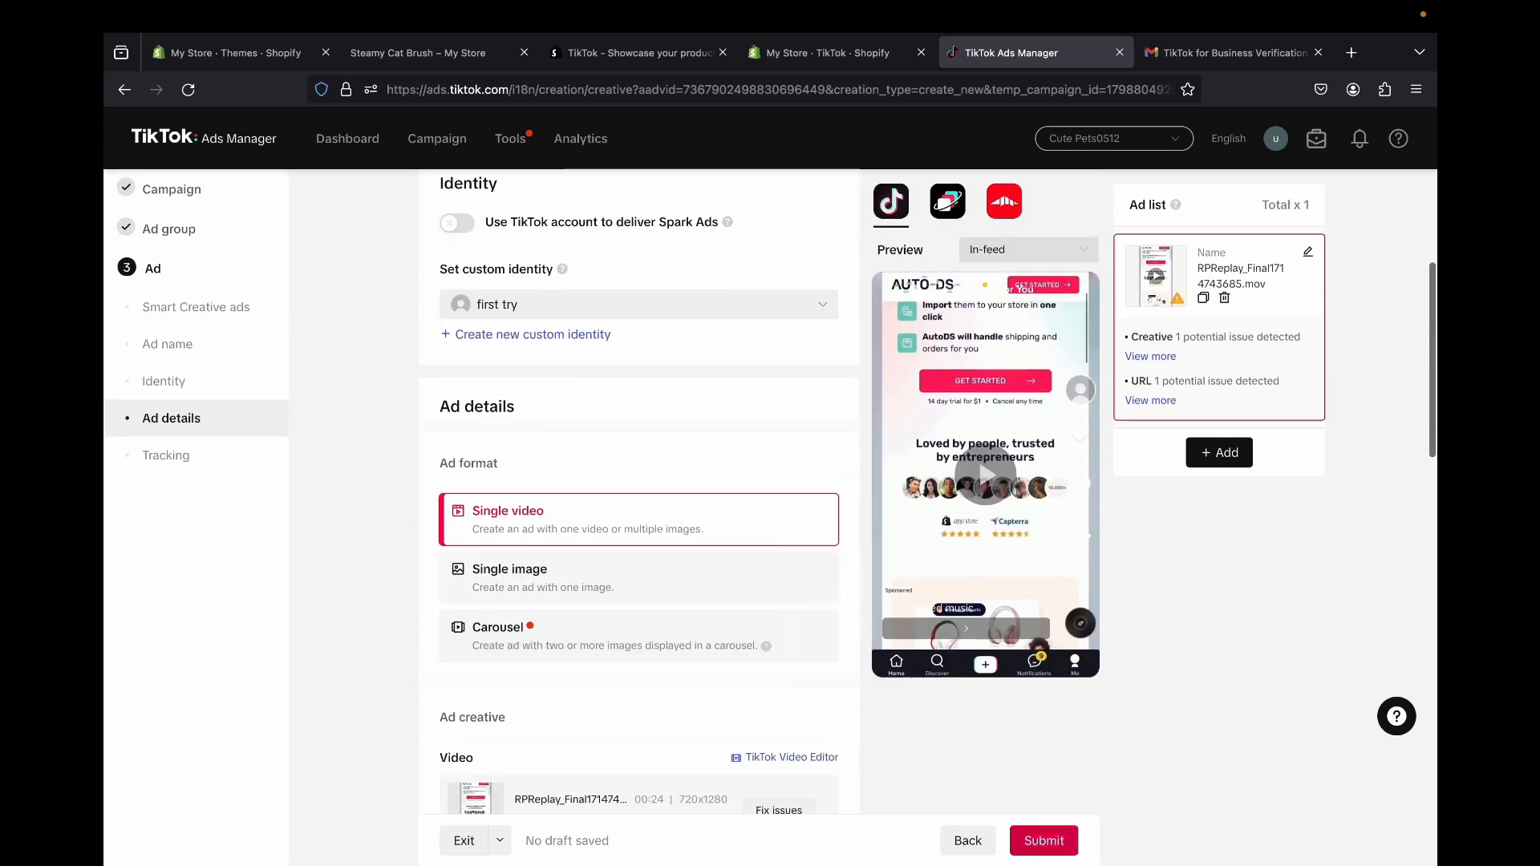
pyautogui.click(1031, 839)
pyautogui.click(919, 541)
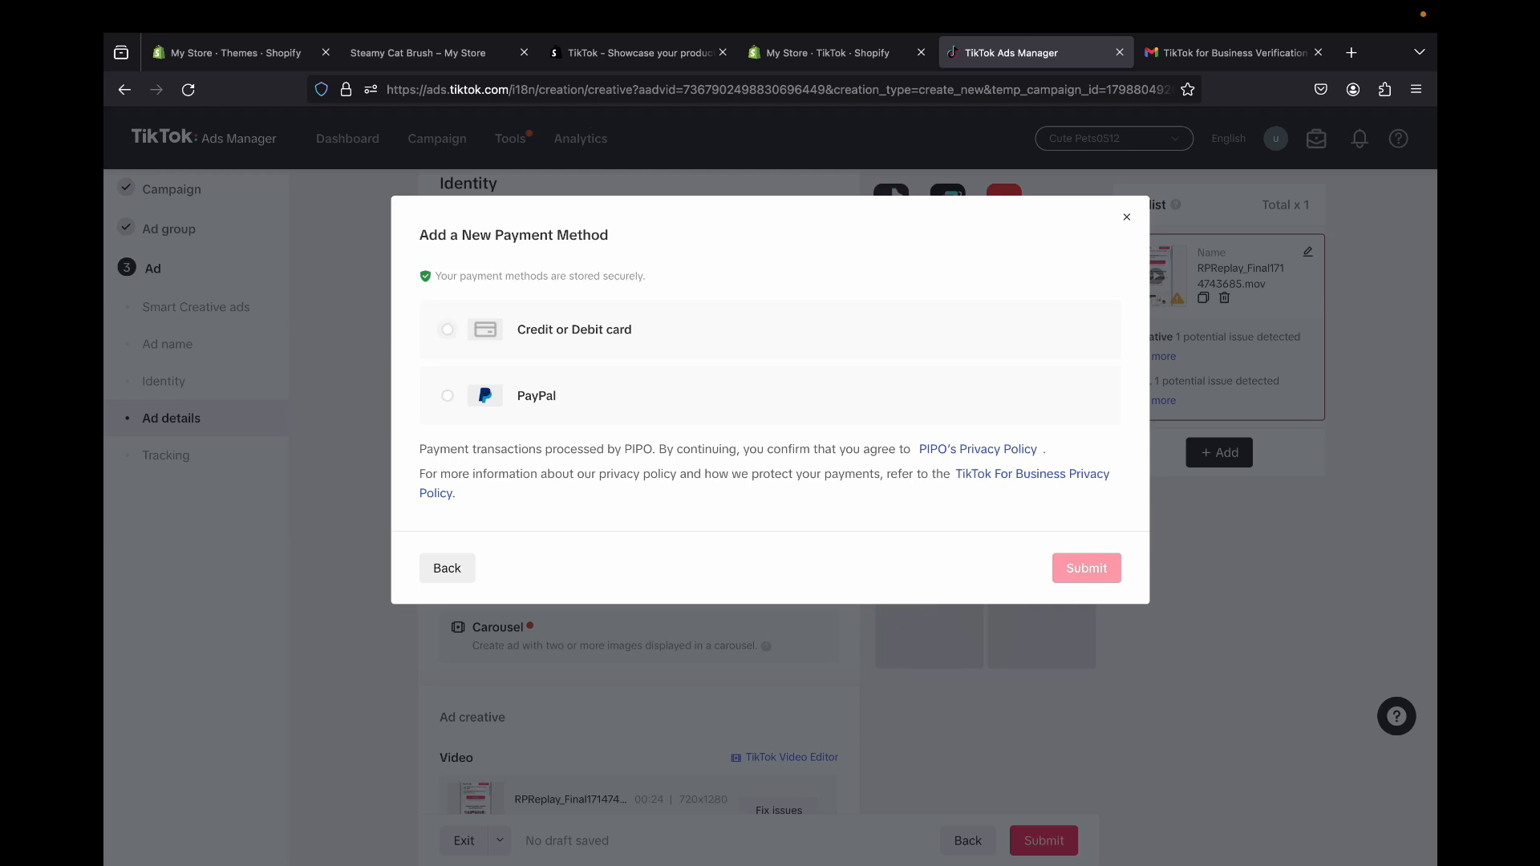
# Examine the credit or debit card form for the new payment method and switch the selection to PayPal
pyautogui.click(452, 331)
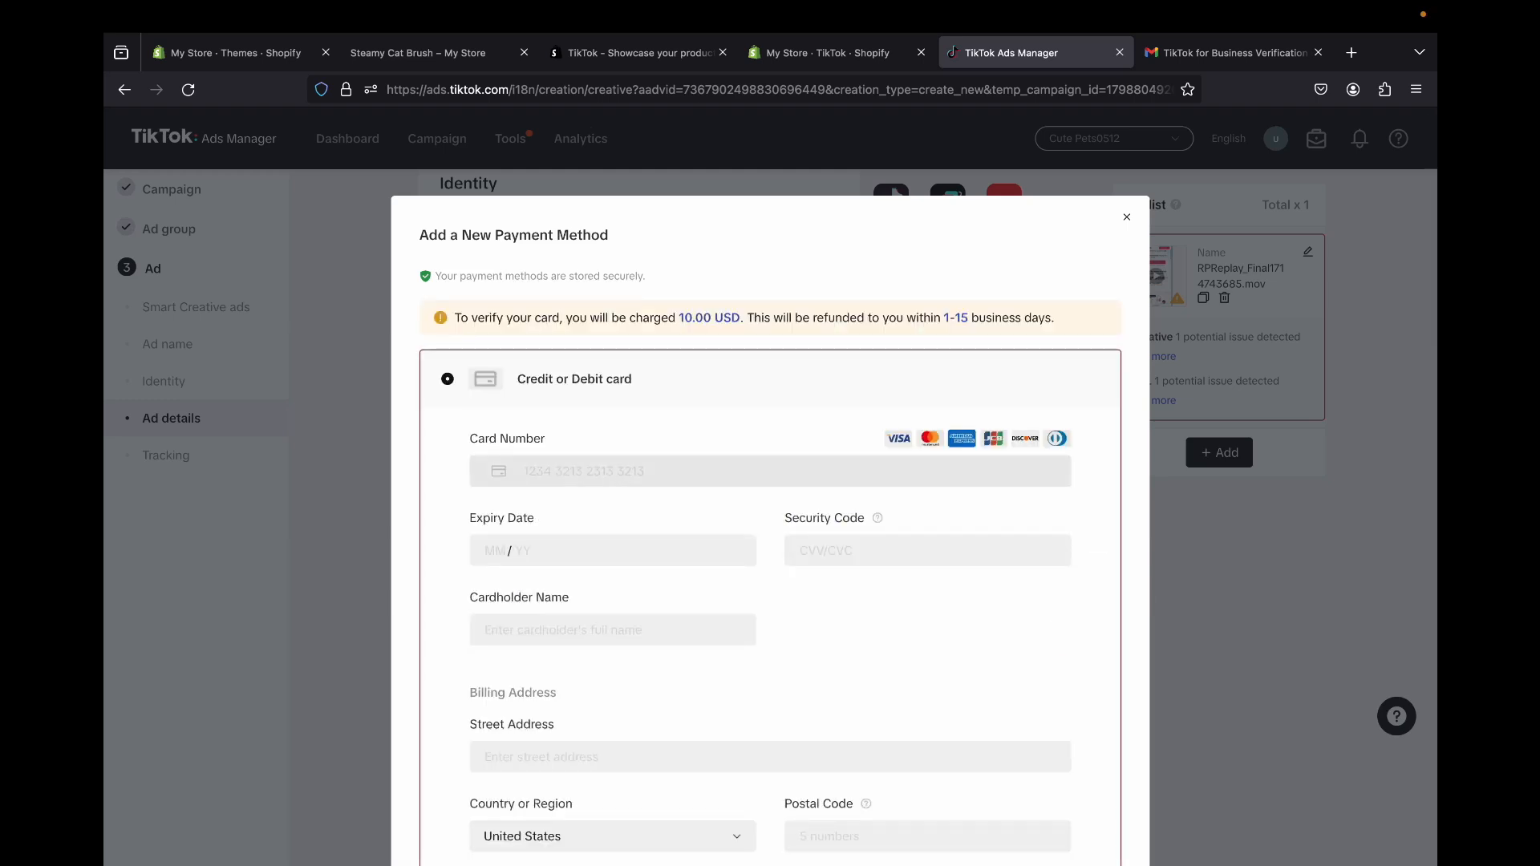
pyautogui.scroll(-5, 770, 529)
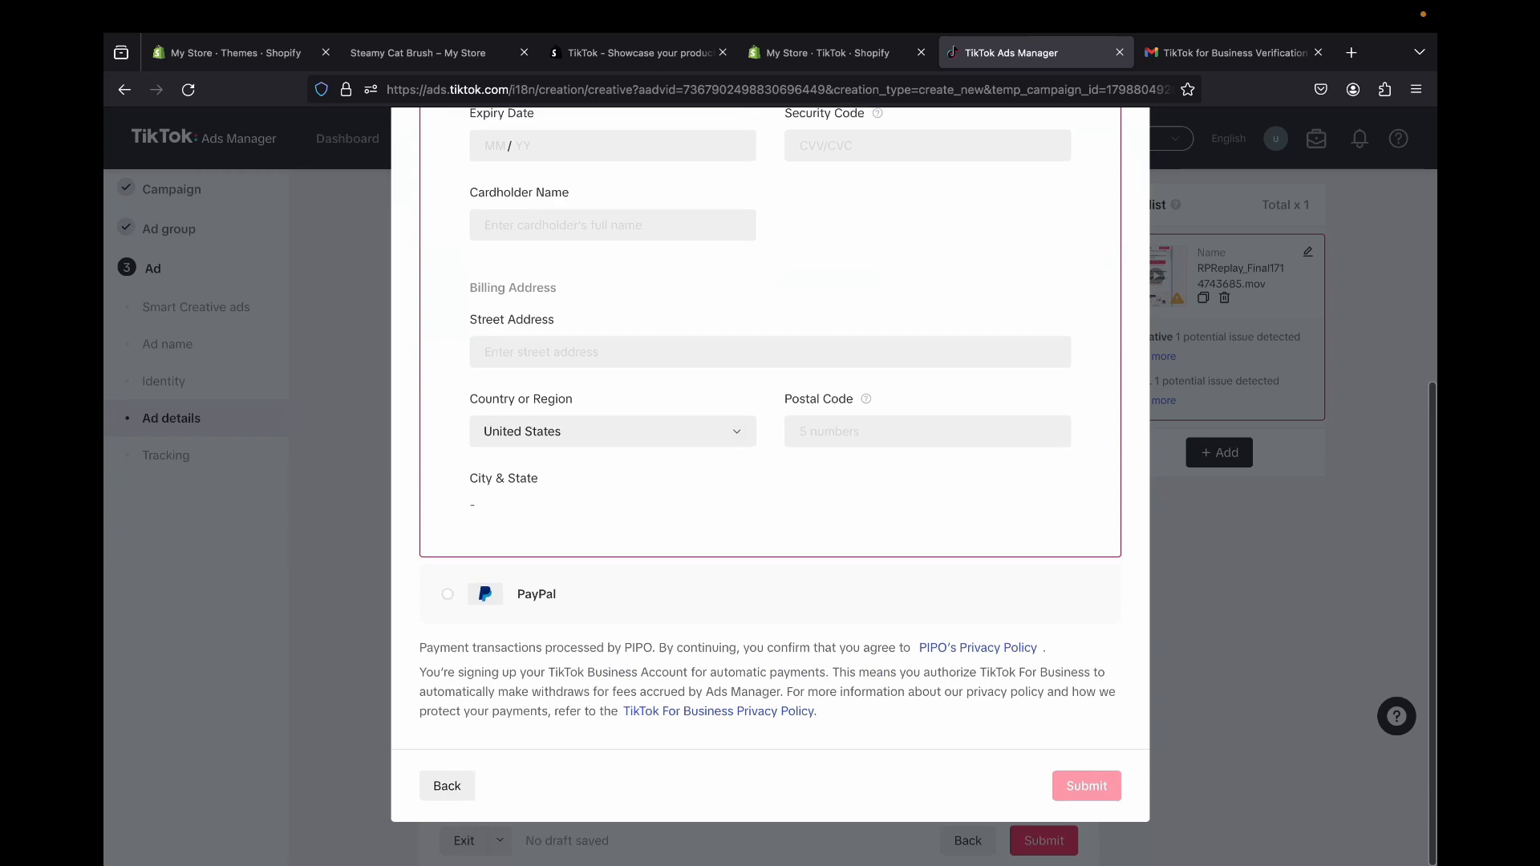
pyautogui.click(448, 594)
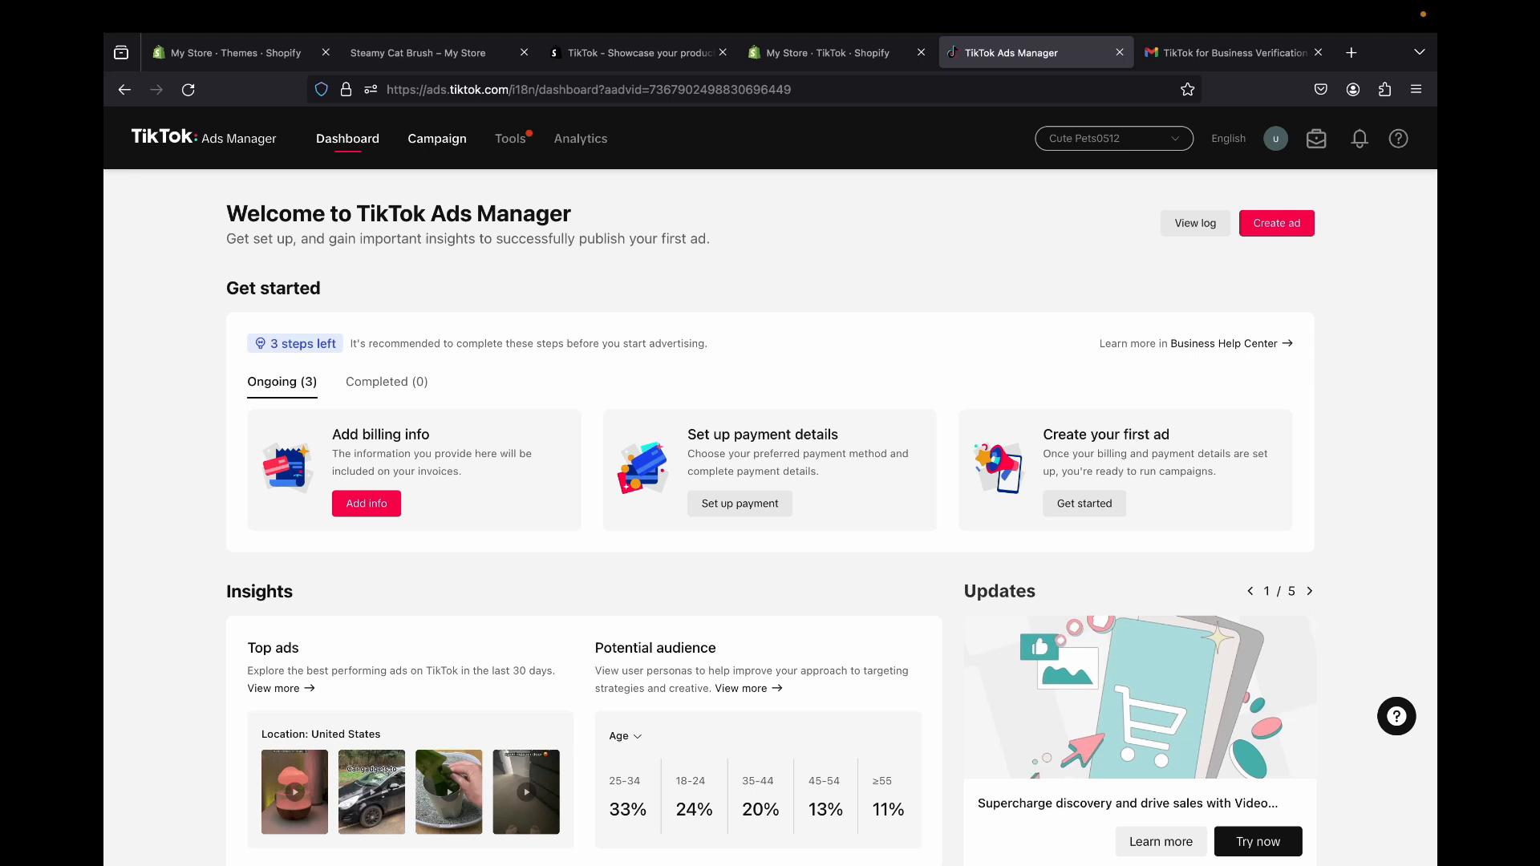
# Check the campaign list and return to the dashboard to look over its get-started tasks and insights
pyautogui.click(437, 137)
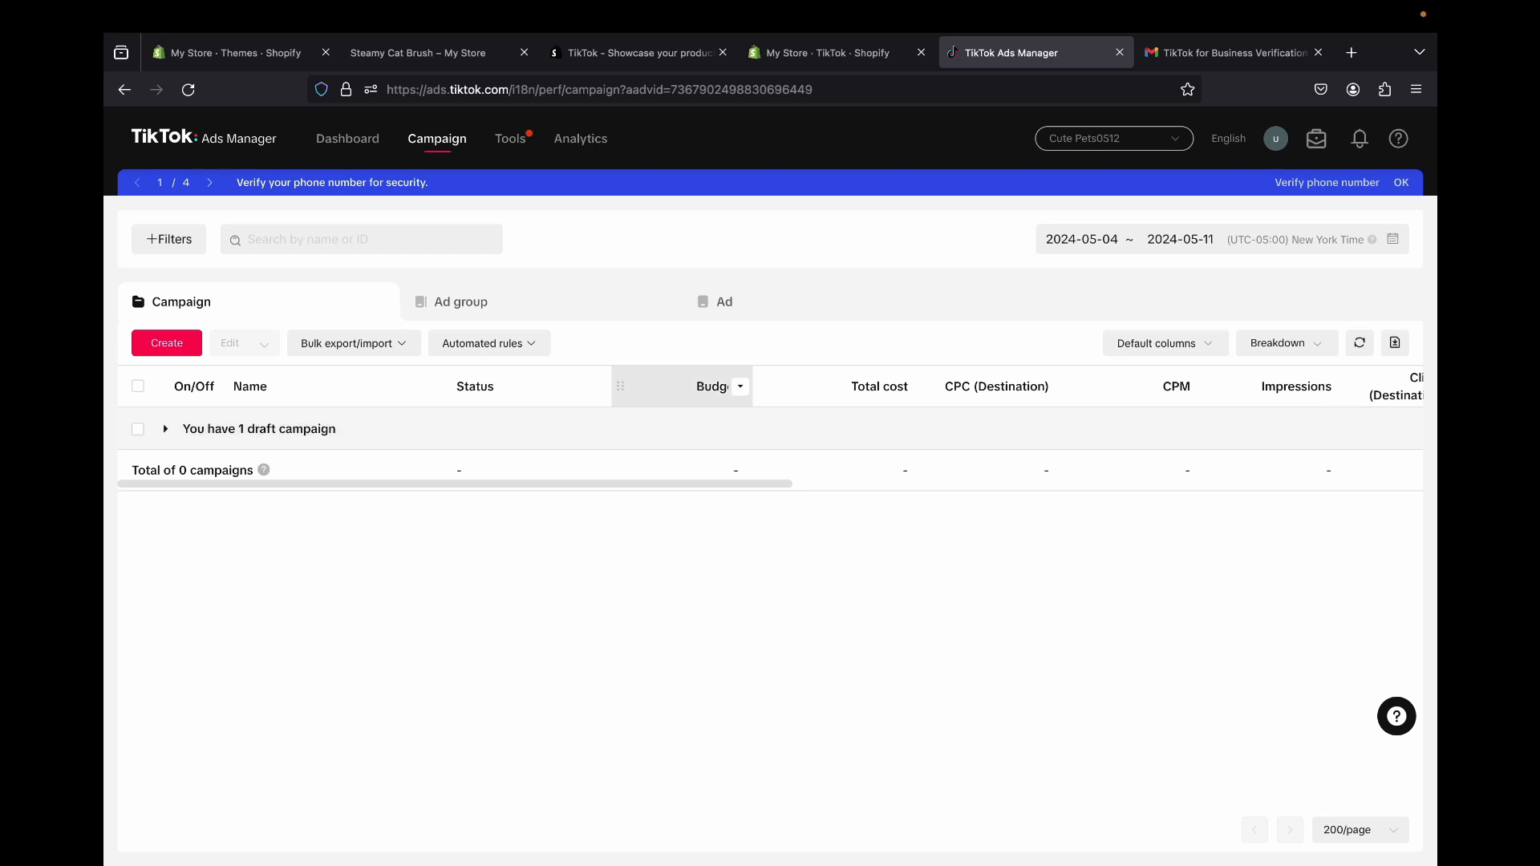
pyautogui.click(348, 138)
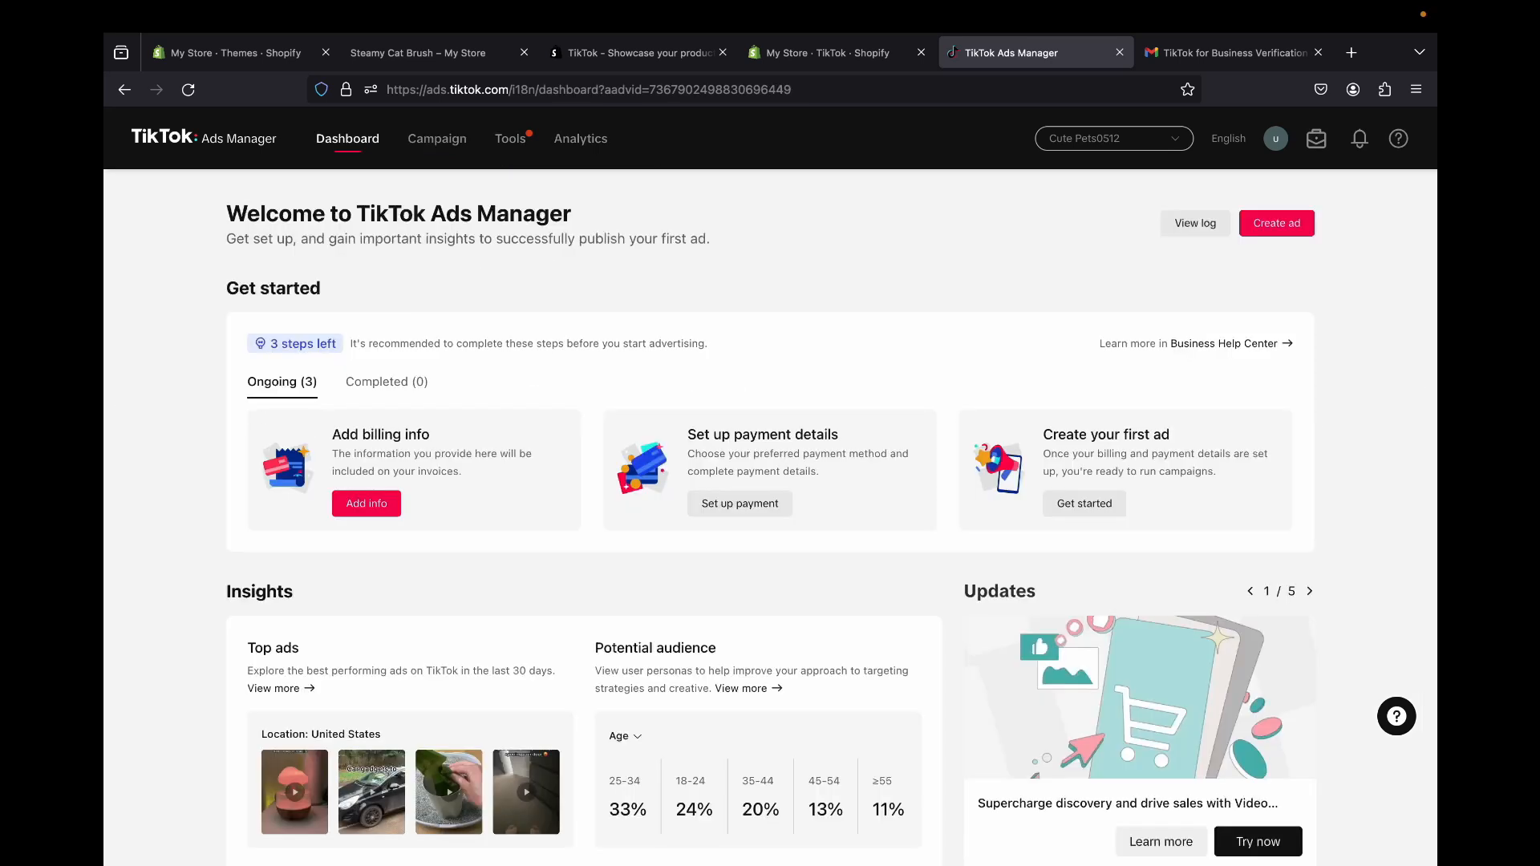
pyautogui.scroll(-1, 770, 513)
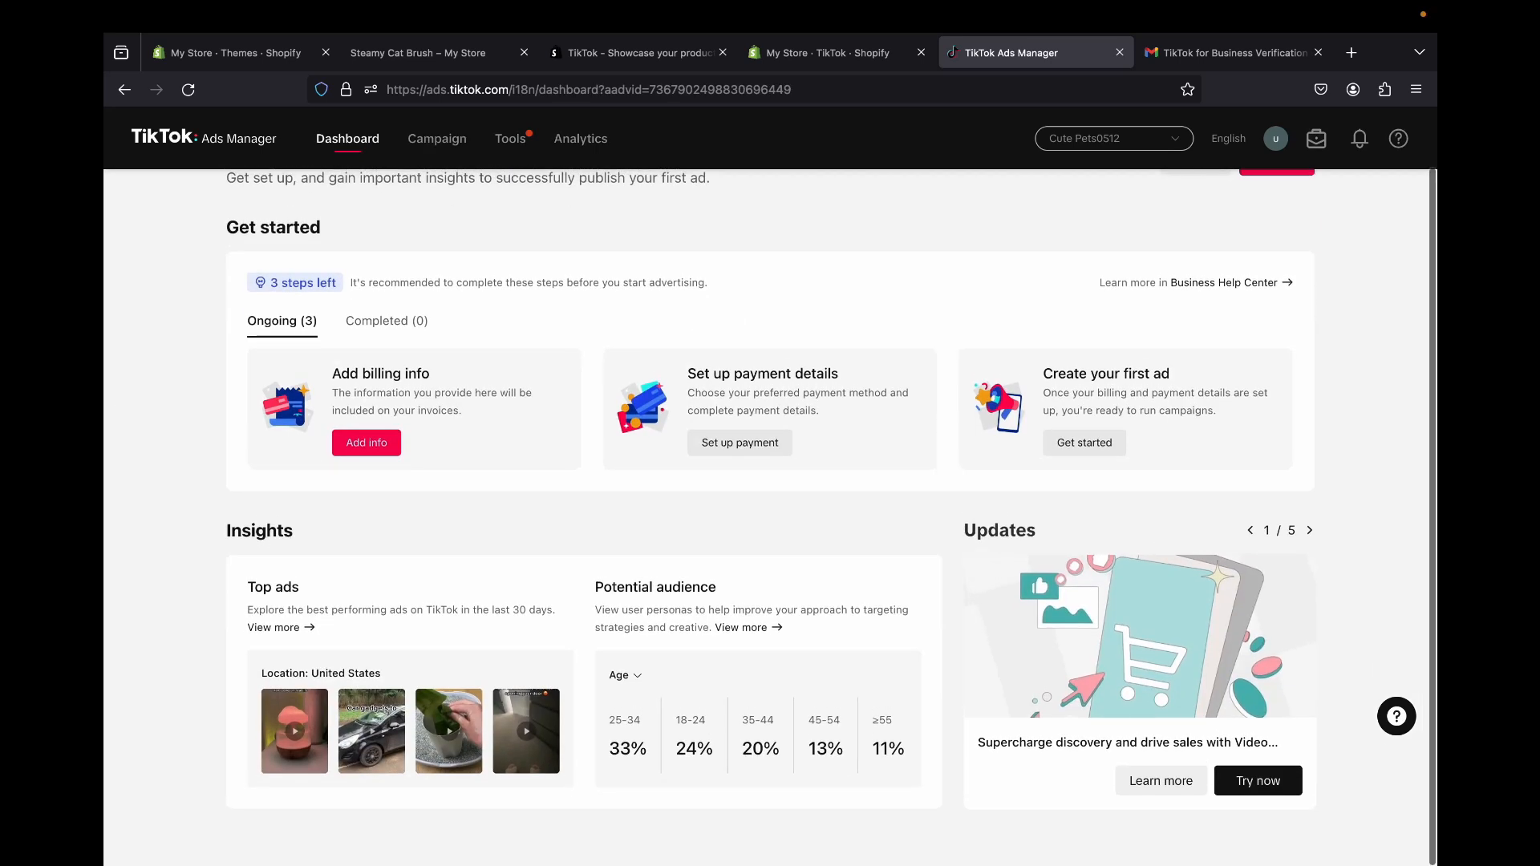
pyautogui.scroll(1, 770, 514)
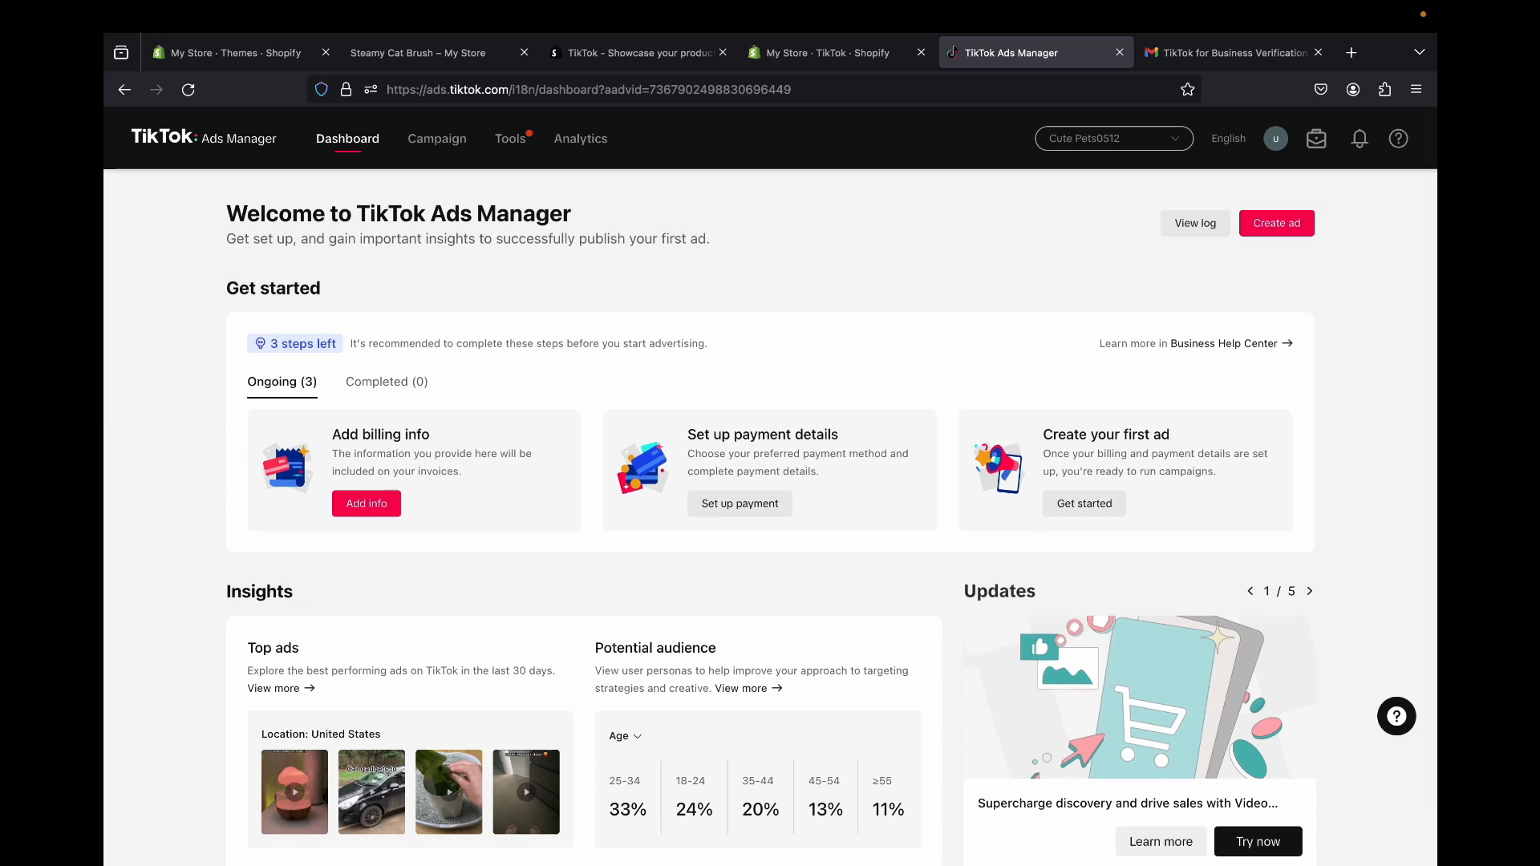